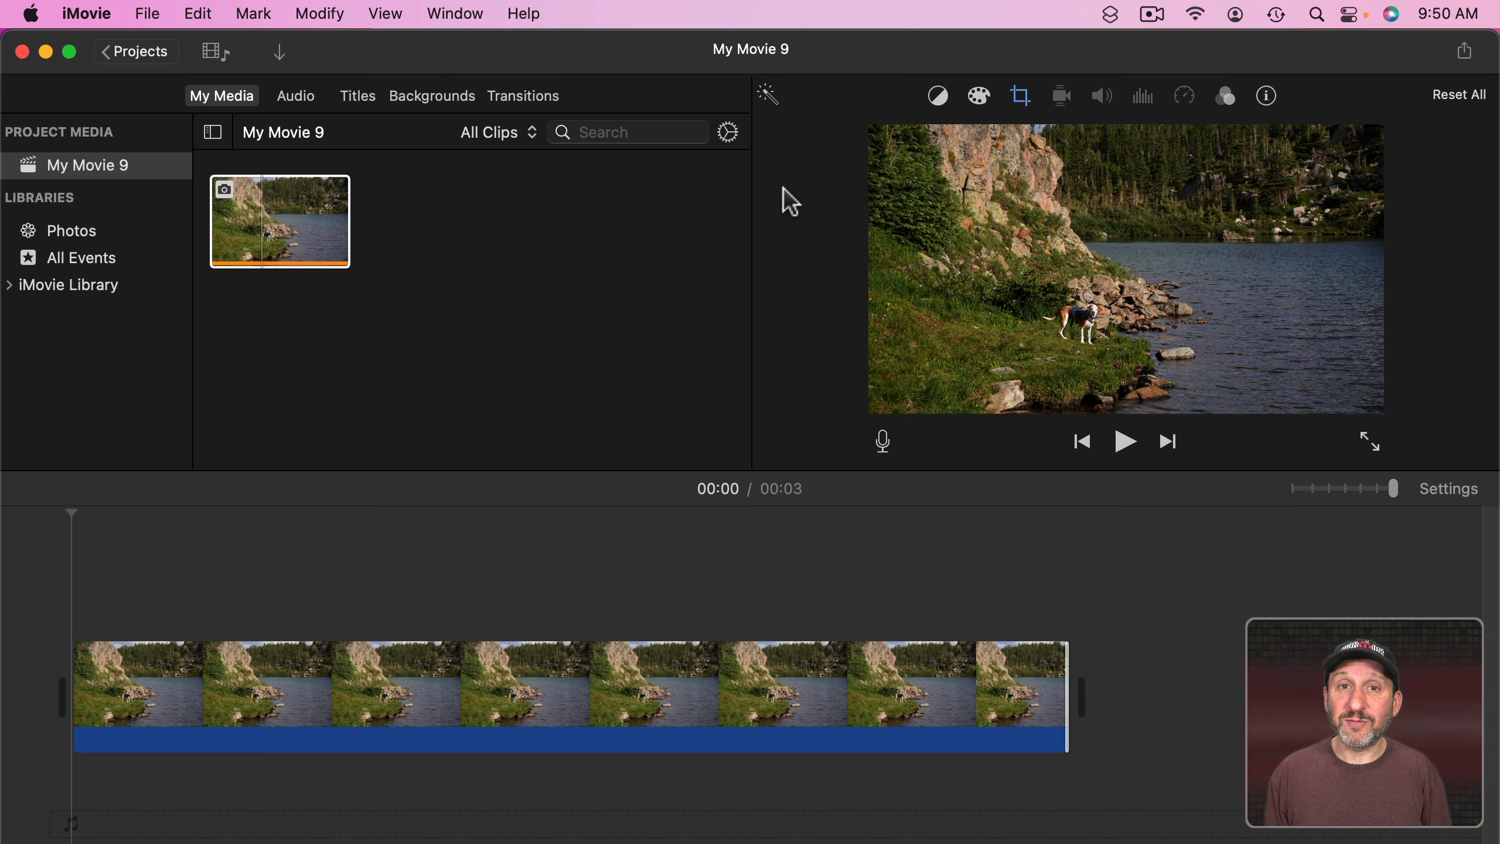
# Step: Set the default photo placement to Ken Burns in the iMovie preferences
pyautogui.click(328, 700)
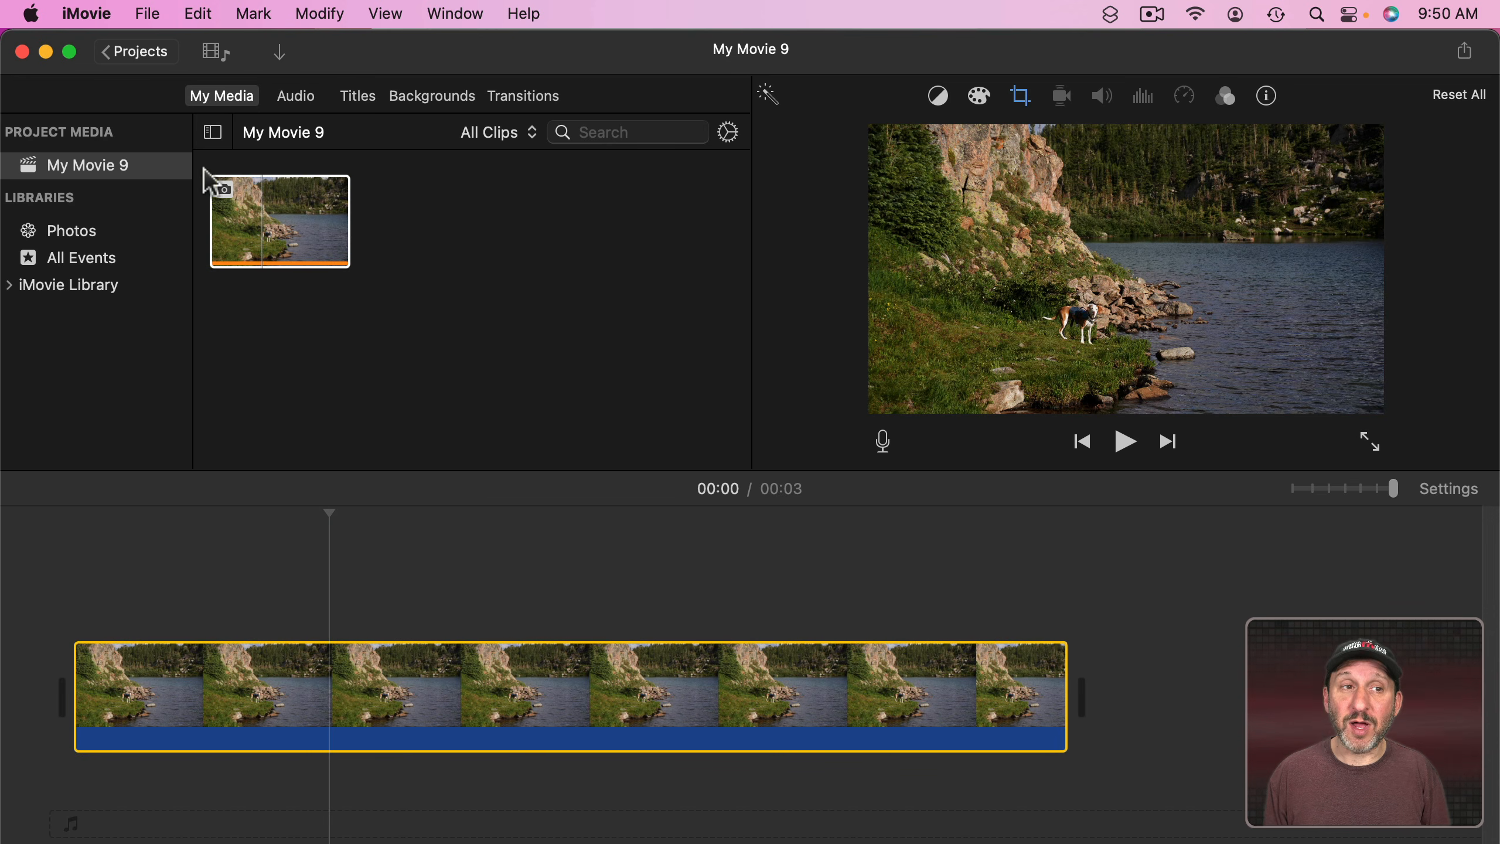
pyautogui.click(89, 13)
pyautogui.click(104, 89)
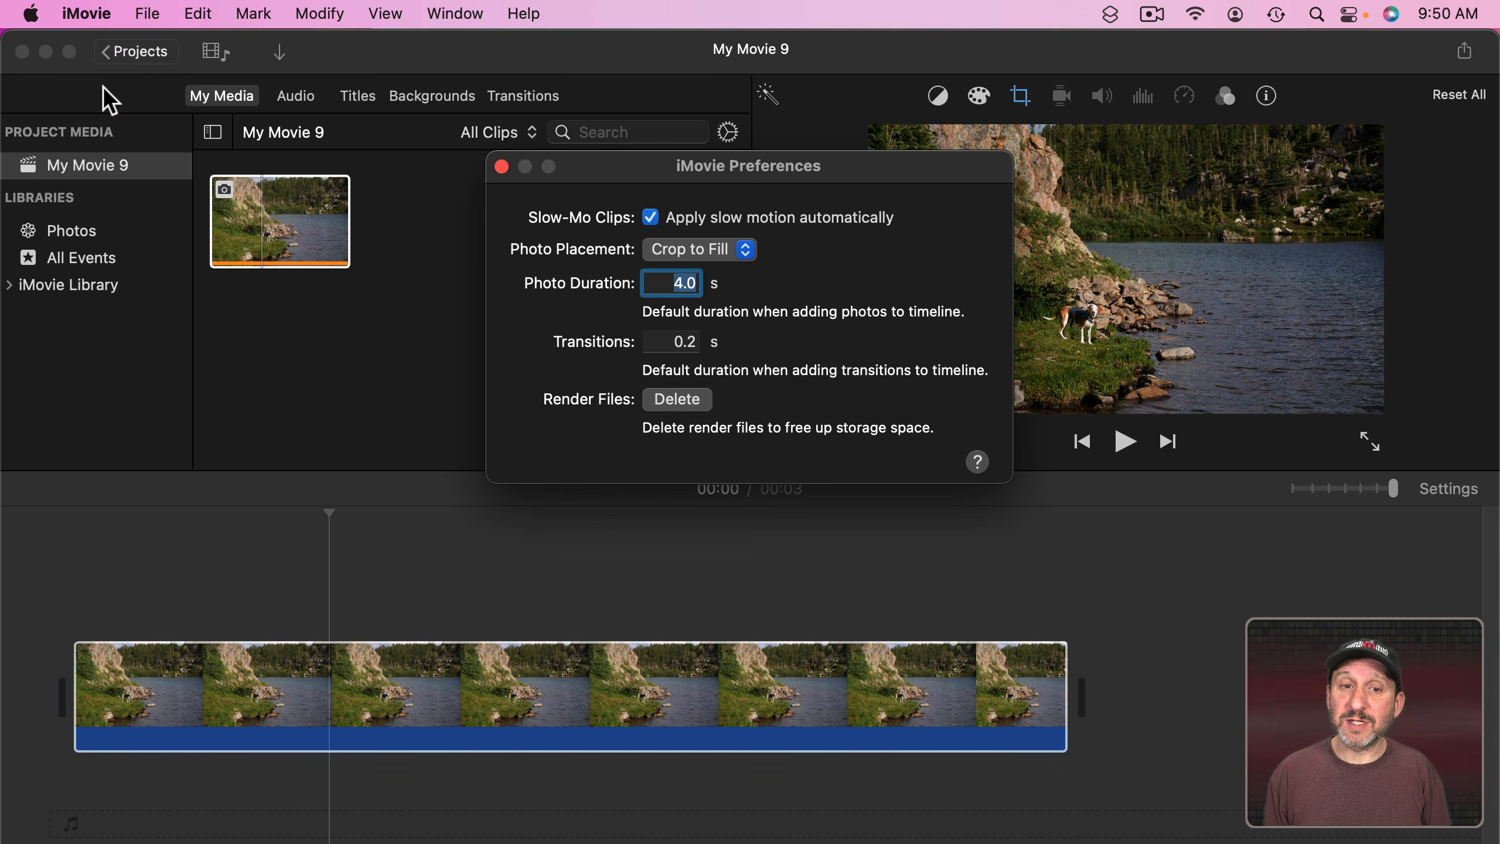
pyautogui.click(696, 251)
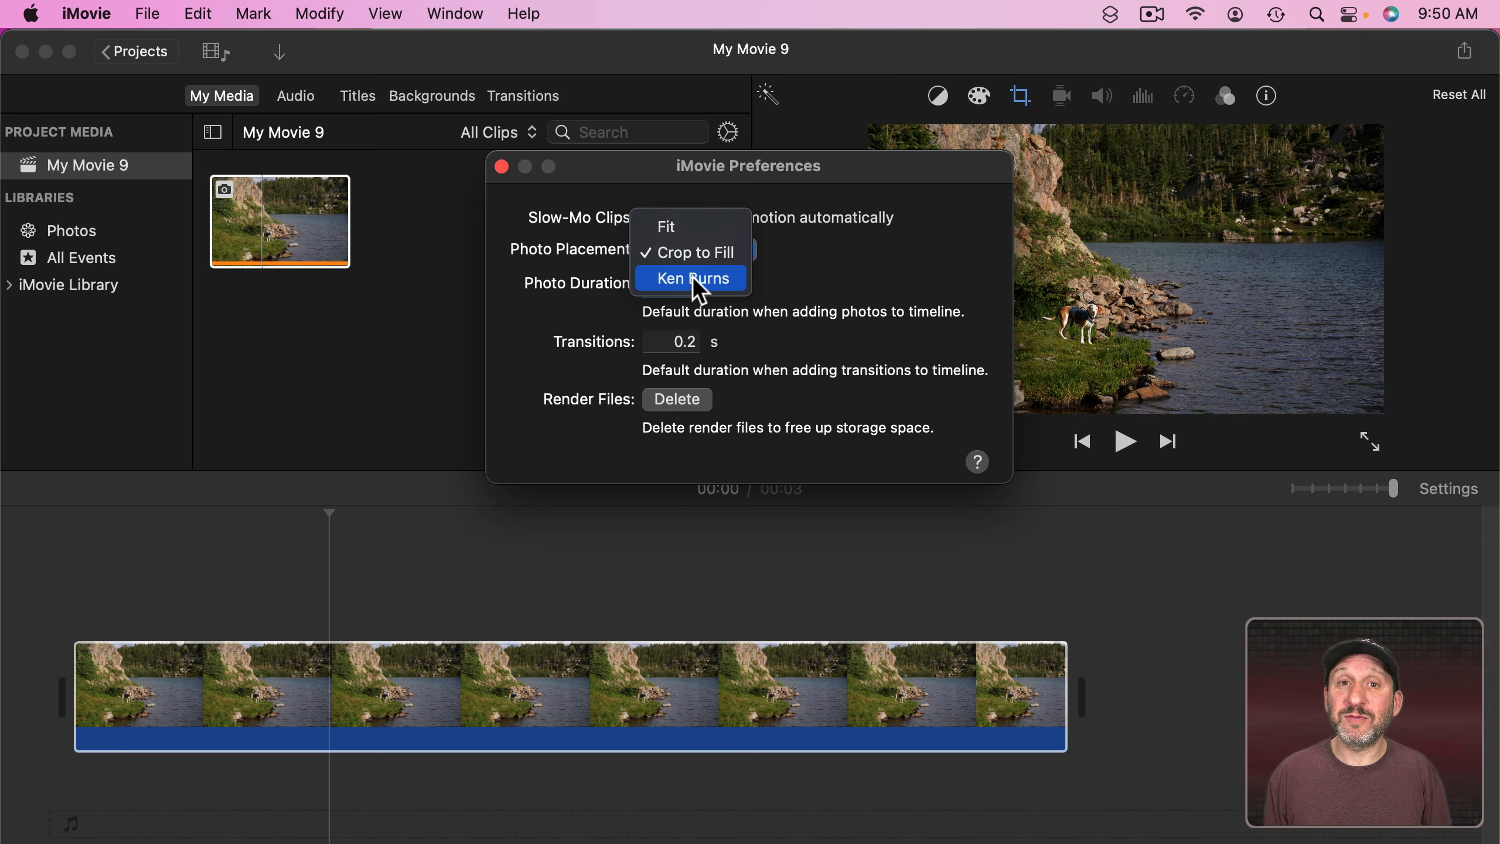
pyautogui.click(692, 278)
pyautogui.press('super+w')
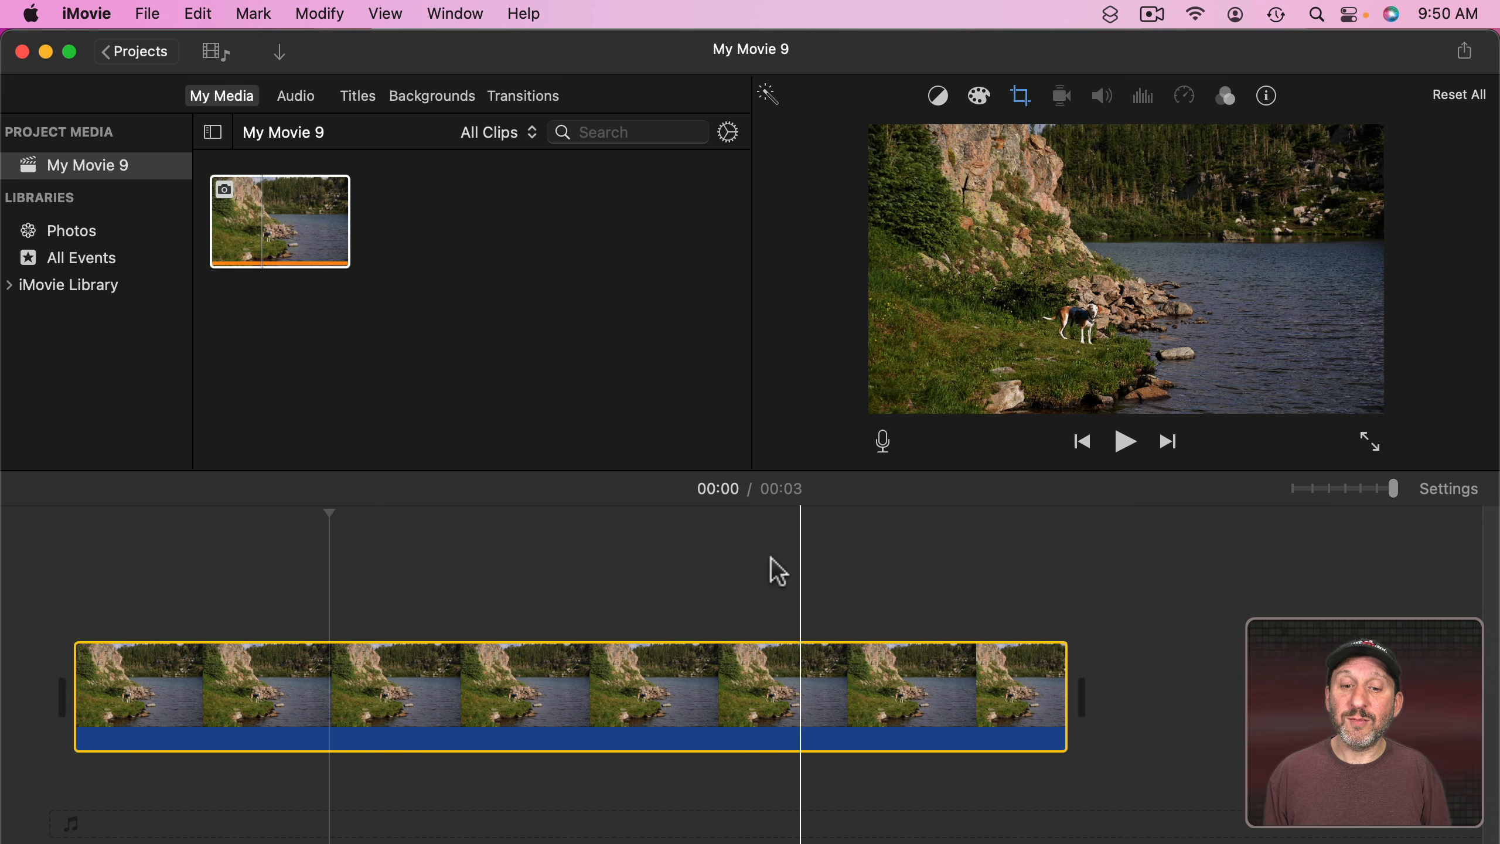
# Step: Apply the Ken Burns crop style to the photo clip and switch between its Start and End frames to compare them
pyautogui.click(1021, 96)
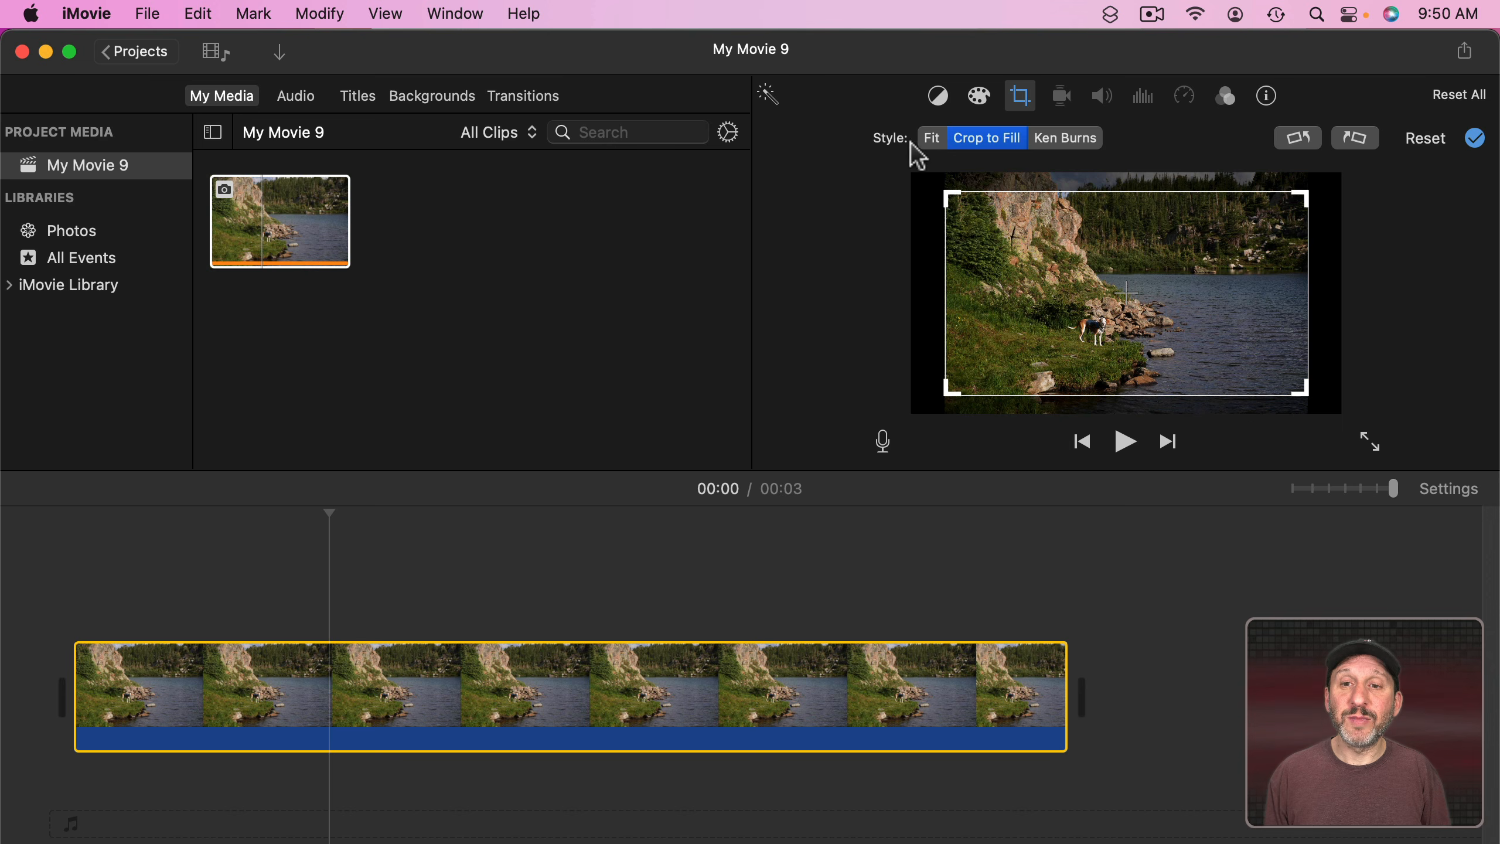
pyautogui.click(1092, 140)
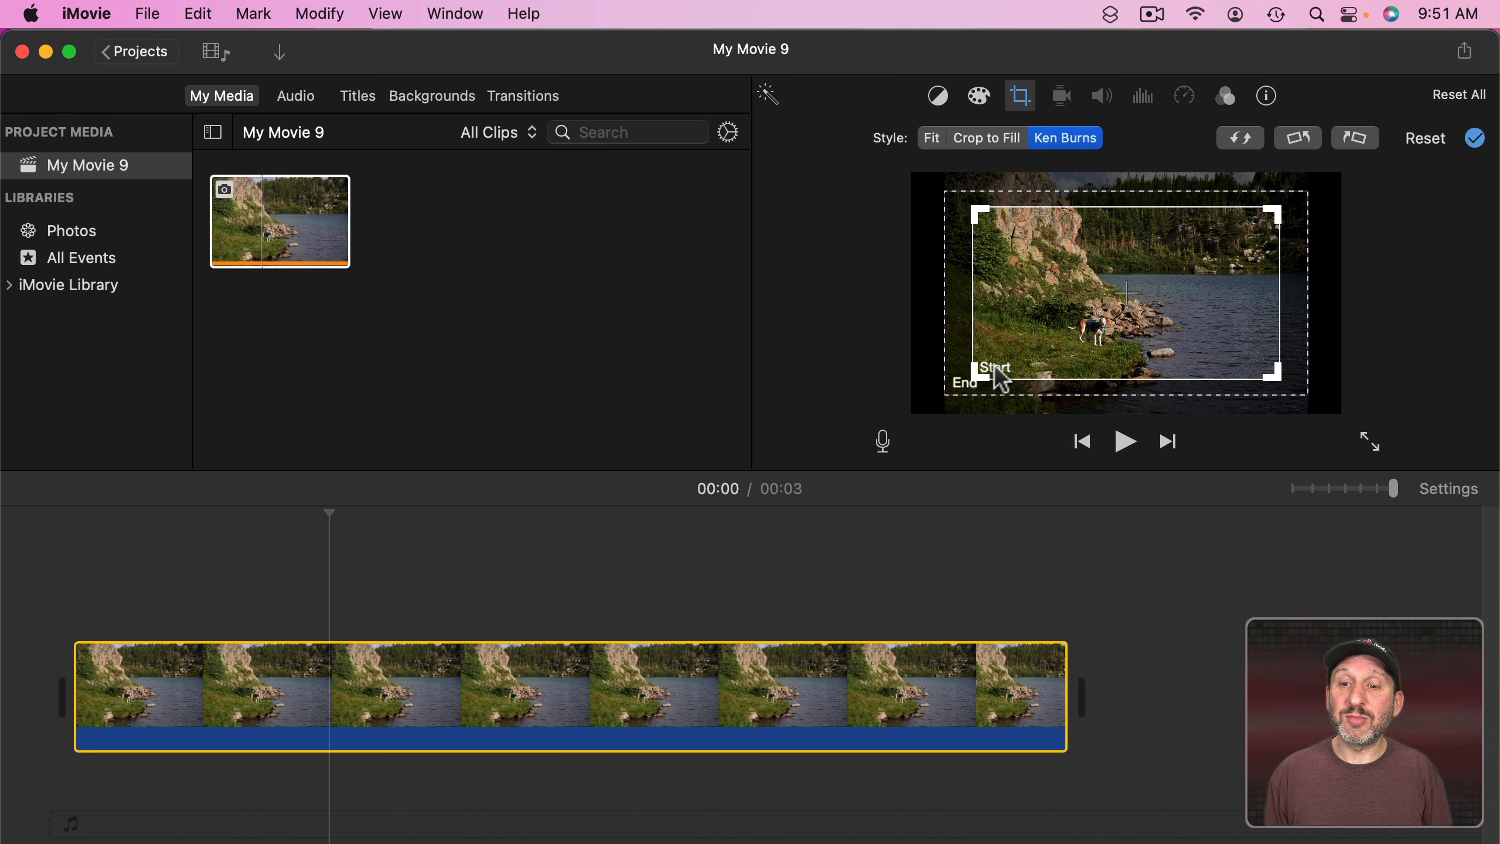
pyautogui.click(962, 338)
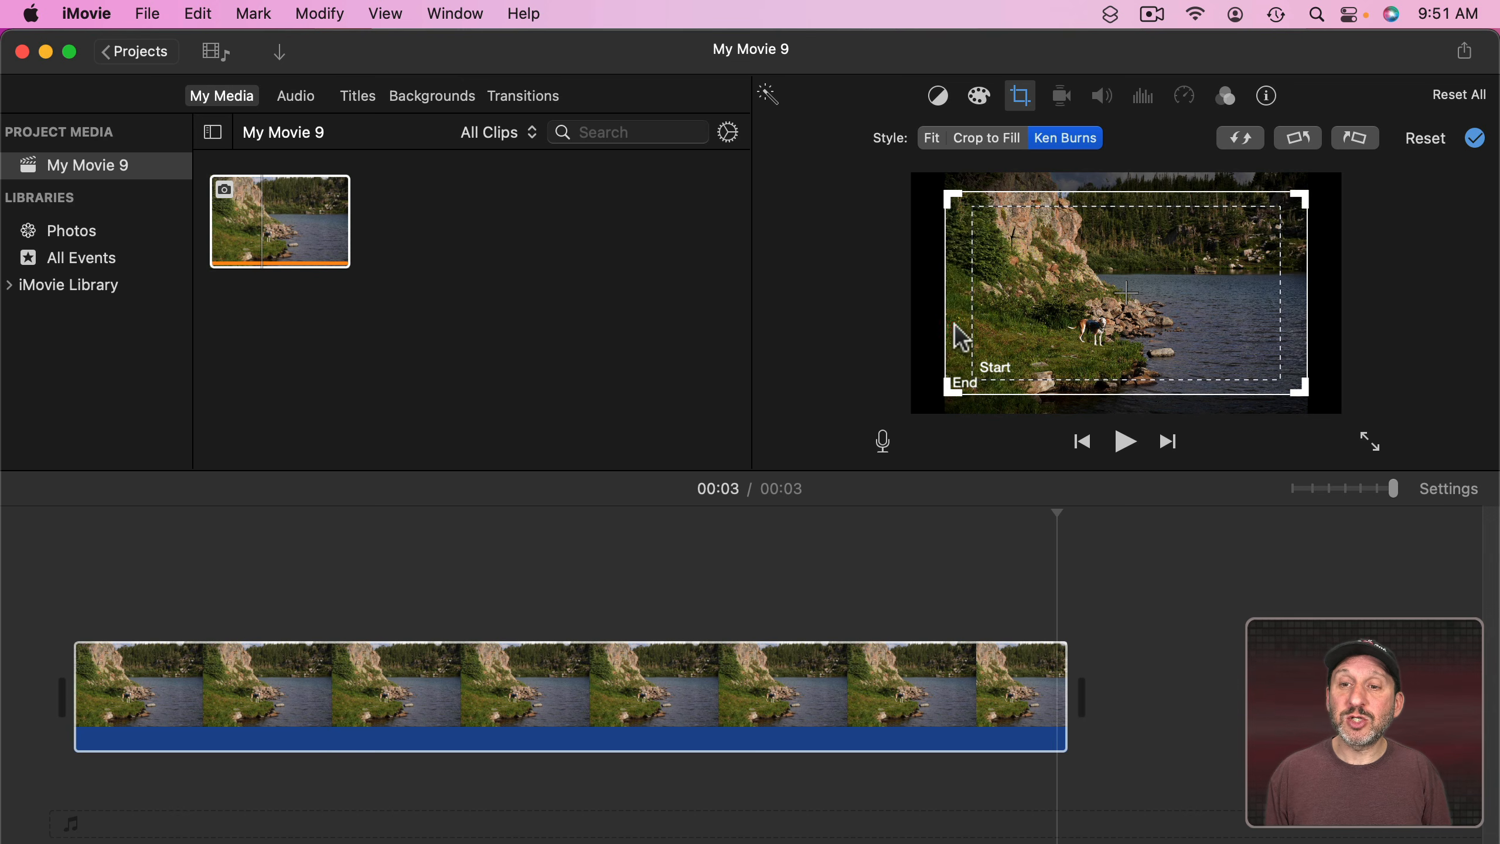
pyautogui.click(1039, 293)
pyautogui.click(950, 273)
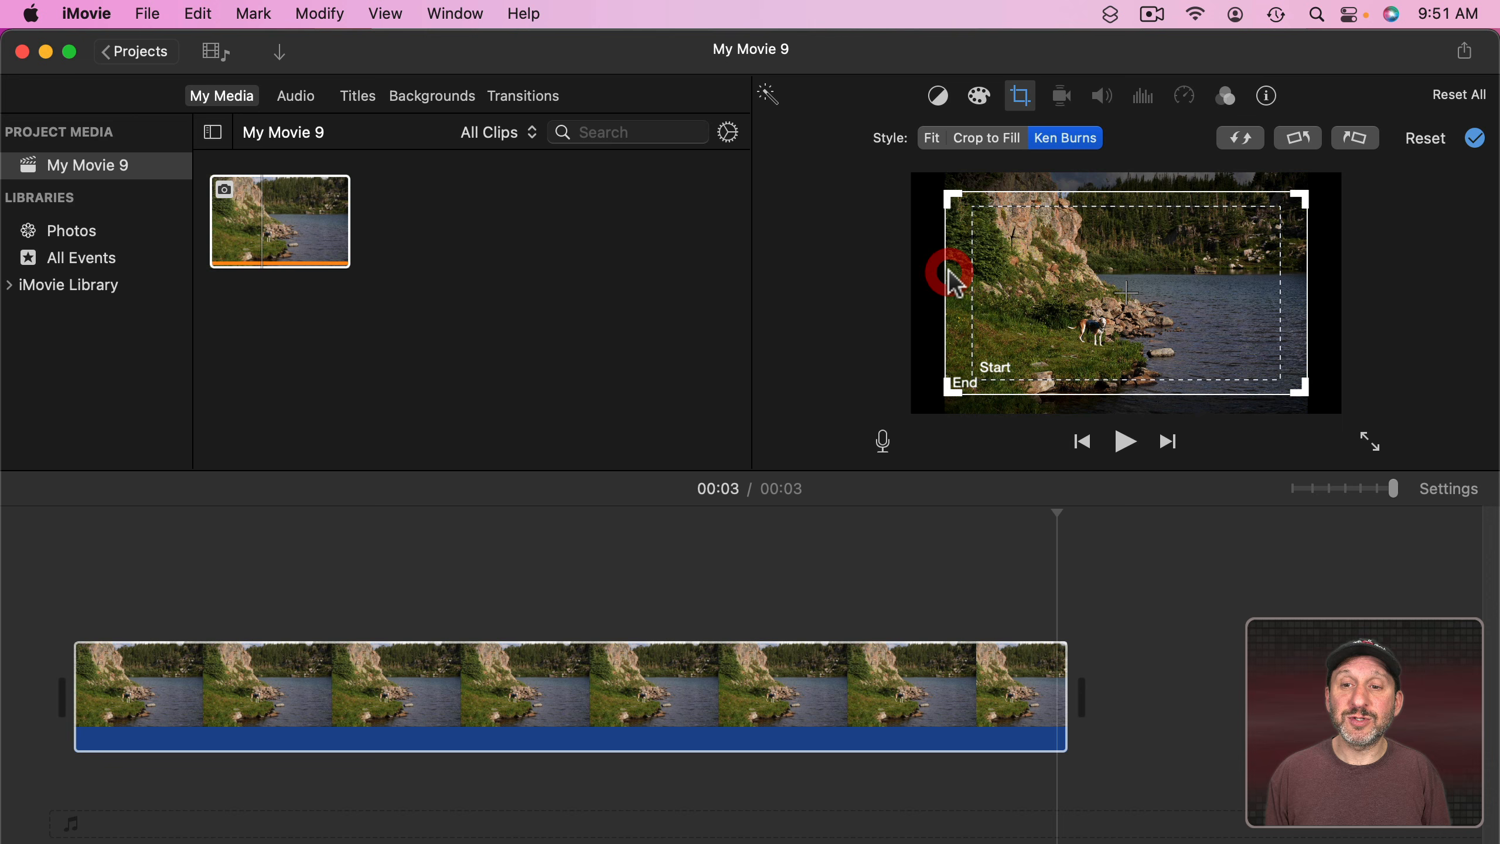
pyautogui.click(1063, 271)
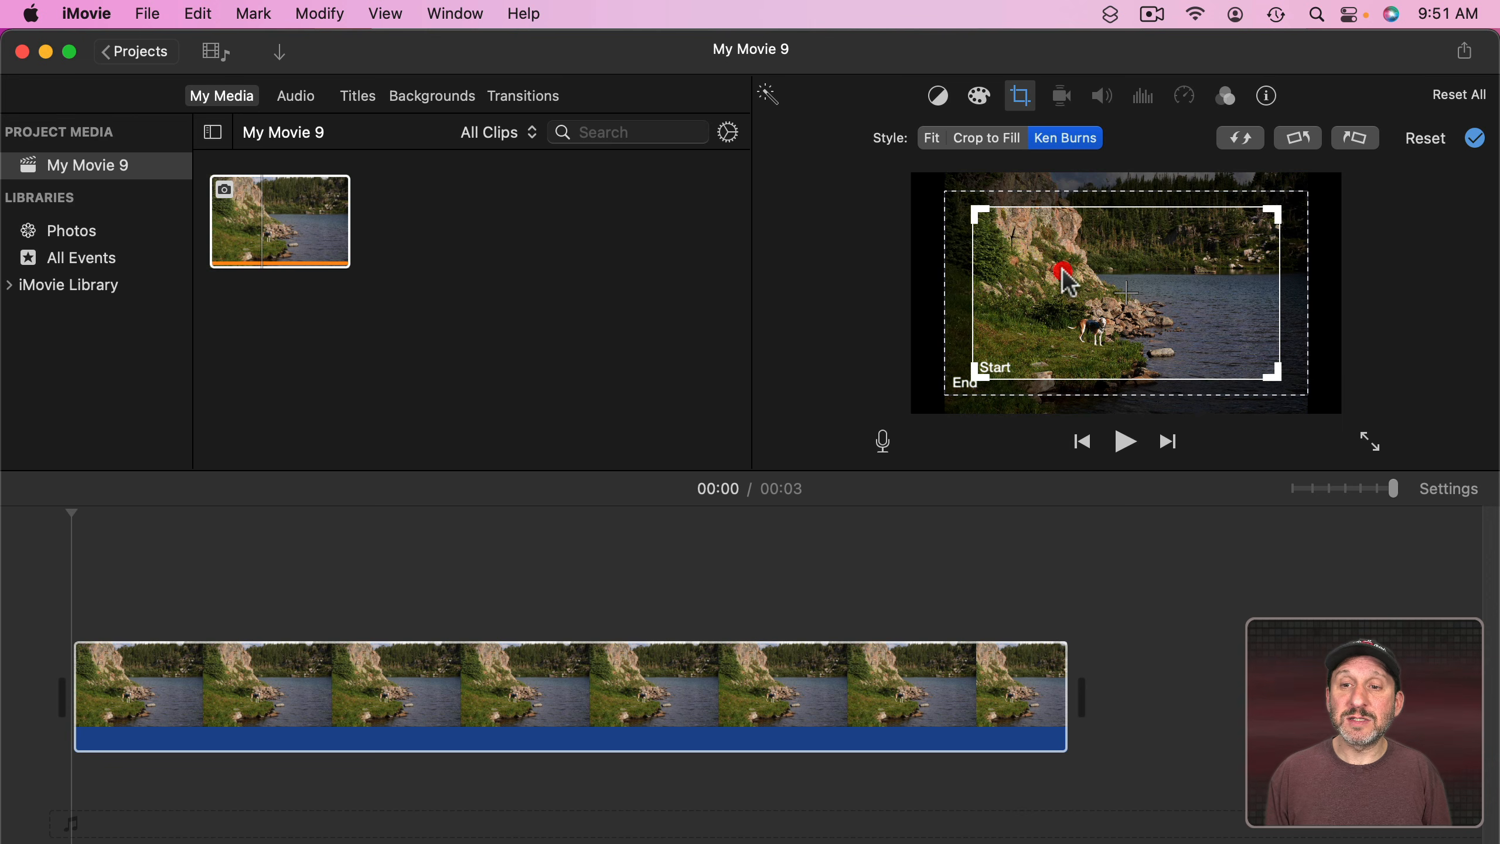
pyautogui.click(1063, 270)
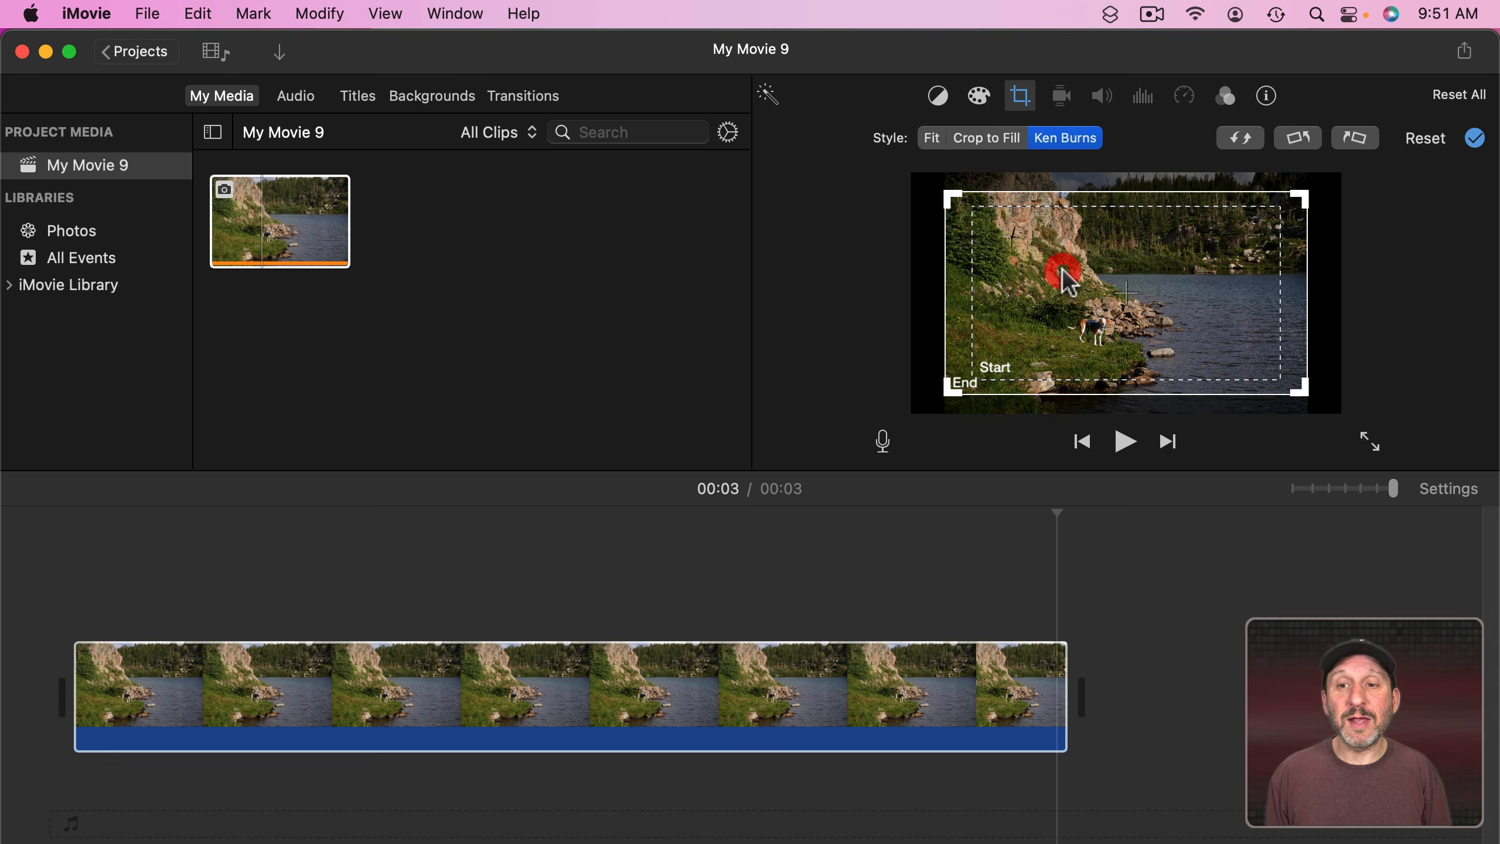
pyautogui.click(982, 237)
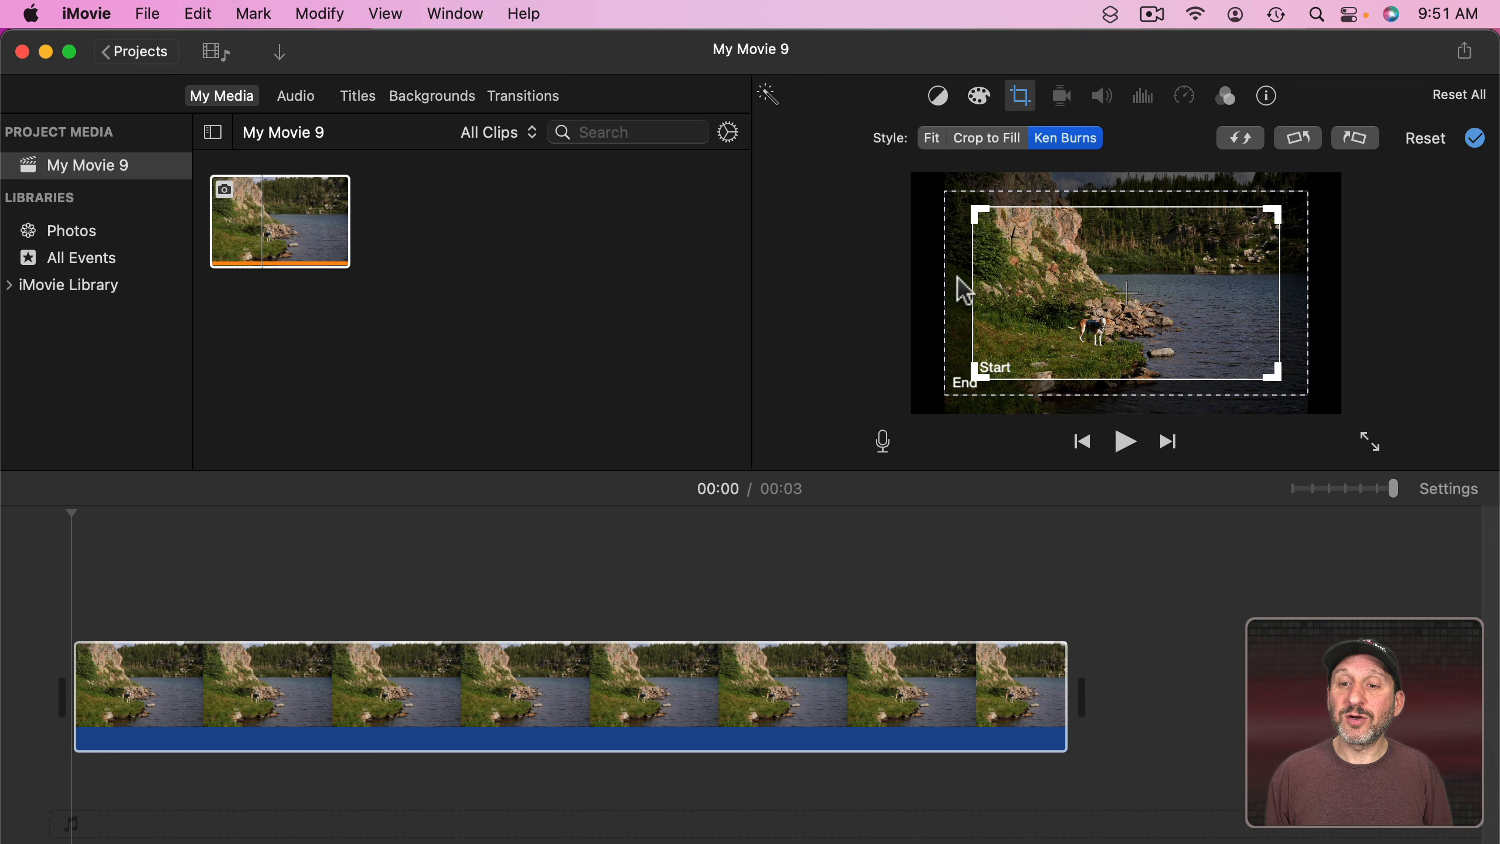
pyautogui.click(75, 608)
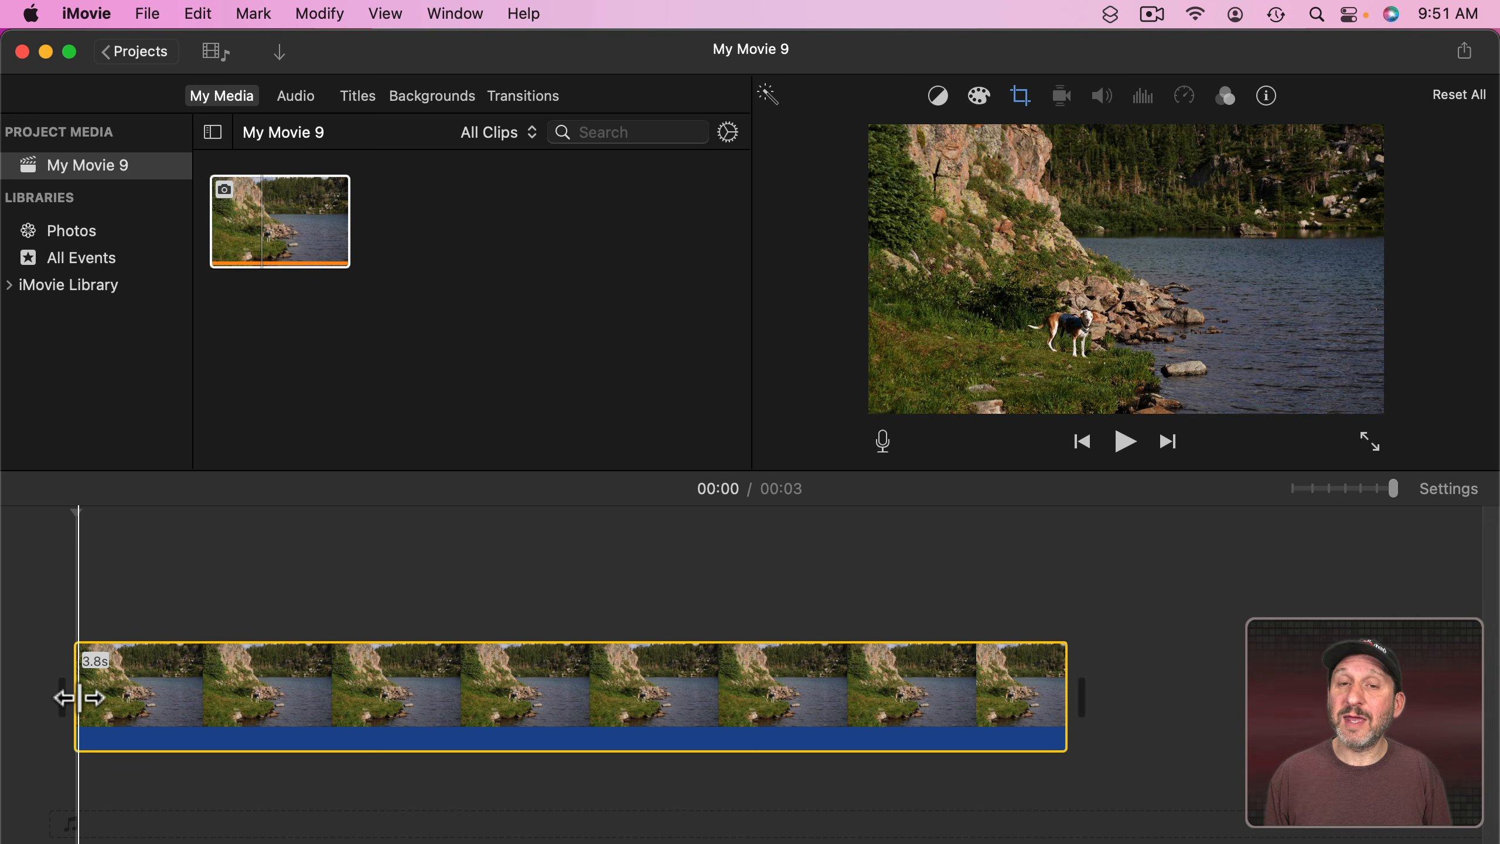
# Step: Move the Ken Burns Start frame to the photo's lower left and the End frame to its upper right, and play the result
pyautogui.click(1022, 98)
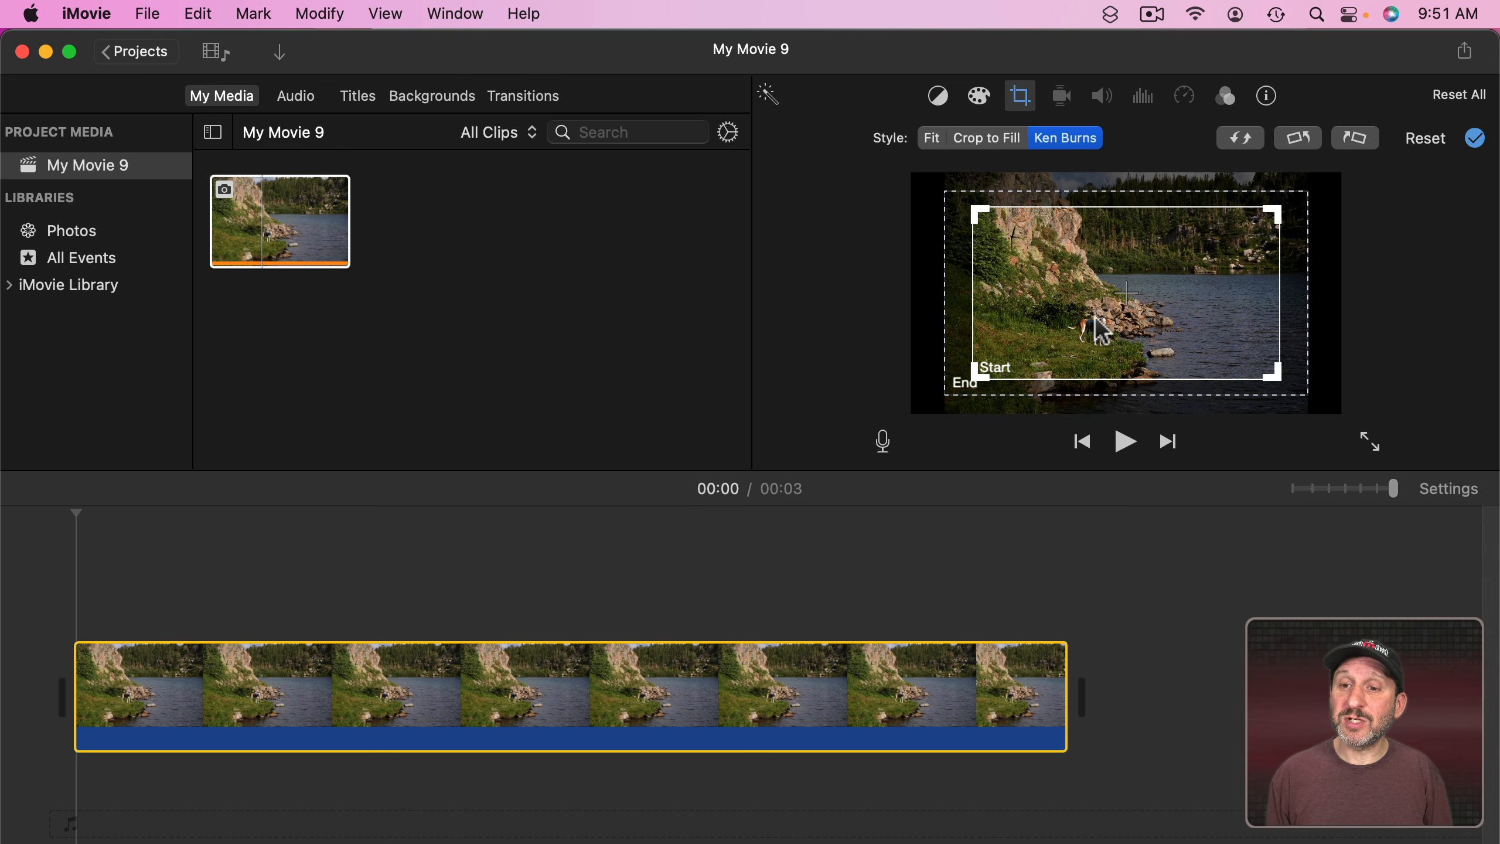
pyautogui.moveTo(1093, 315); pyautogui.dragTo(1041, 369)
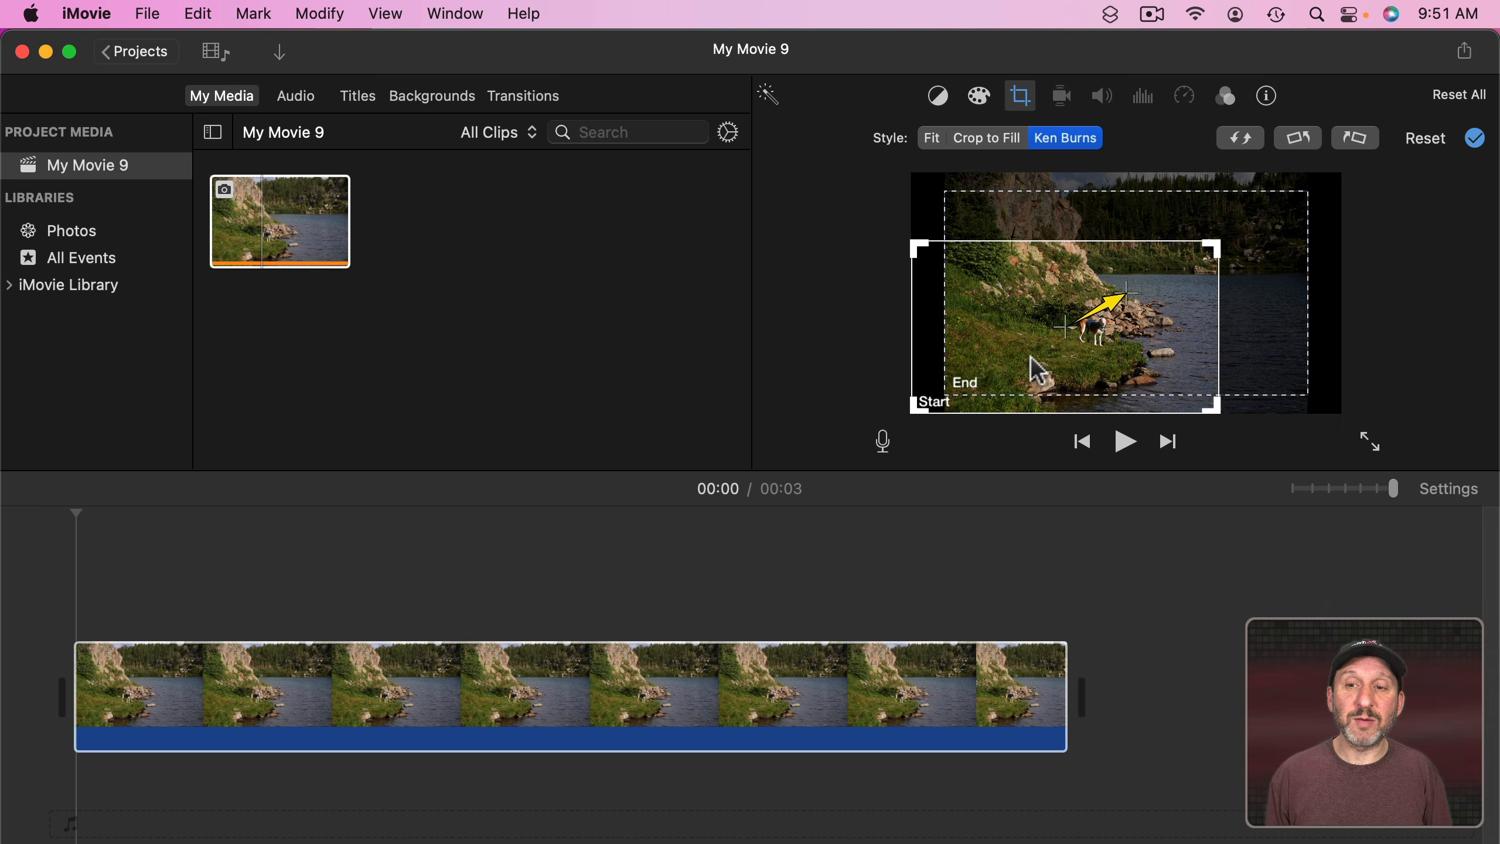
pyautogui.moveTo(1041, 221); pyautogui.dragTo(1074, 207)
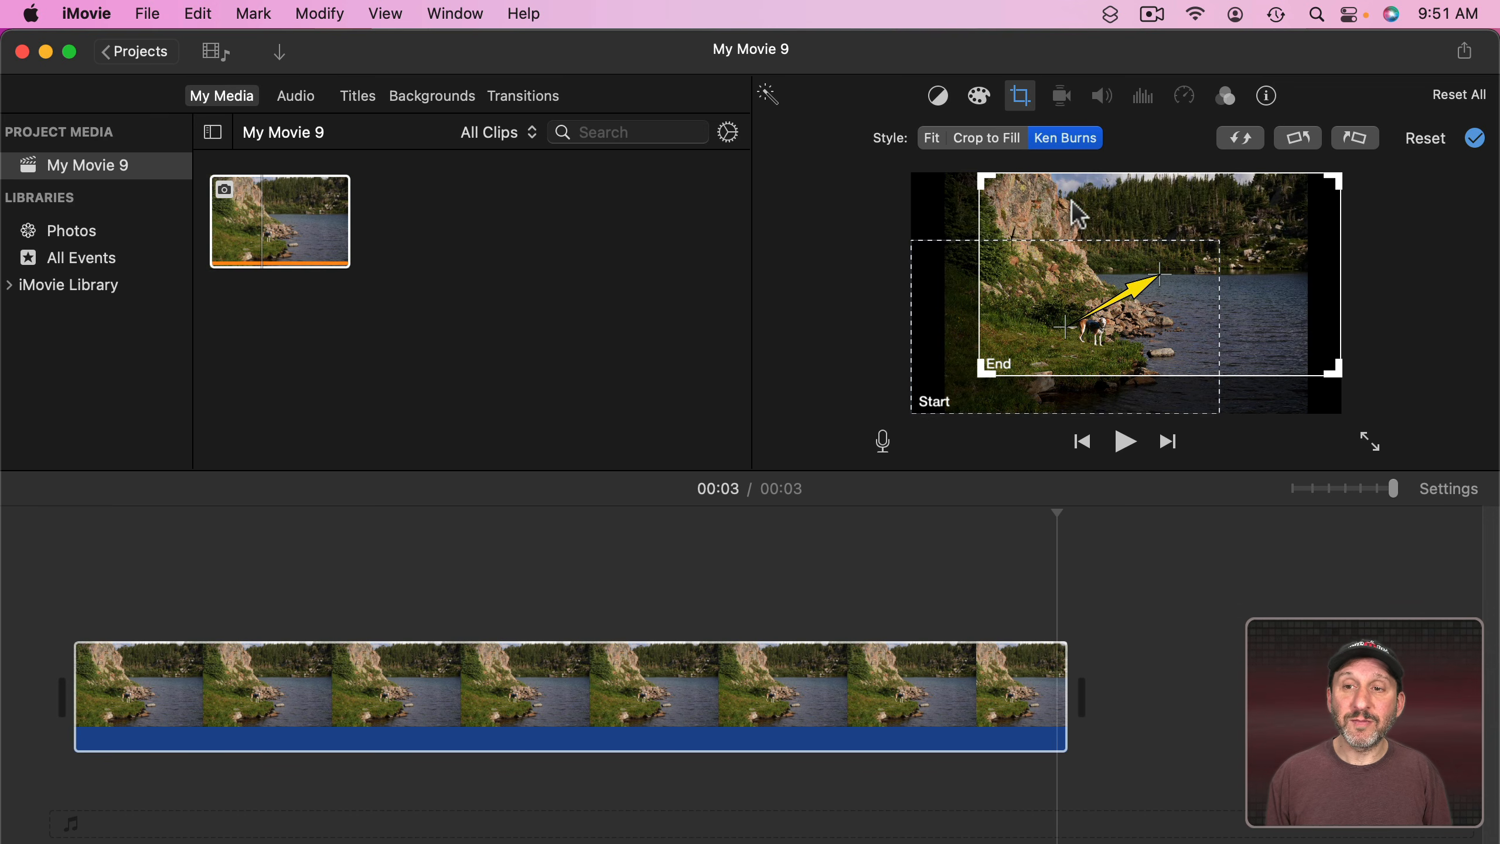
pyautogui.click(1477, 141)
pyautogui.click(1082, 442)
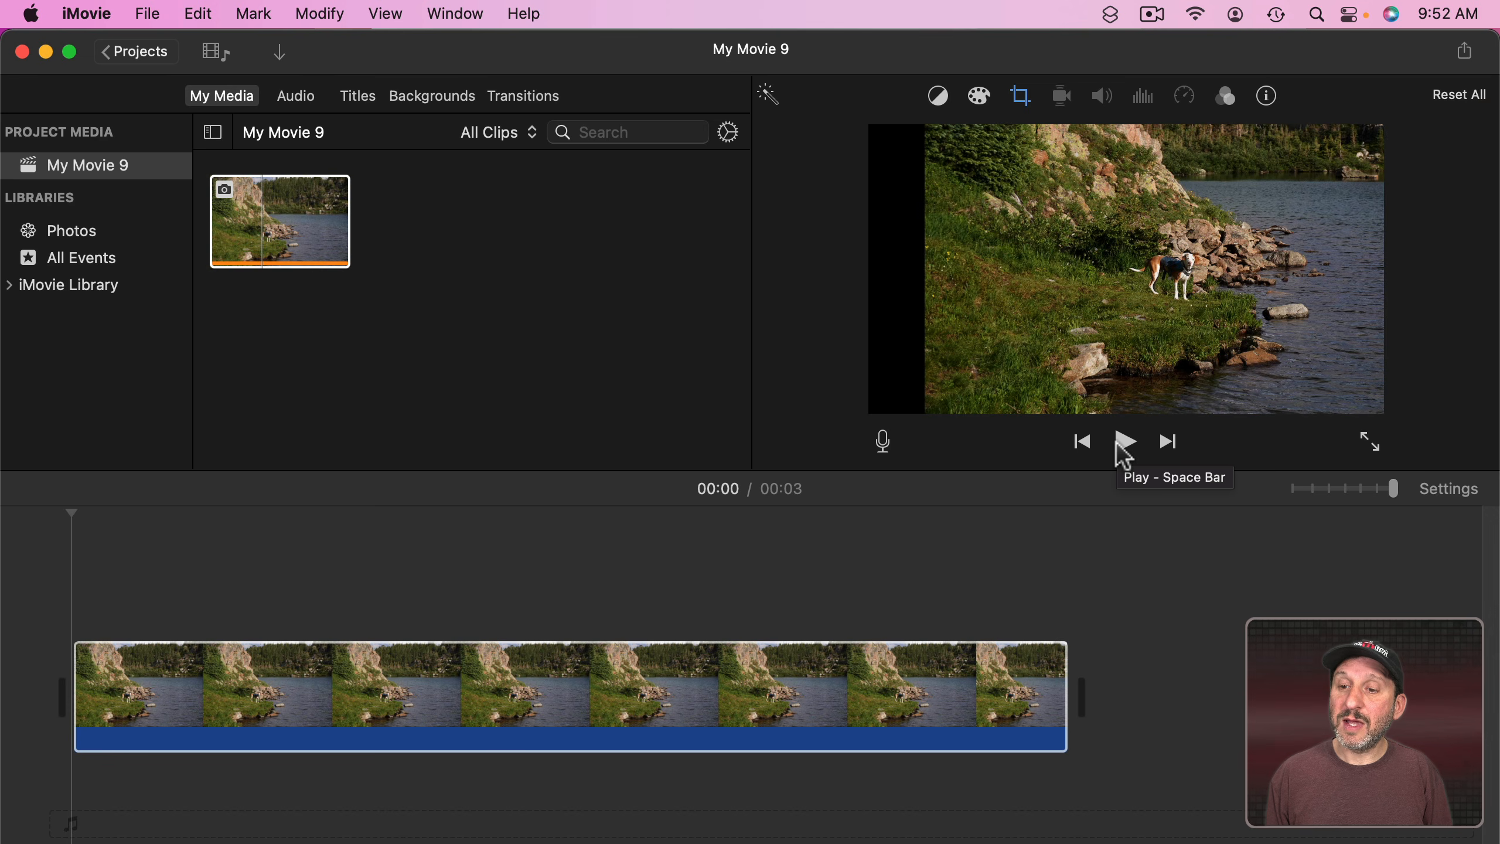
pyautogui.click(1124, 442)
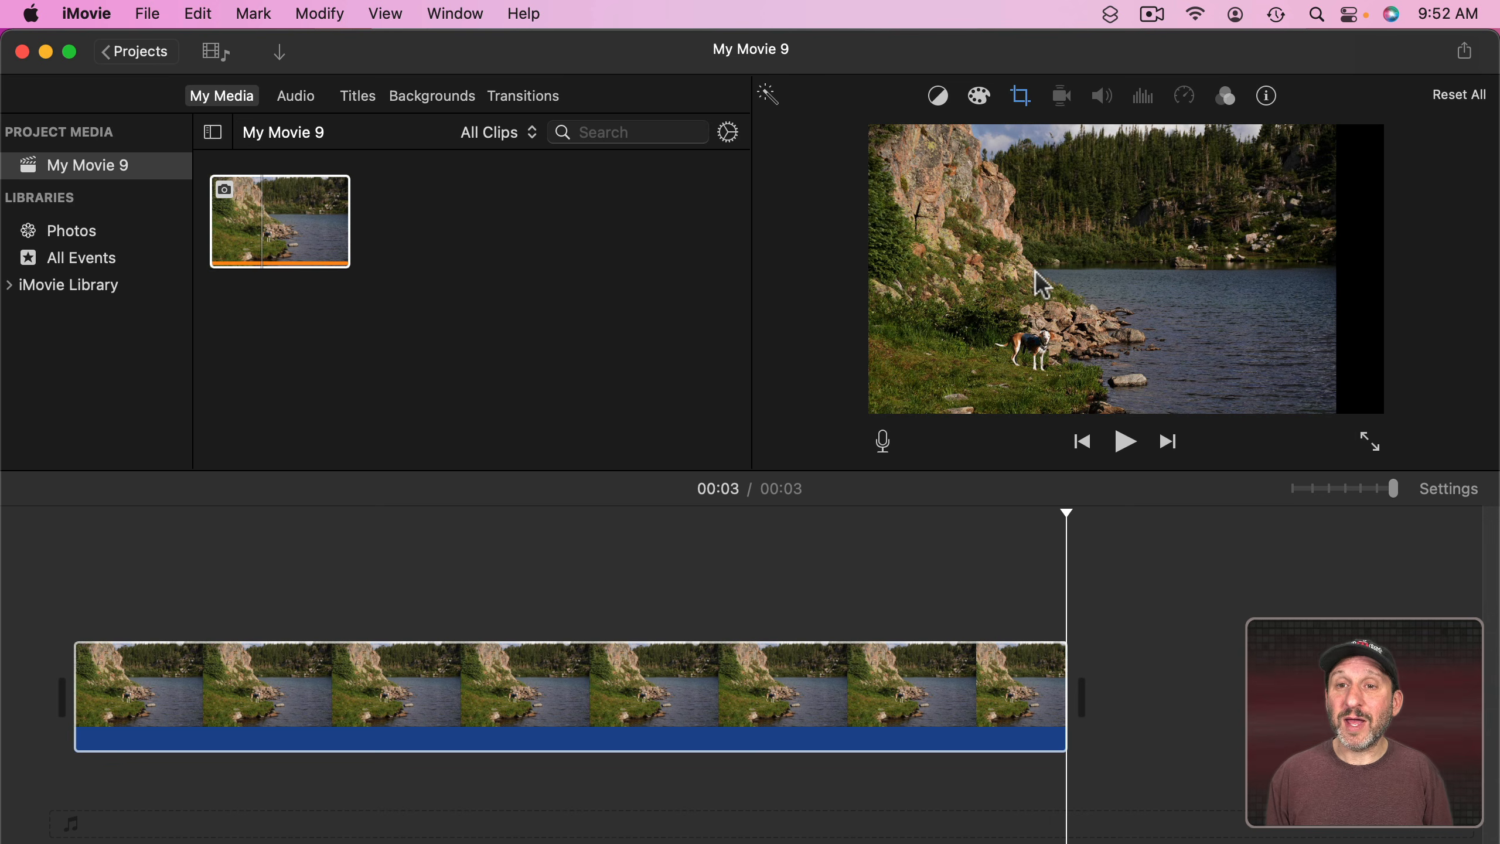
# Step: Shift the Start and End frames sideways to align with the photo's edges so neither includes black bars, and play the clip
pyautogui.click(1018, 100)
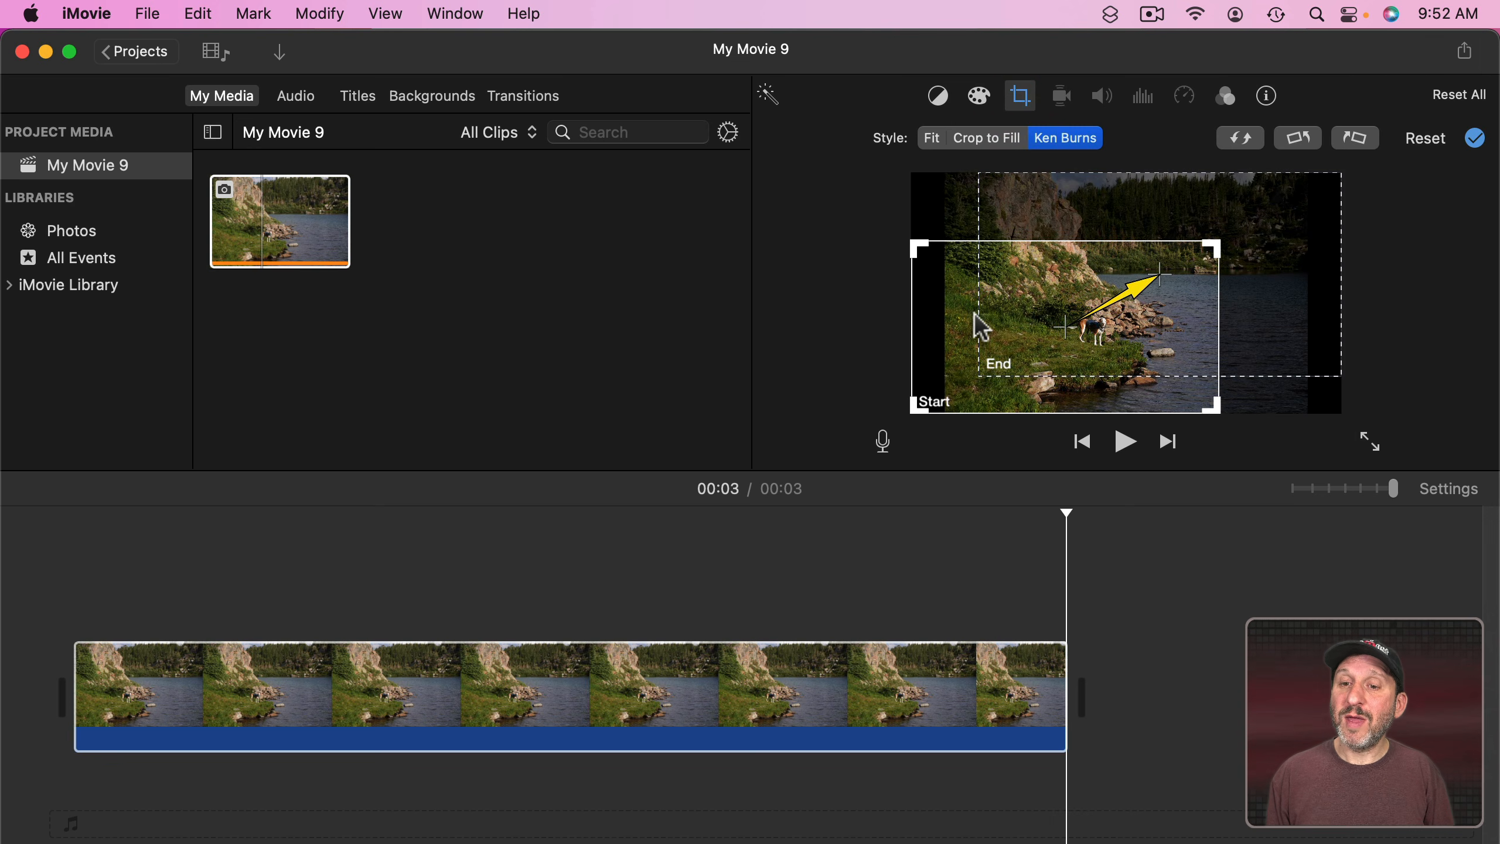
pyautogui.moveTo(966, 306); pyautogui.dragTo(994, 306)
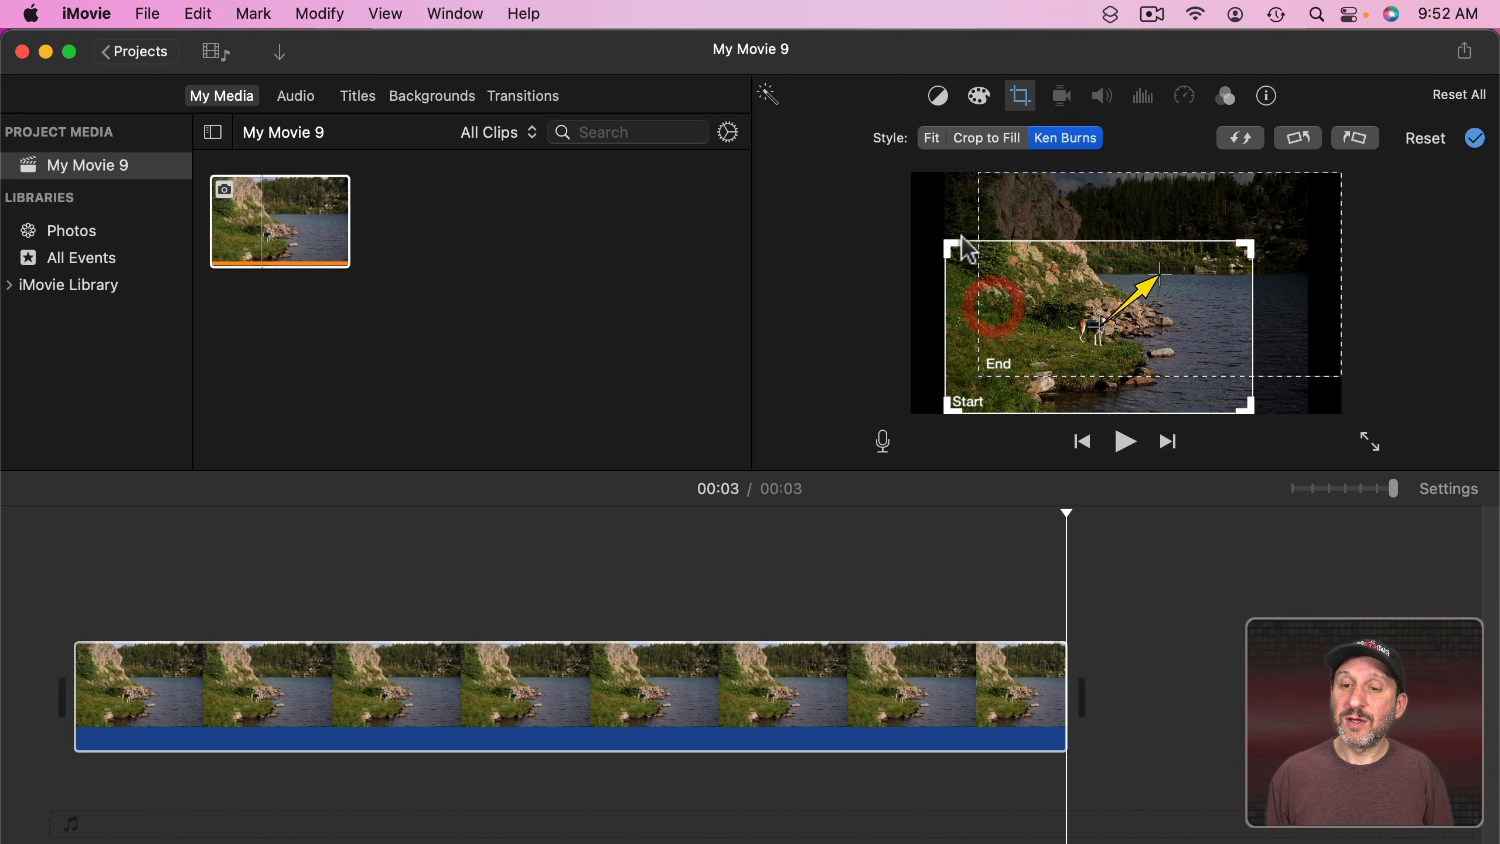
pyautogui.moveTo(1174, 208); pyautogui.dragTo(1135, 206)
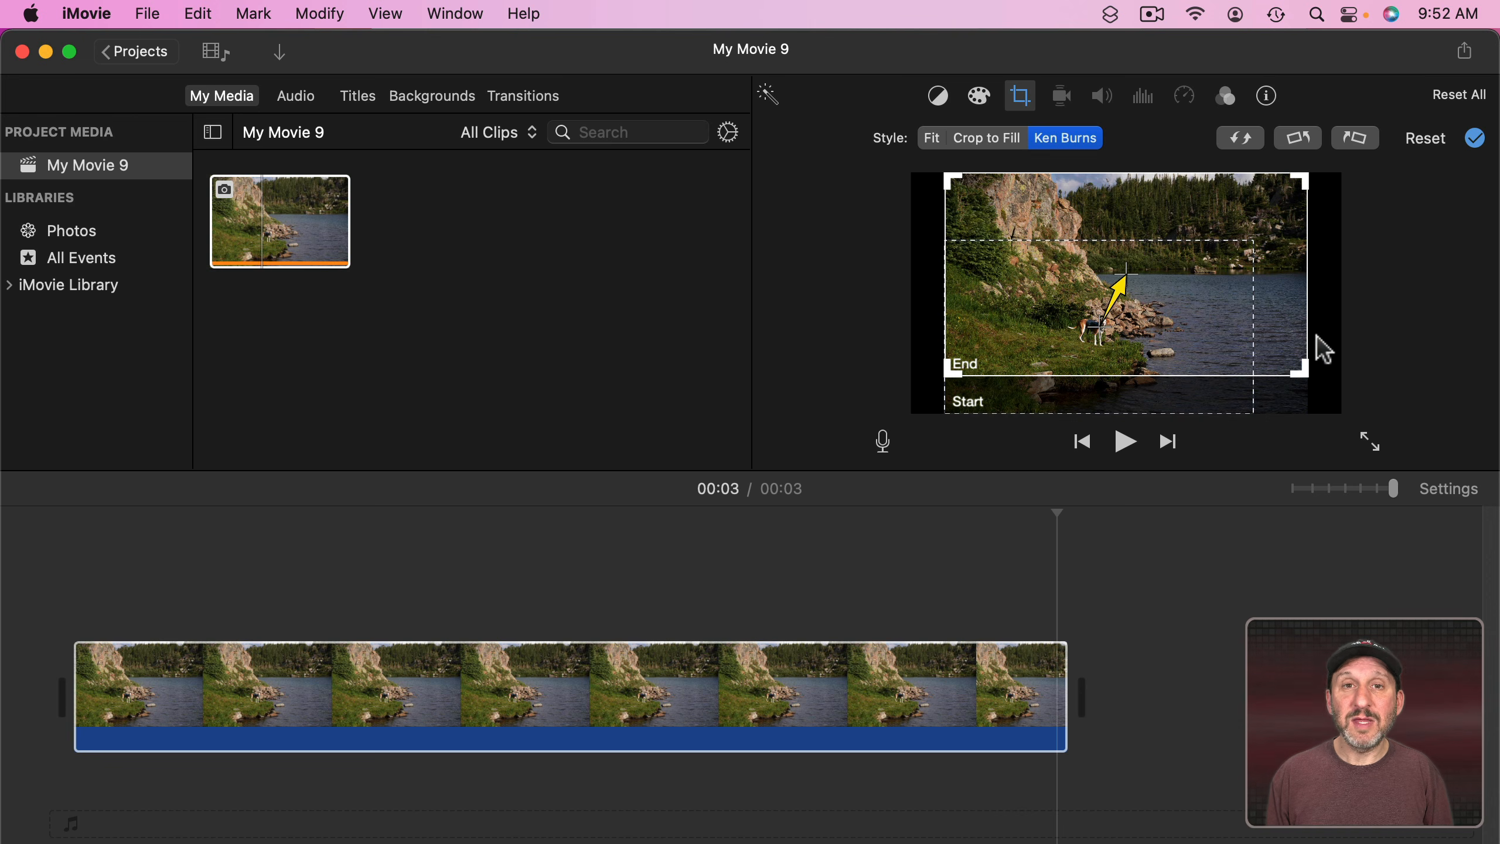
pyautogui.click(1475, 139)
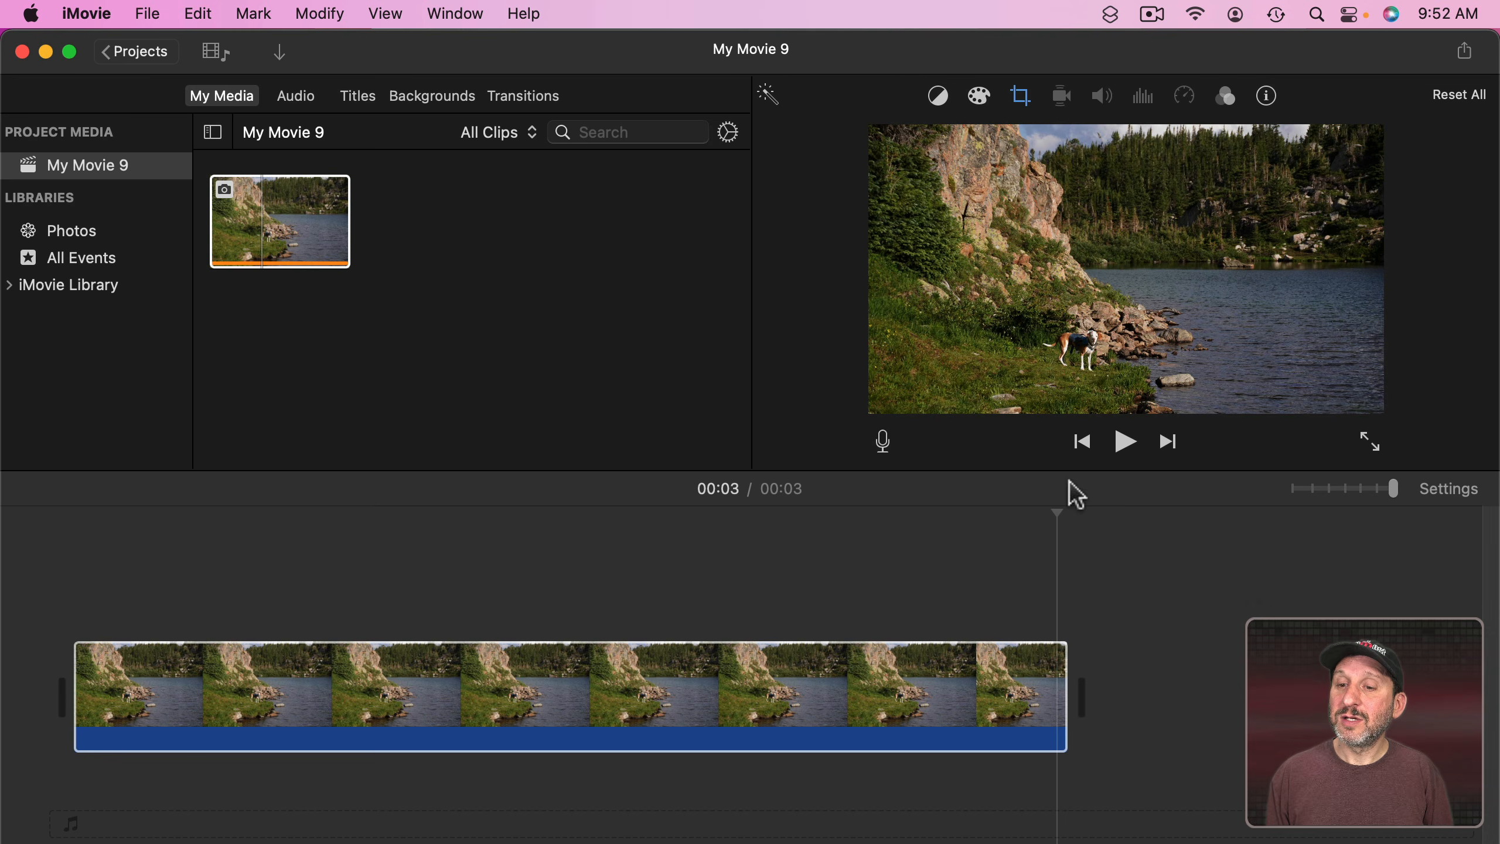
pyautogui.click(1083, 444)
pyautogui.click(1125, 442)
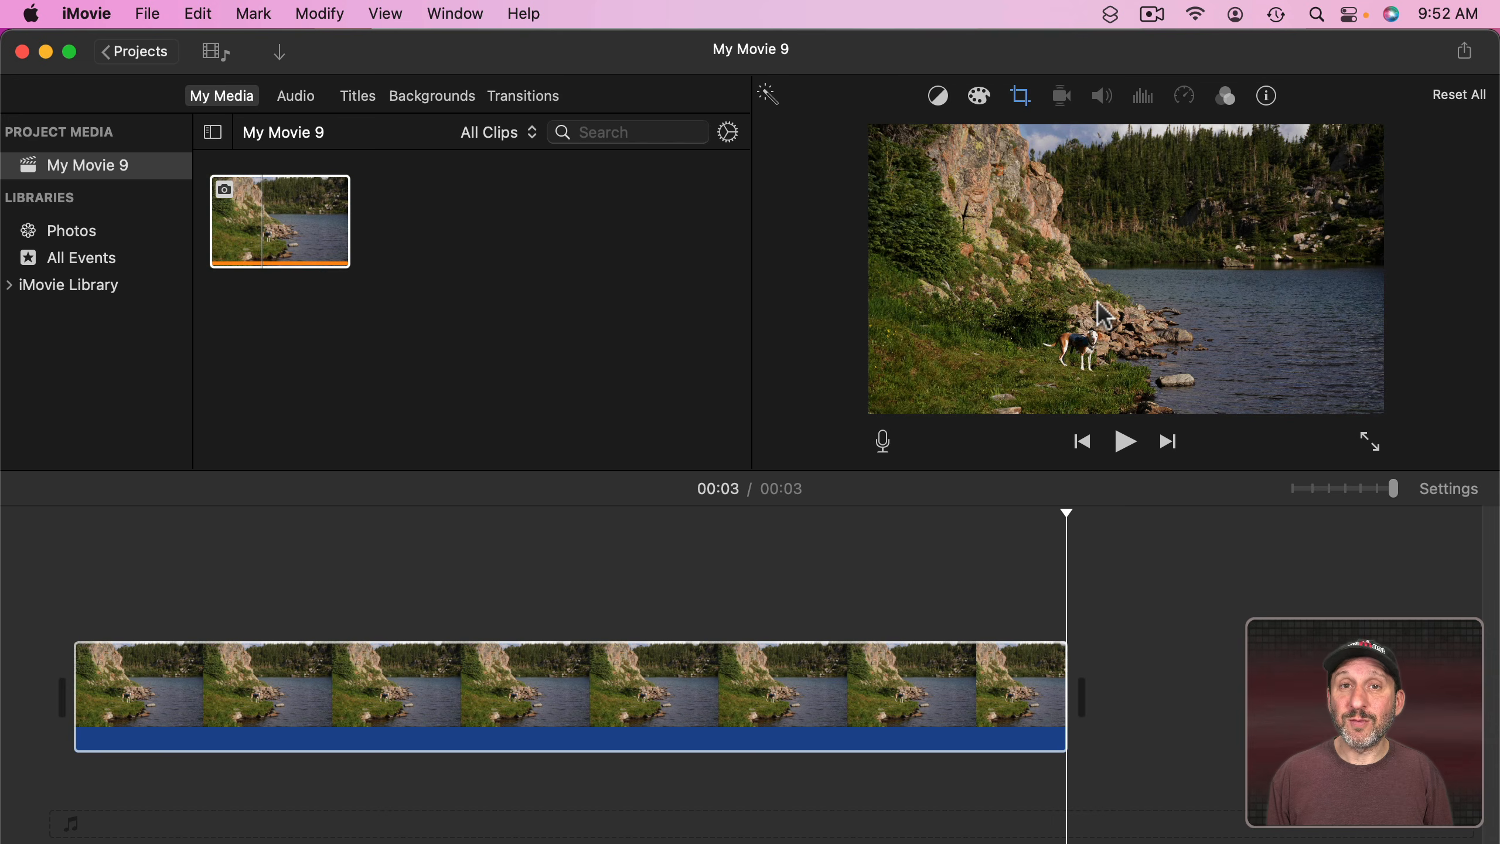
# Step: Shrink the Start frame tightly around the dog, move the full-width End frame slightly down, and play the resulting zoom-out
pyautogui.press('c')
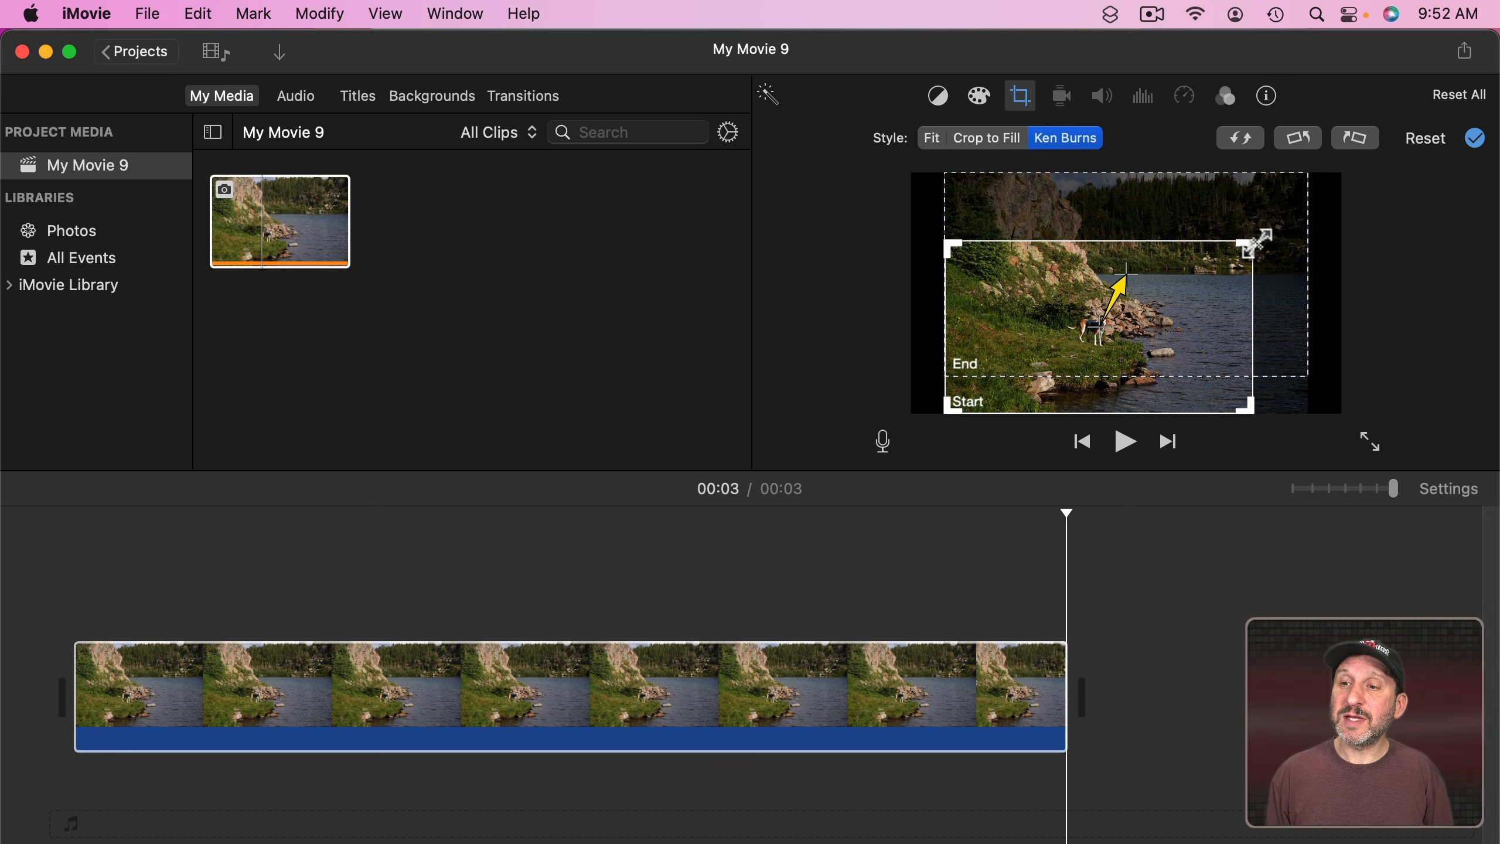
pyautogui.moveTo(1250, 242); pyautogui.dragTo(1142, 305)
pyautogui.moveTo(1026, 378); pyautogui.dragTo(1059, 346)
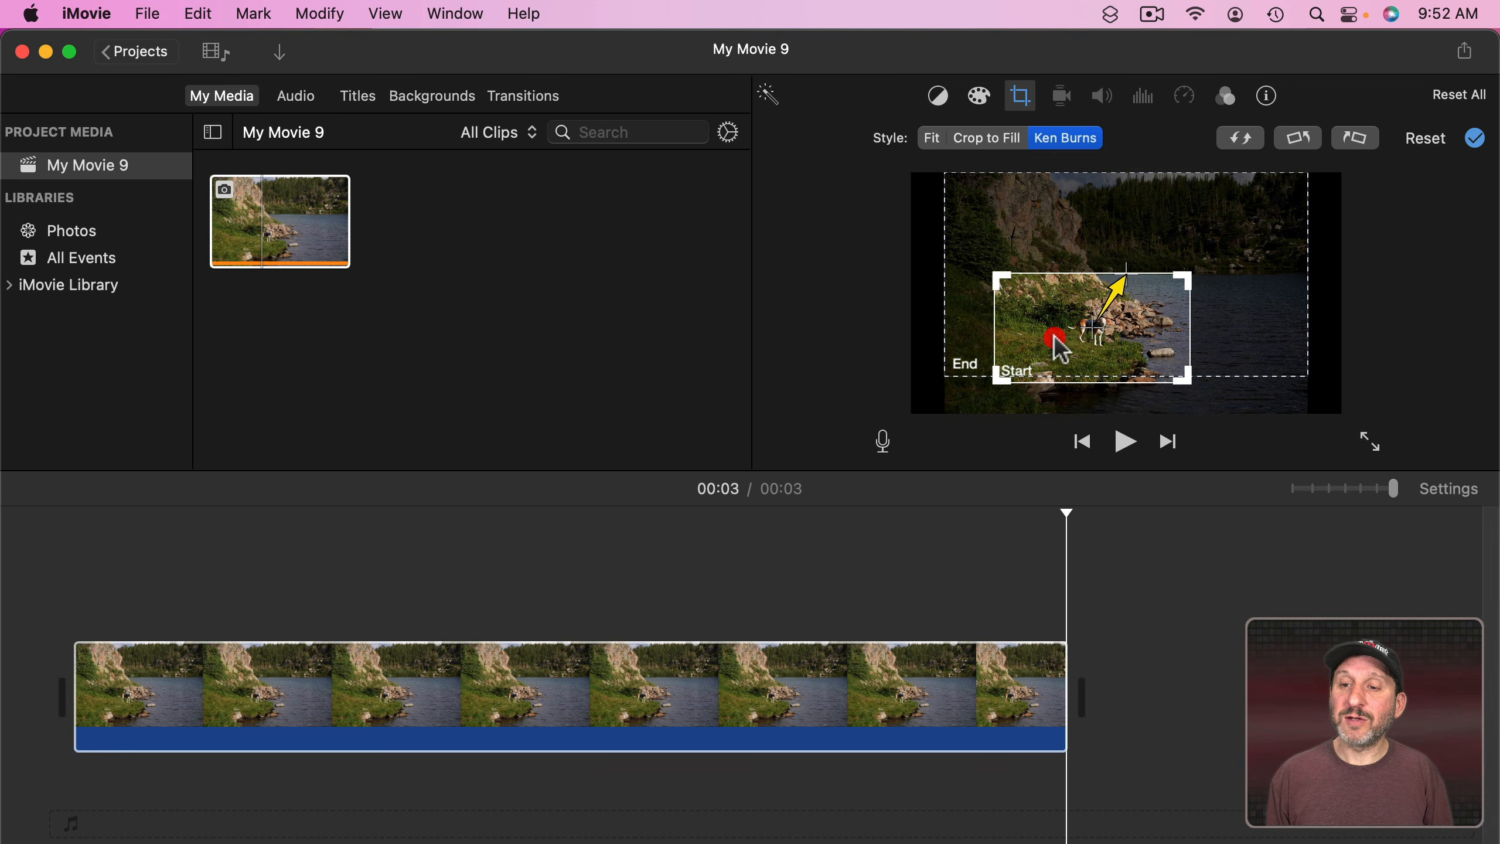
pyautogui.click(1005, 228)
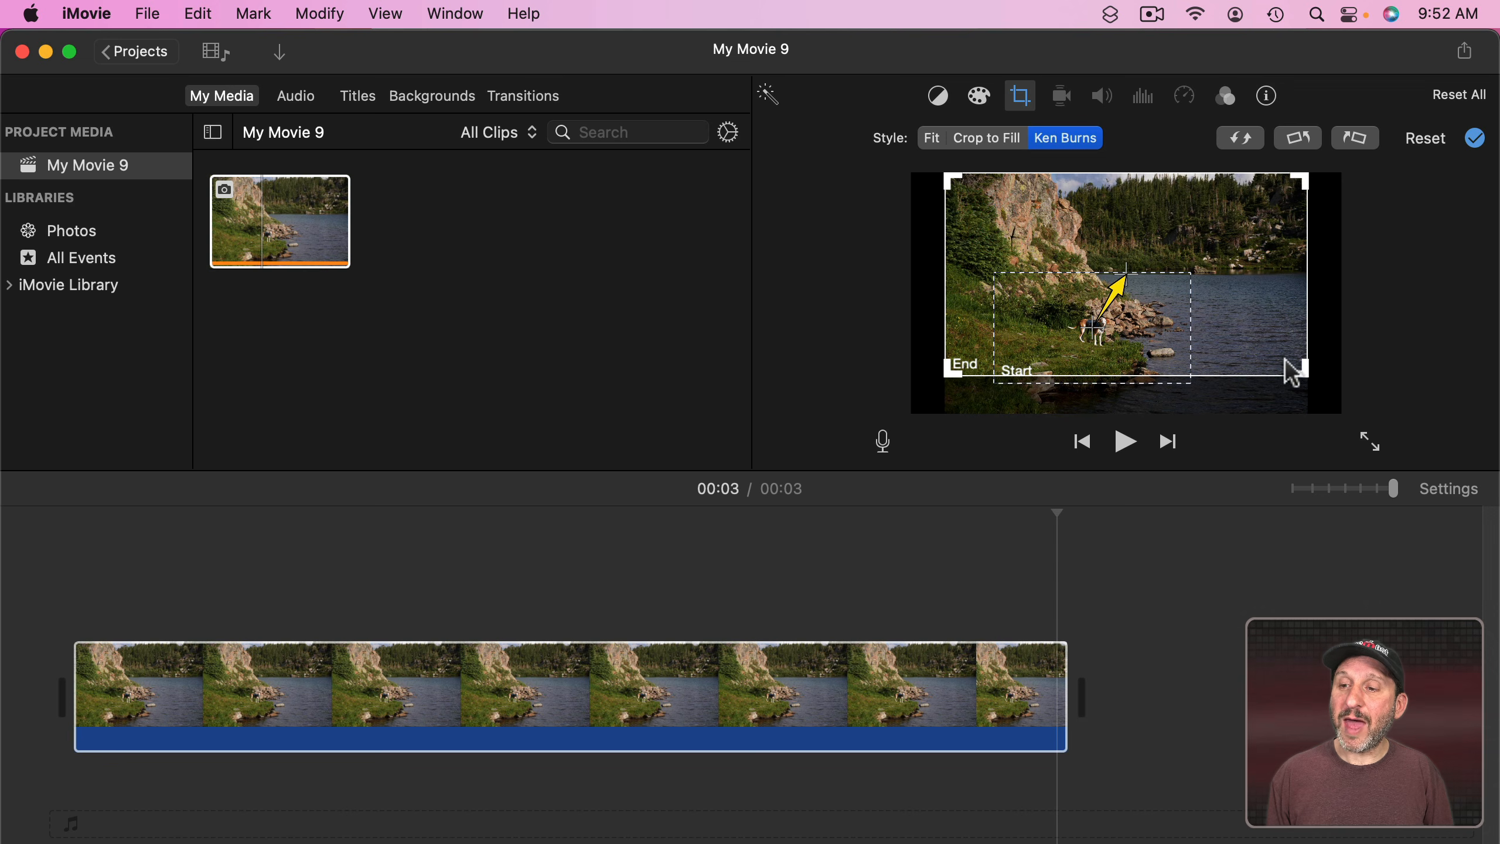
pyautogui.moveTo(1275, 351); pyautogui.dragTo(1275, 358)
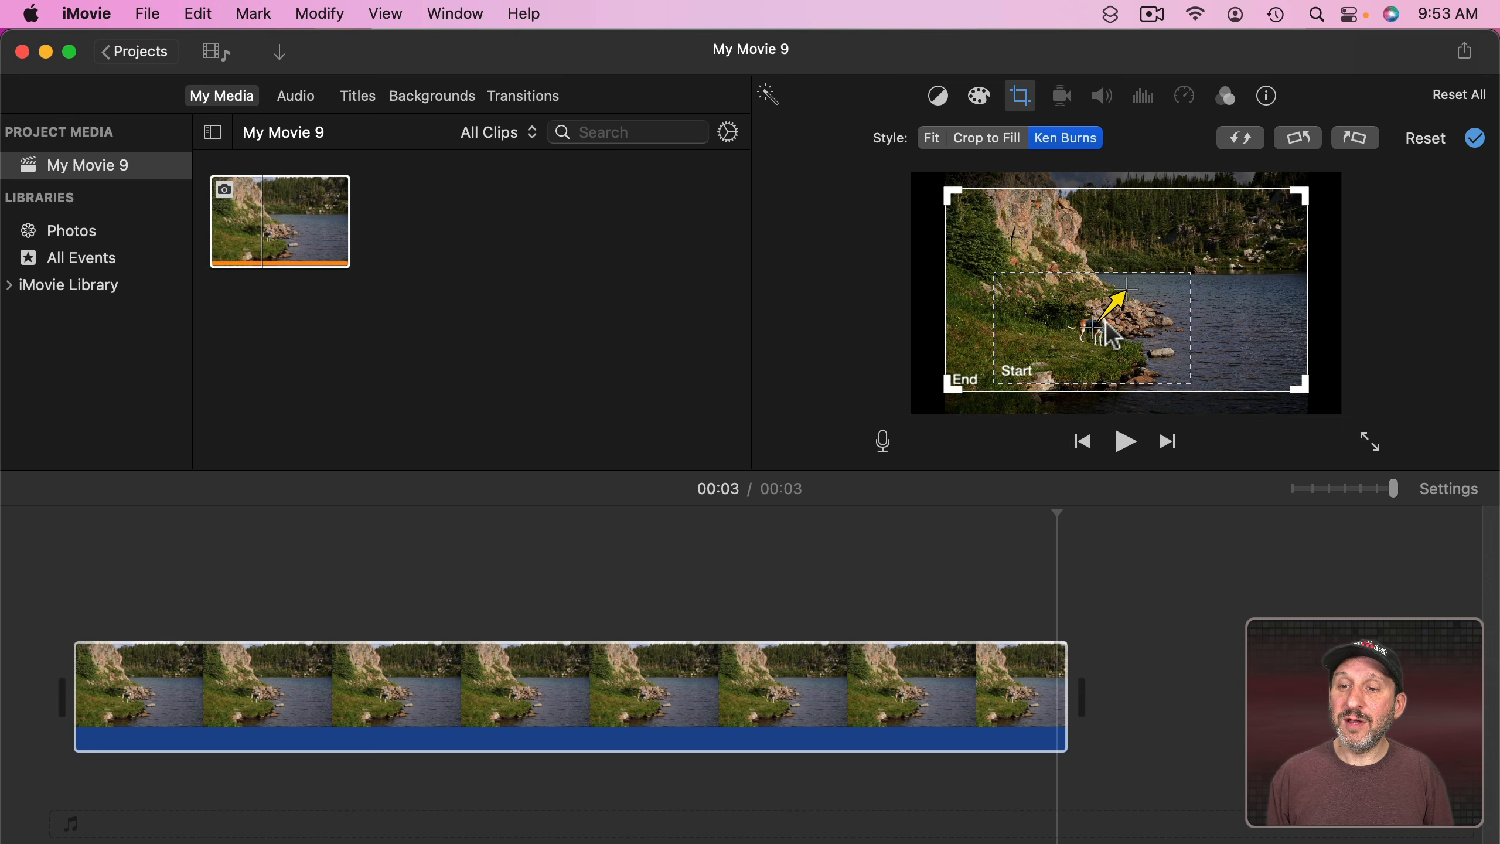
pyautogui.click(1475, 139)
pyautogui.click(1082, 441)
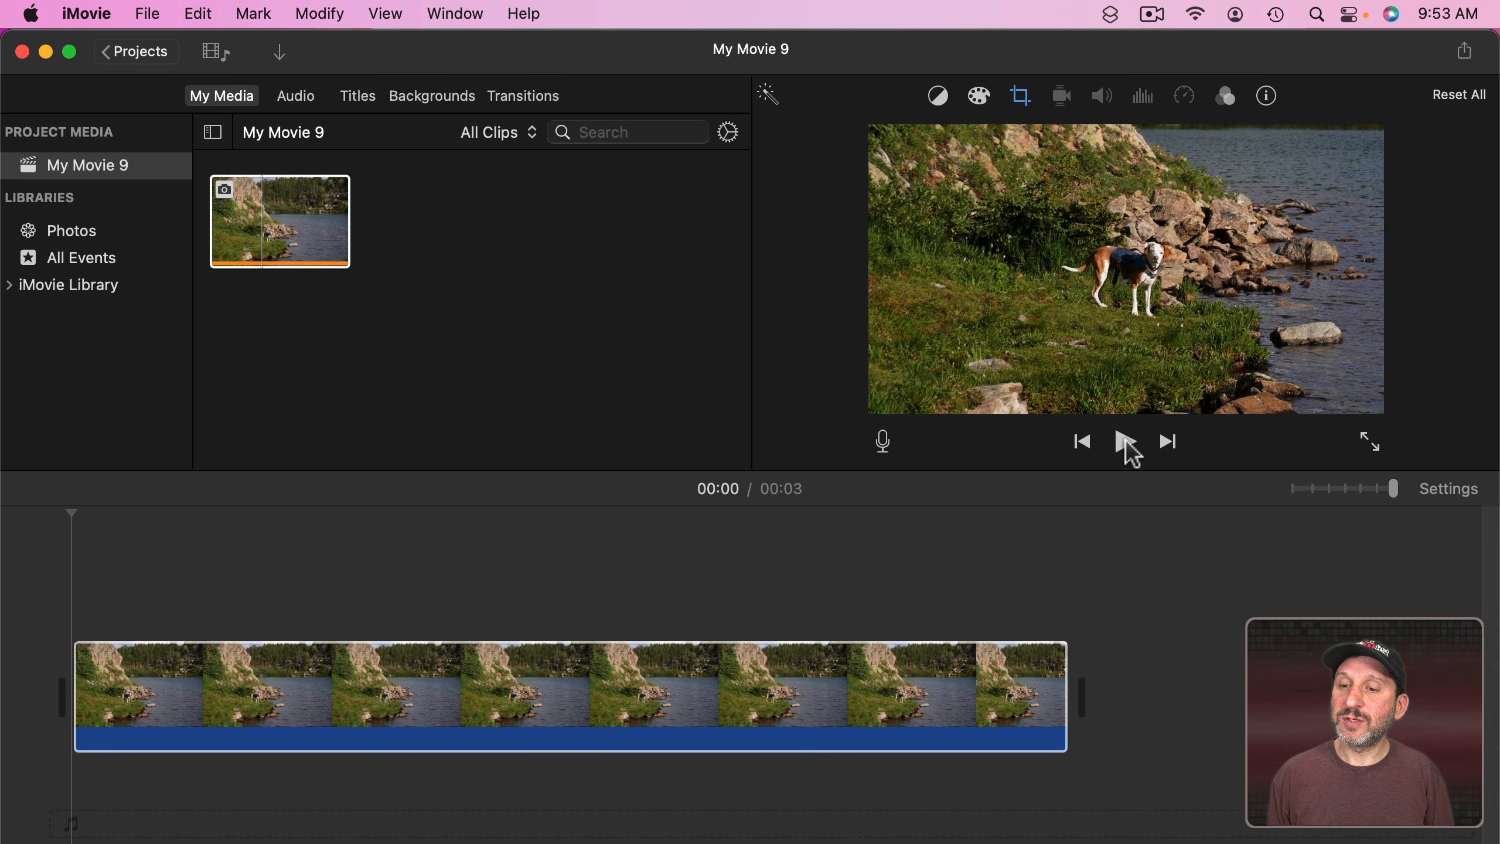
pyautogui.click(1125, 442)
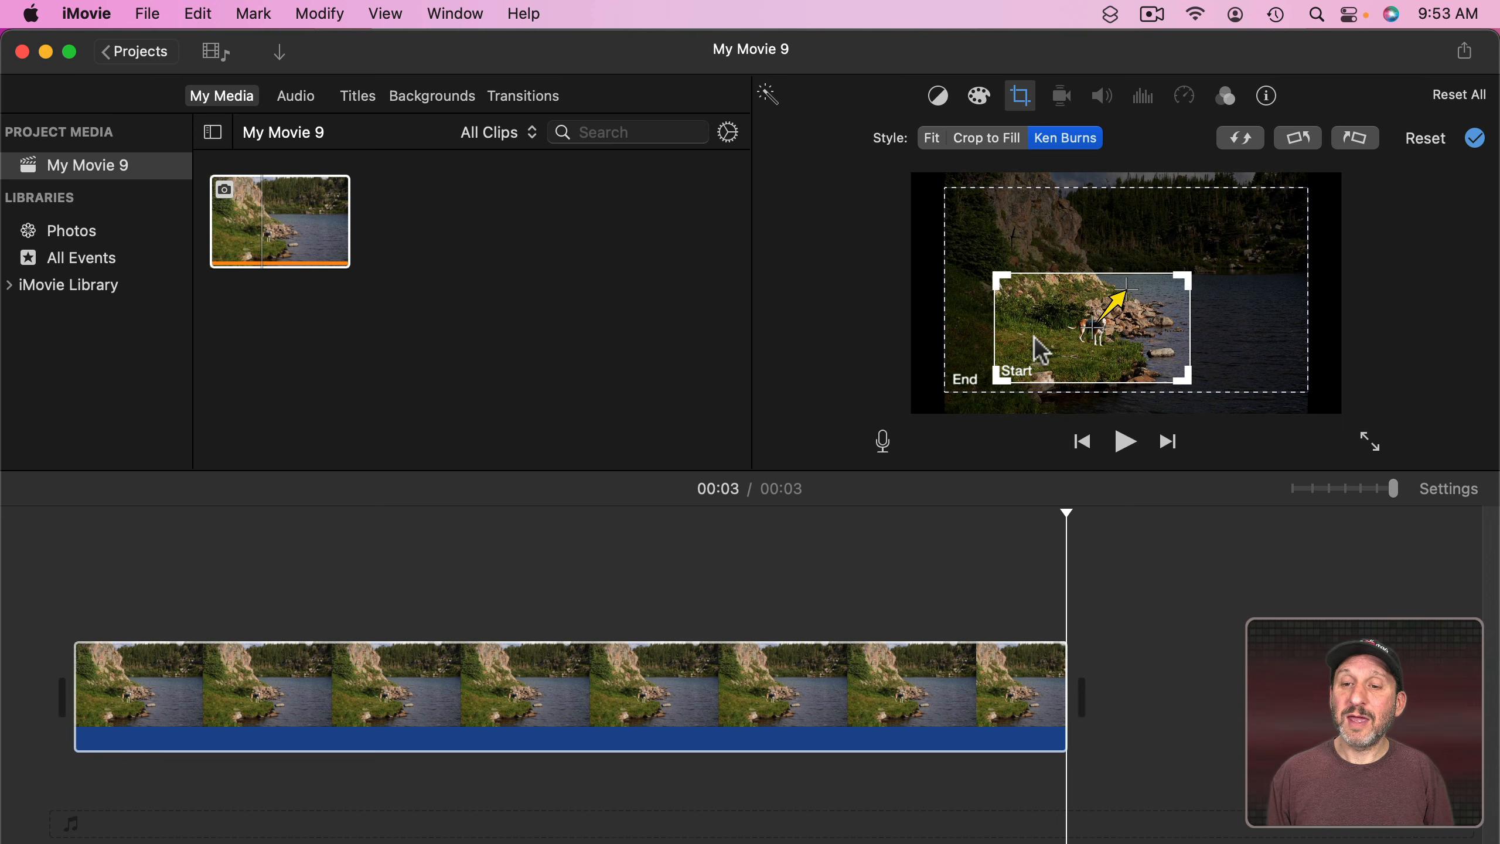
# Step: Reverse the zoom by enlarging the Start frame to nearly the whole photo and shrinking the End frame around the dog, and play it
pyautogui.moveTo(1039, 346); pyautogui.dragTo(992, 251)
pyautogui.moveTo(1133, 284); pyautogui.dragTo(1304, 385)
pyautogui.moveTo(1302, 195); pyautogui.dragTo(1138, 269)
pyautogui.moveTo(985, 367); pyautogui.dragTo(1045, 364)
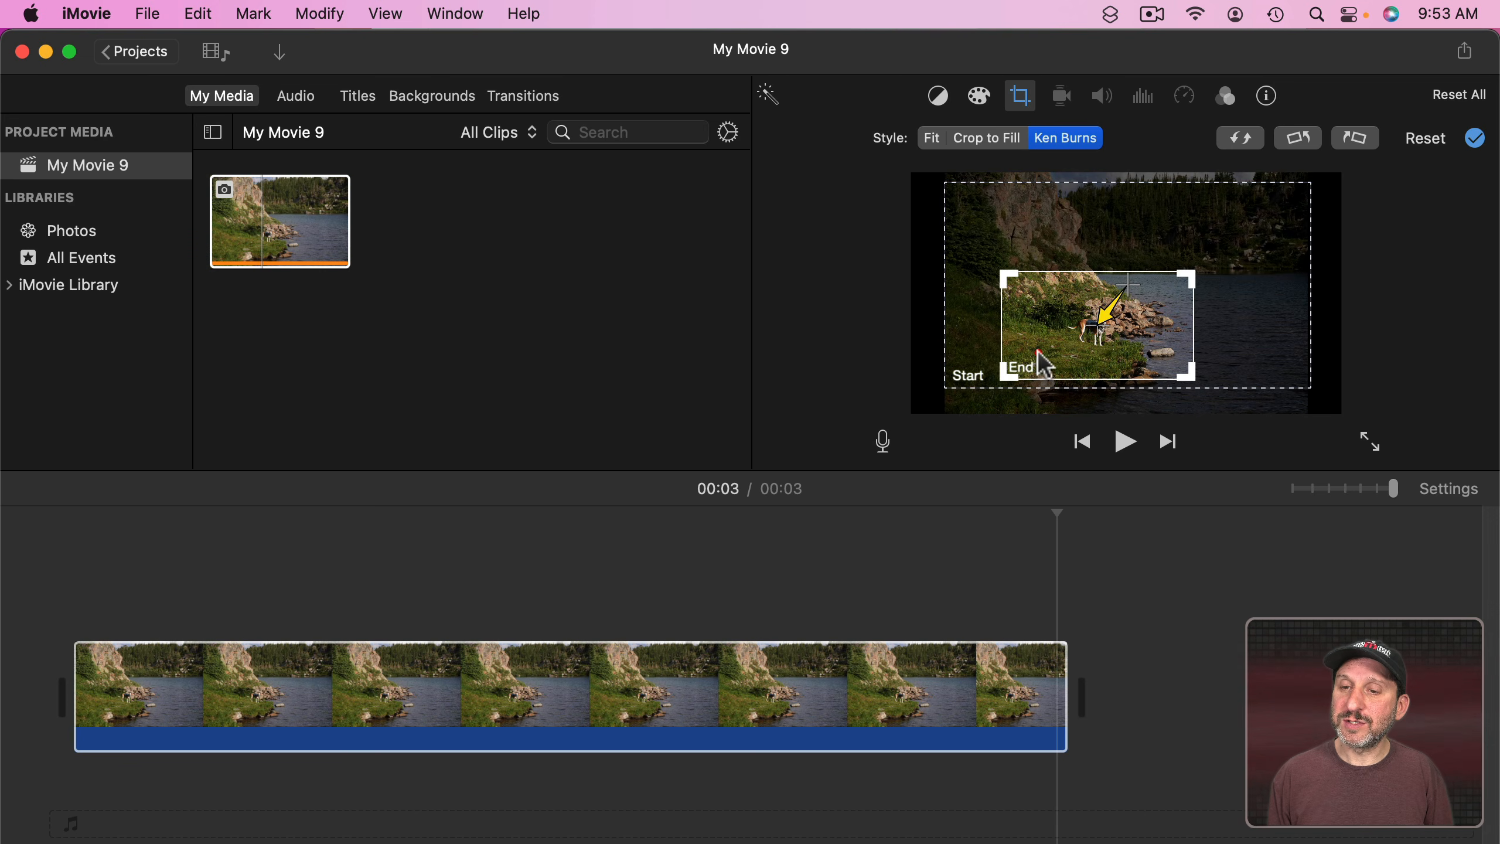
pyautogui.click(1475, 139)
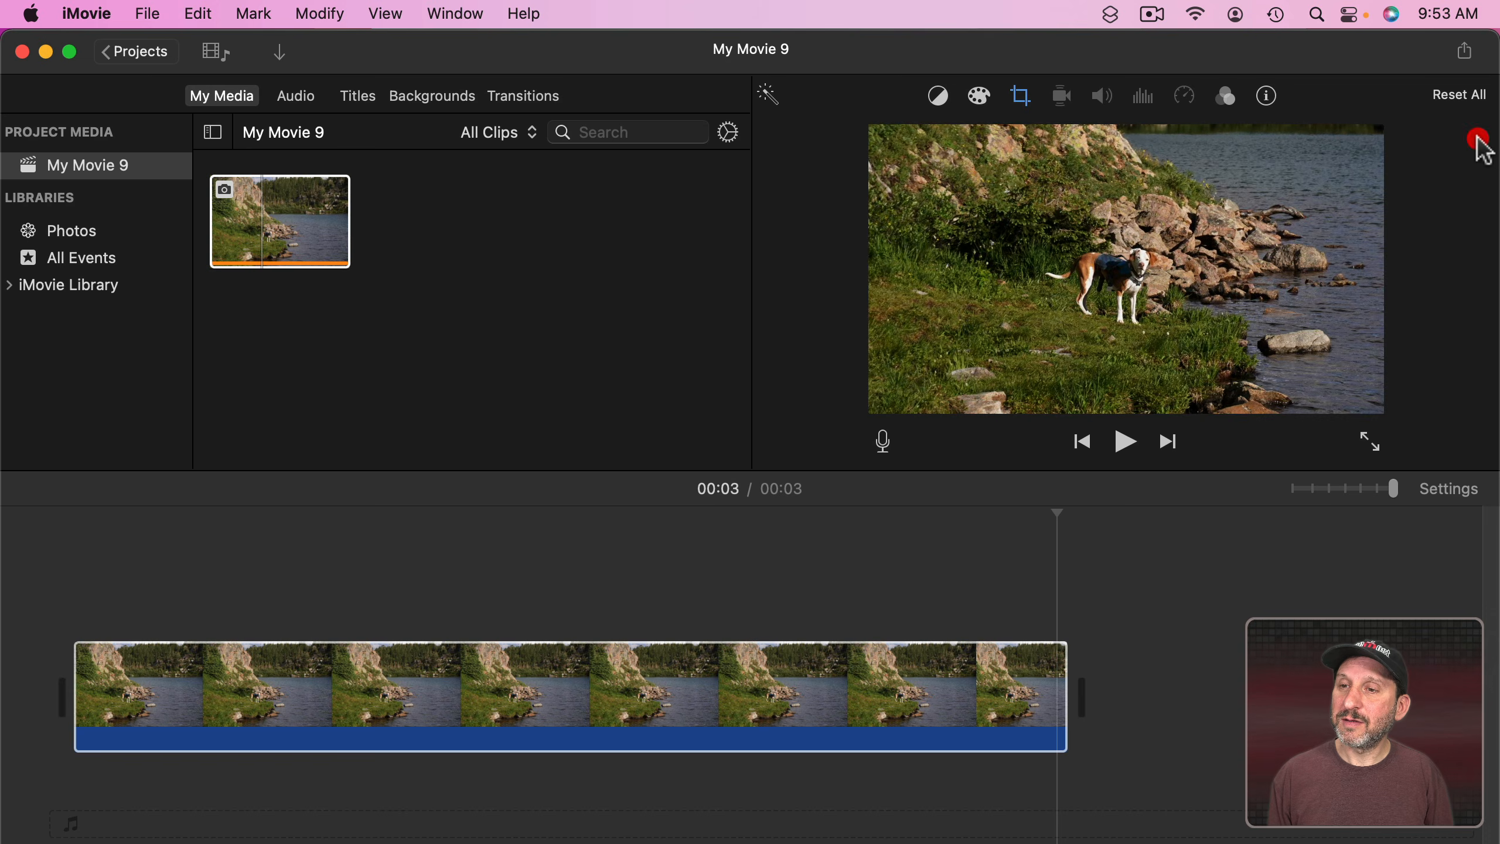
pyautogui.click(1082, 441)
pyautogui.click(1126, 444)
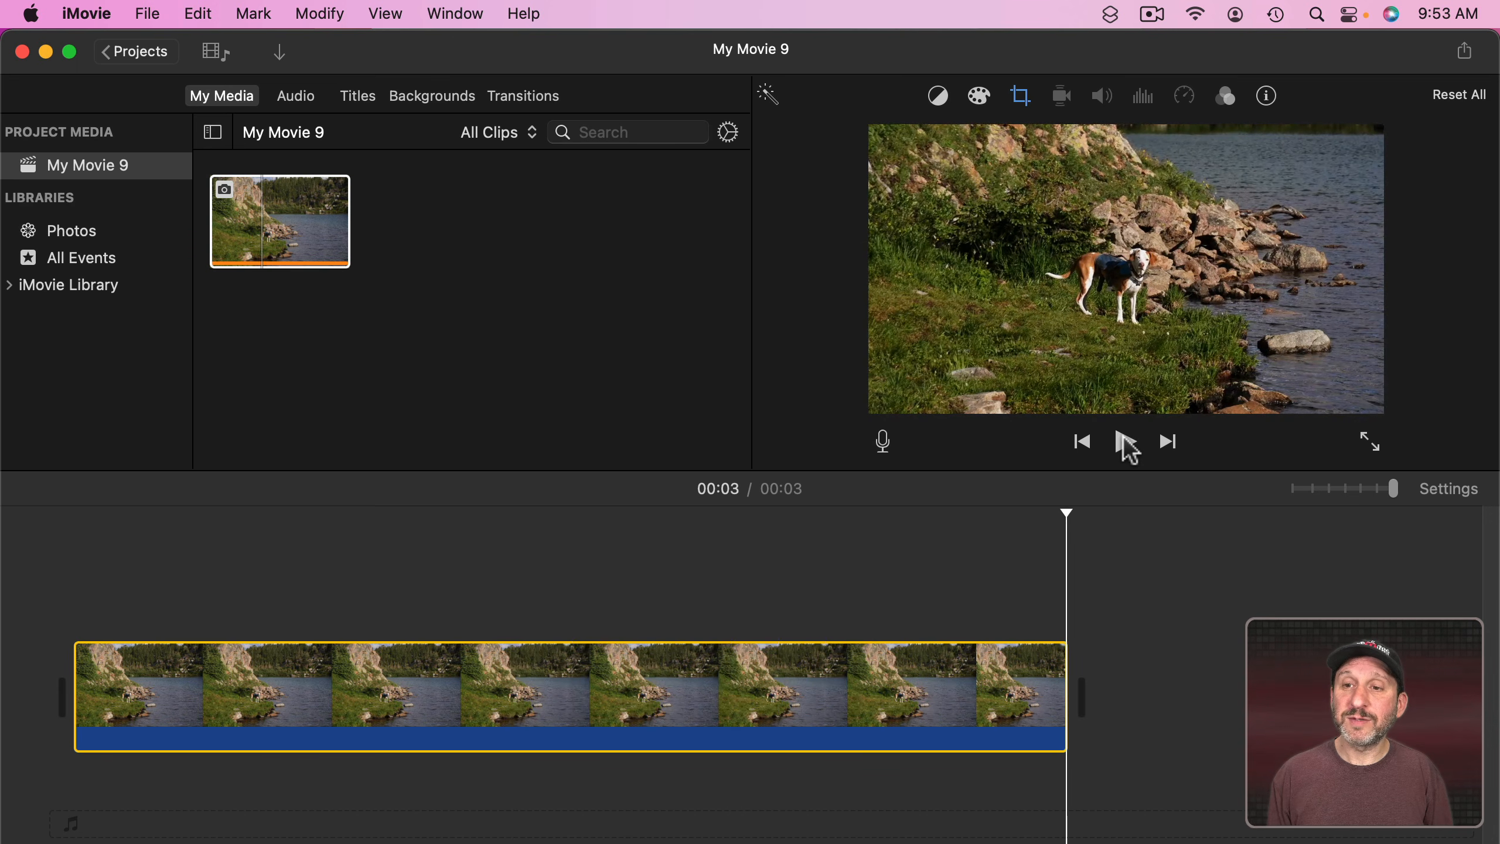
# Step: Shrink the Start frame to about half the photo's width along its left edge and match the End frame to the same size and position
pyautogui.click(1020, 95)
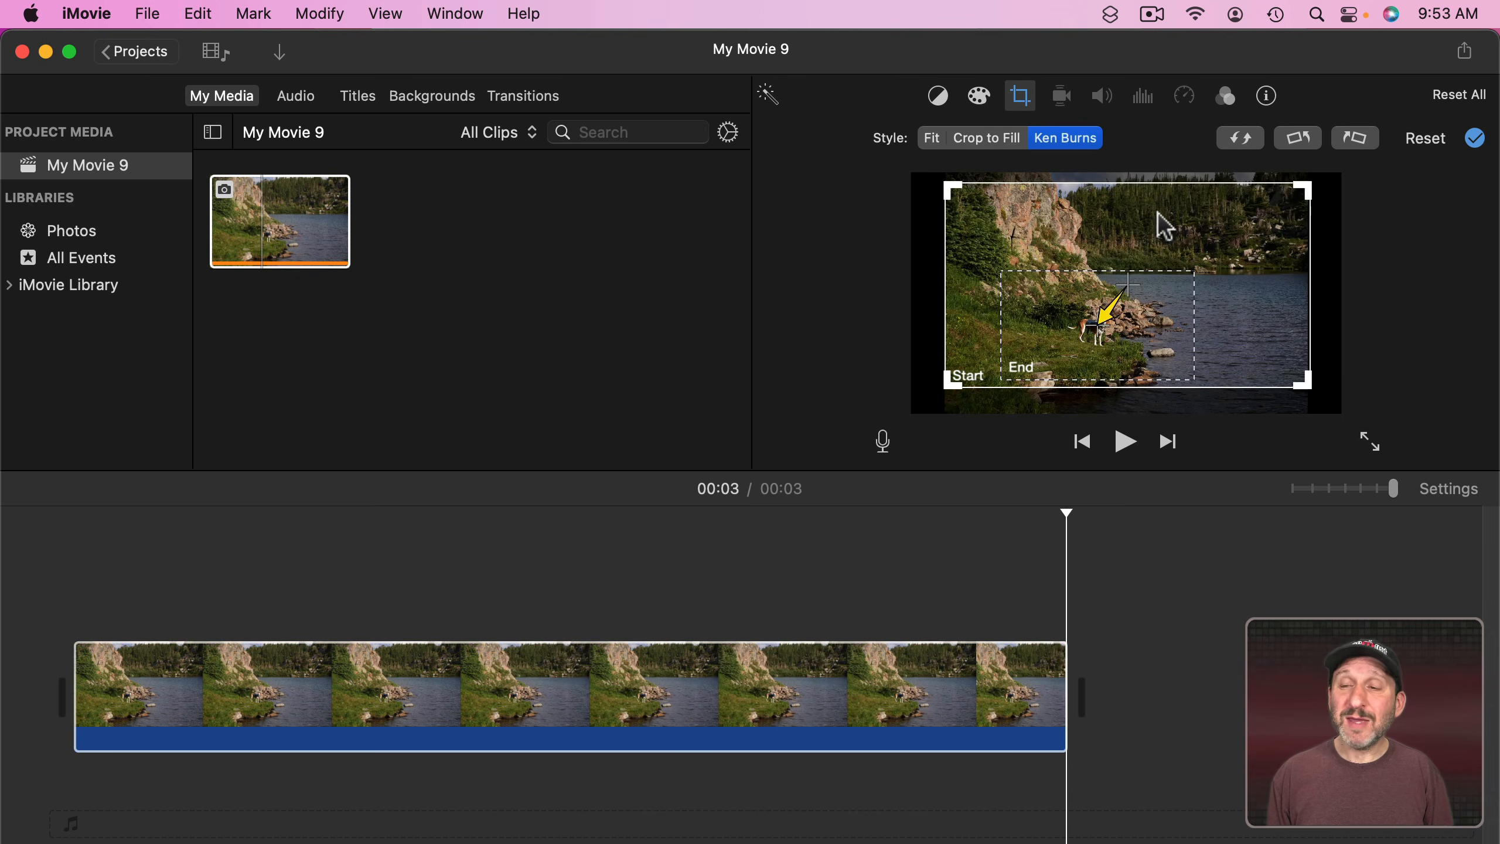
pyautogui.moveTo(1306, 188); pyautogui.dragTo(1139, 237)
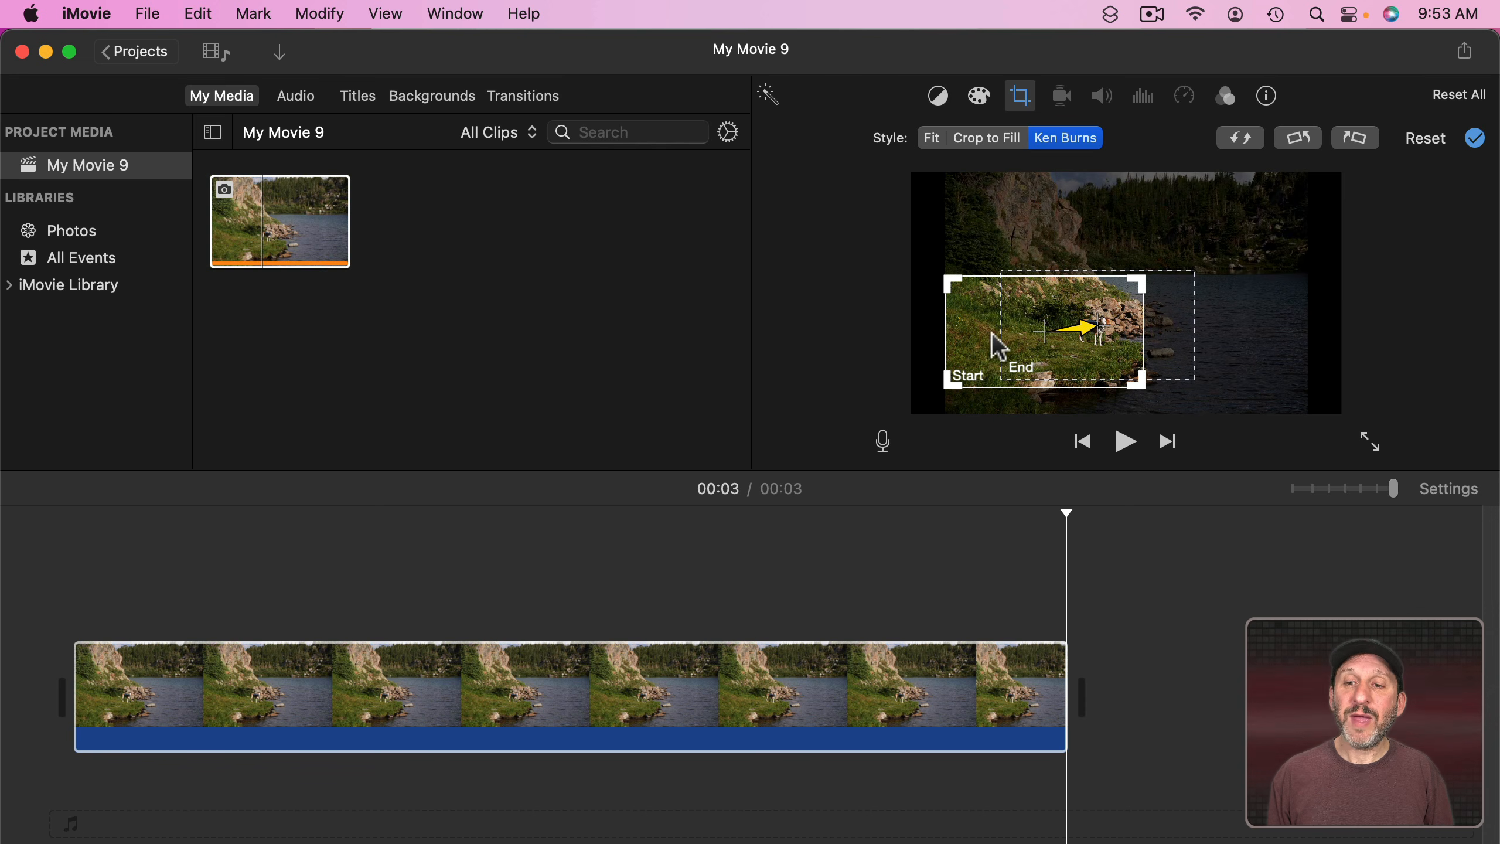
pyautogui.moveTo(981, 338)
pyautogui.mouseDown()
pyautogui.moveTo(978, 235)
pyautogui.moveTo(1046, 236)
pyautogui.moveTo(986, 245)
pyautogui.moveTo(981, 328)
pyautogui.mouseUp()
pyautogui.moveTo(1167, 308); pyautogui.dragTo(1111, 296)
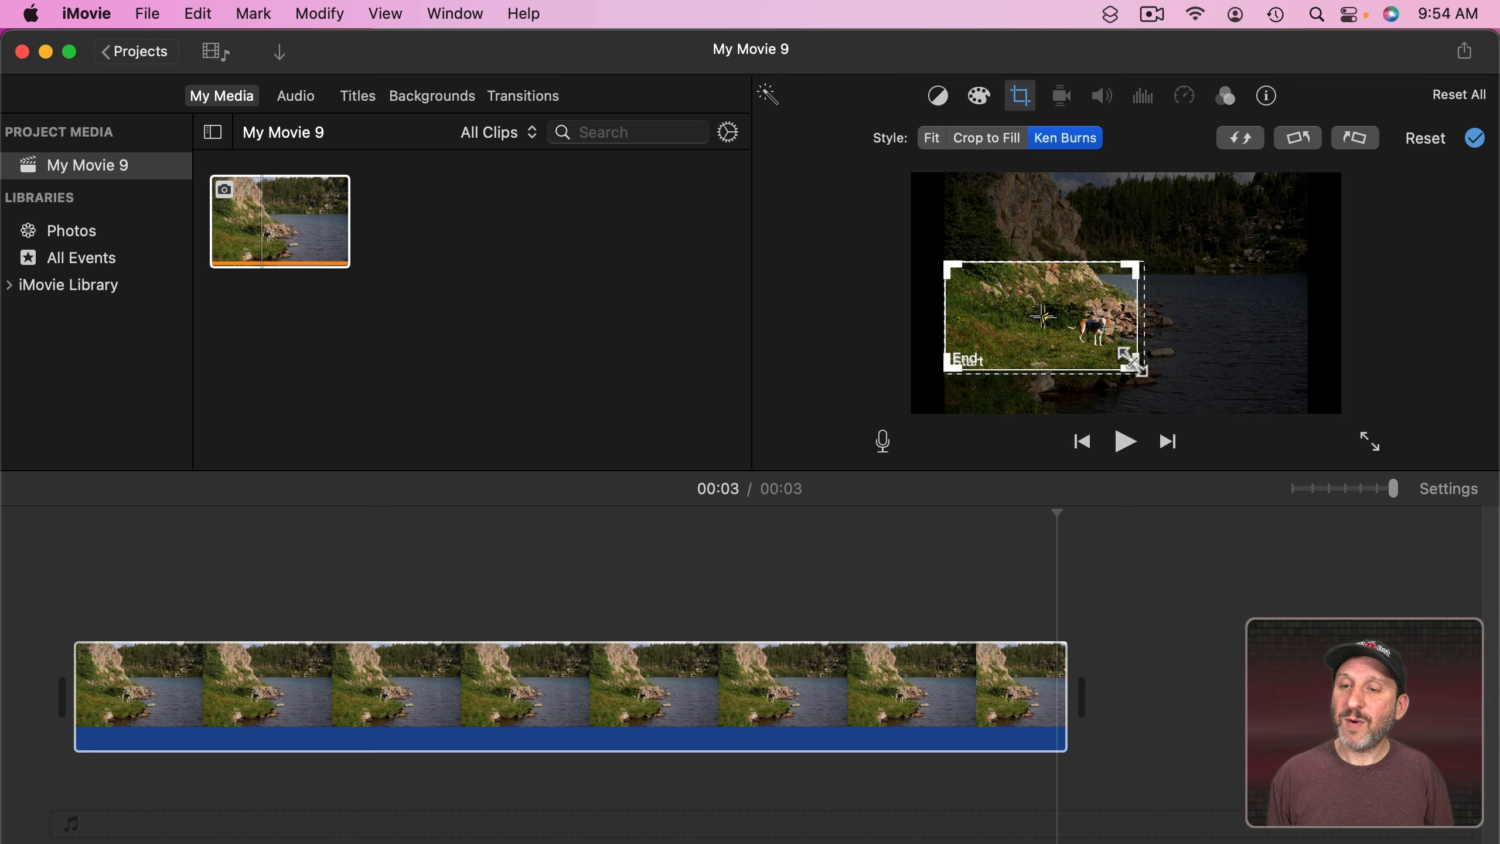
pyautogui.moveTo(1132, 363); pyautogui.dragTo(1141, 369)
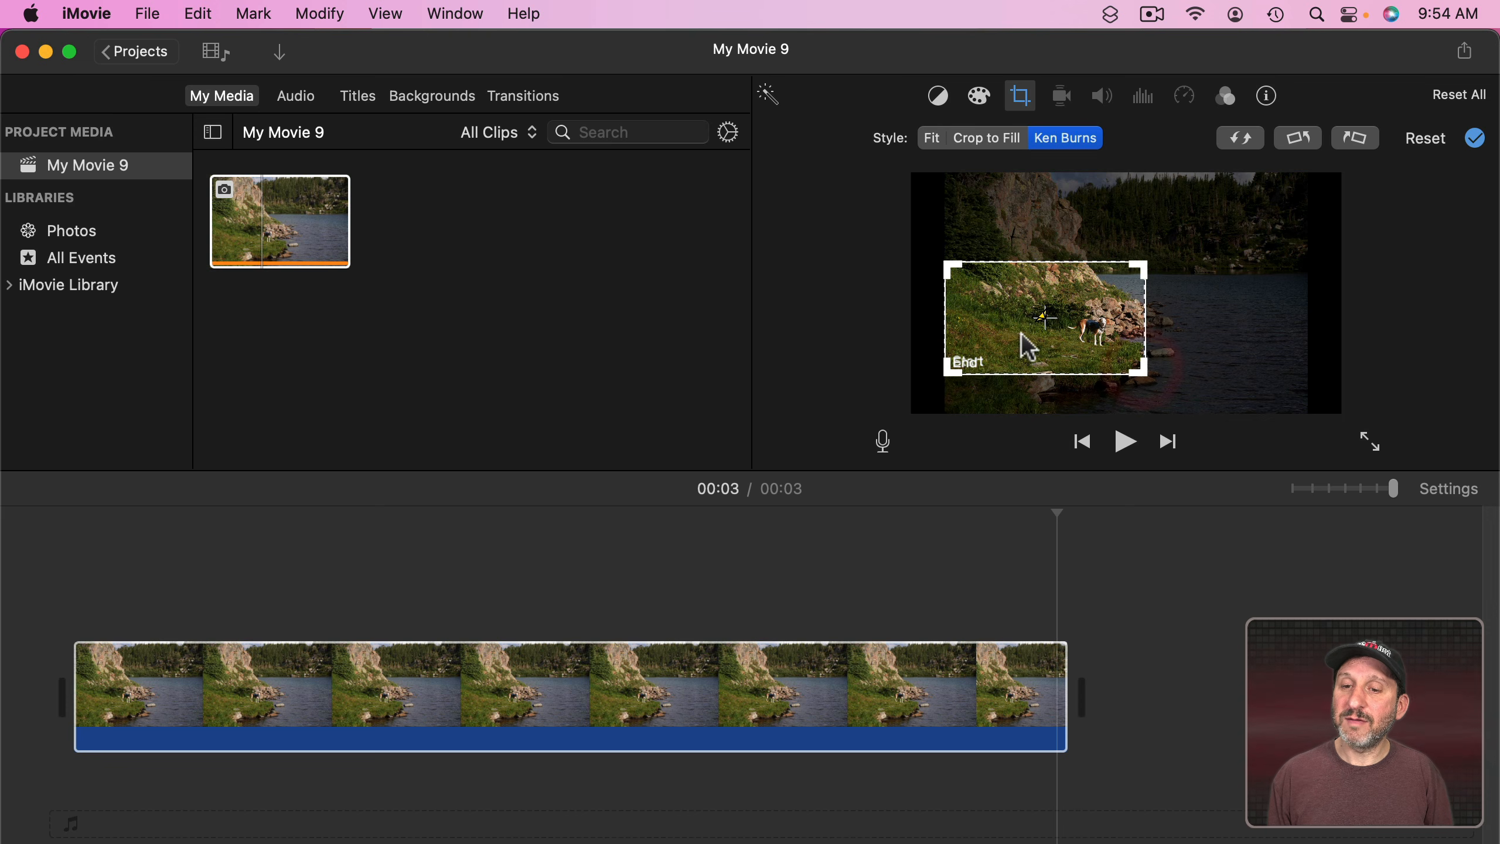
# Step: Move the End frame straight across to the photo's right edge, level with the Start frame, and apply the horizontal pan
pyautogui.moveTo(1006, 337); pyautogui.dragTo(1167, 338)
pyautogui.click(991, 327)
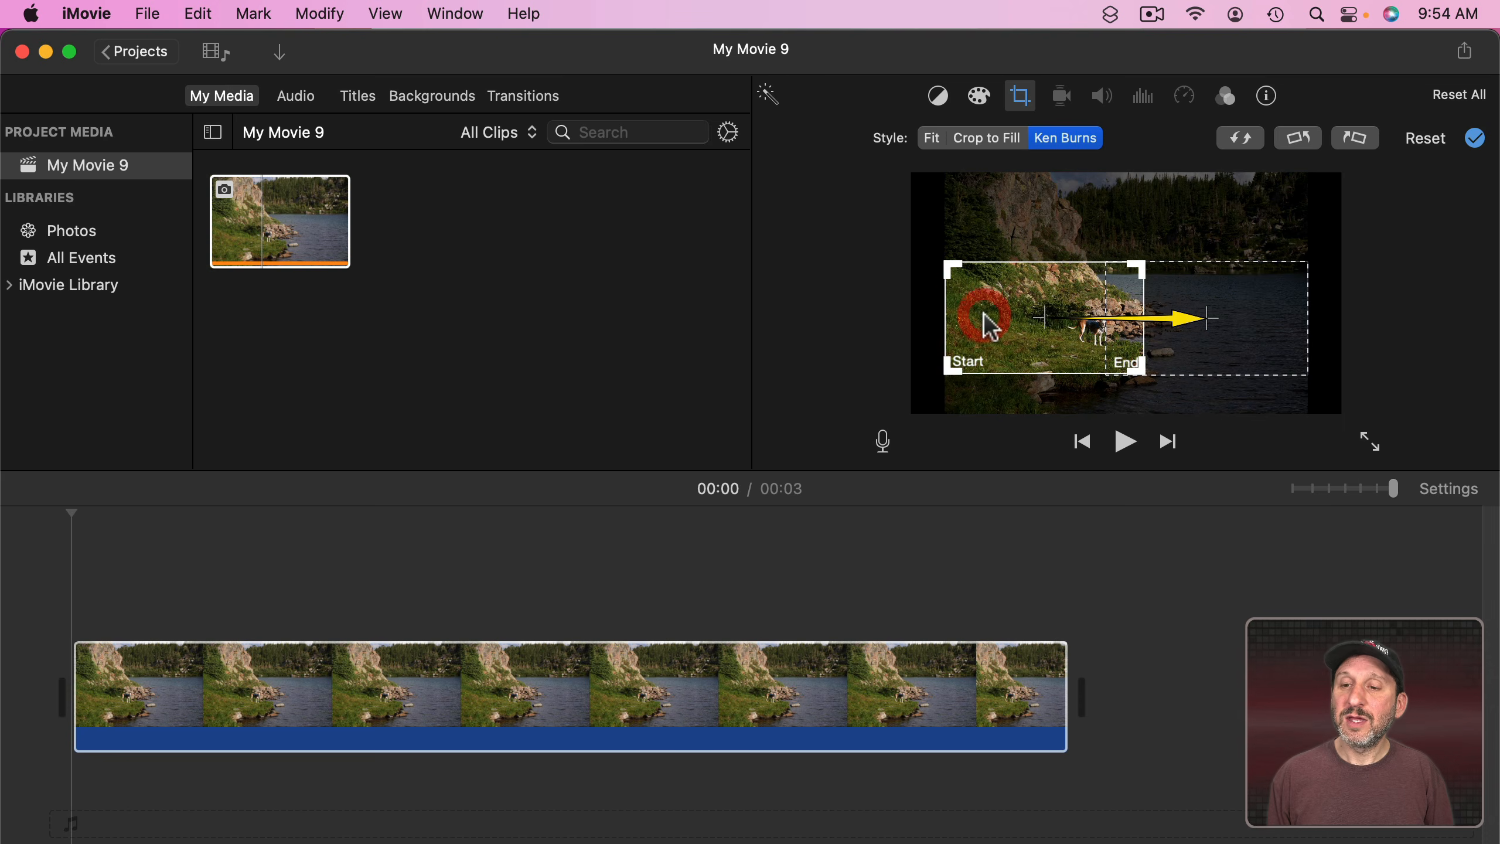
pyautogui.click(1474, 140)
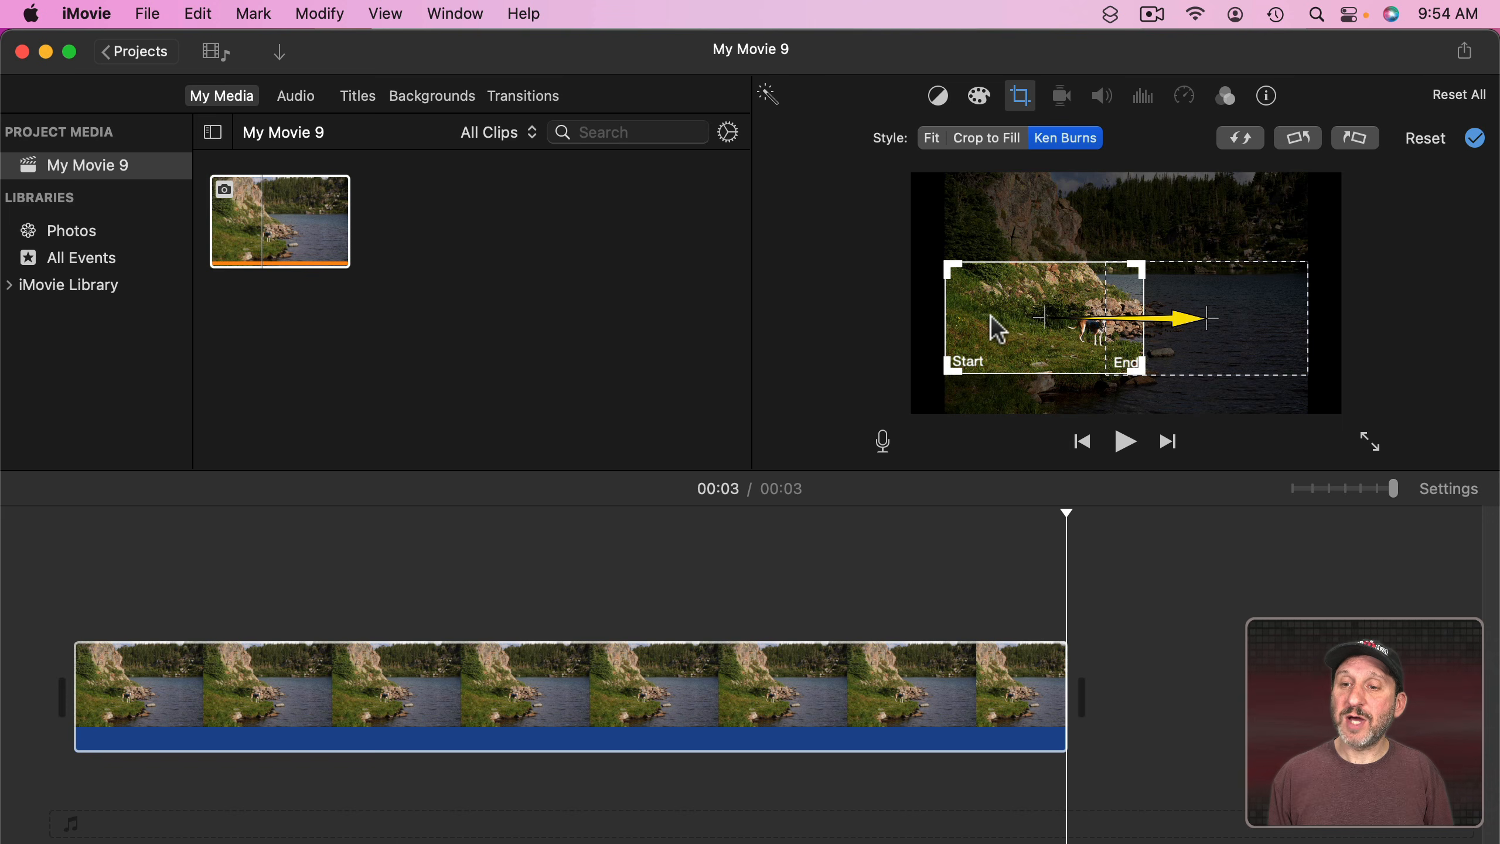
# Step: Move the Start frame to the photo's upper right corner above the End frame, apply the downward pan, and play it from the beginning
pyautogui.moveTo(992, 318); pyautogui.dragTo(1154, 218)
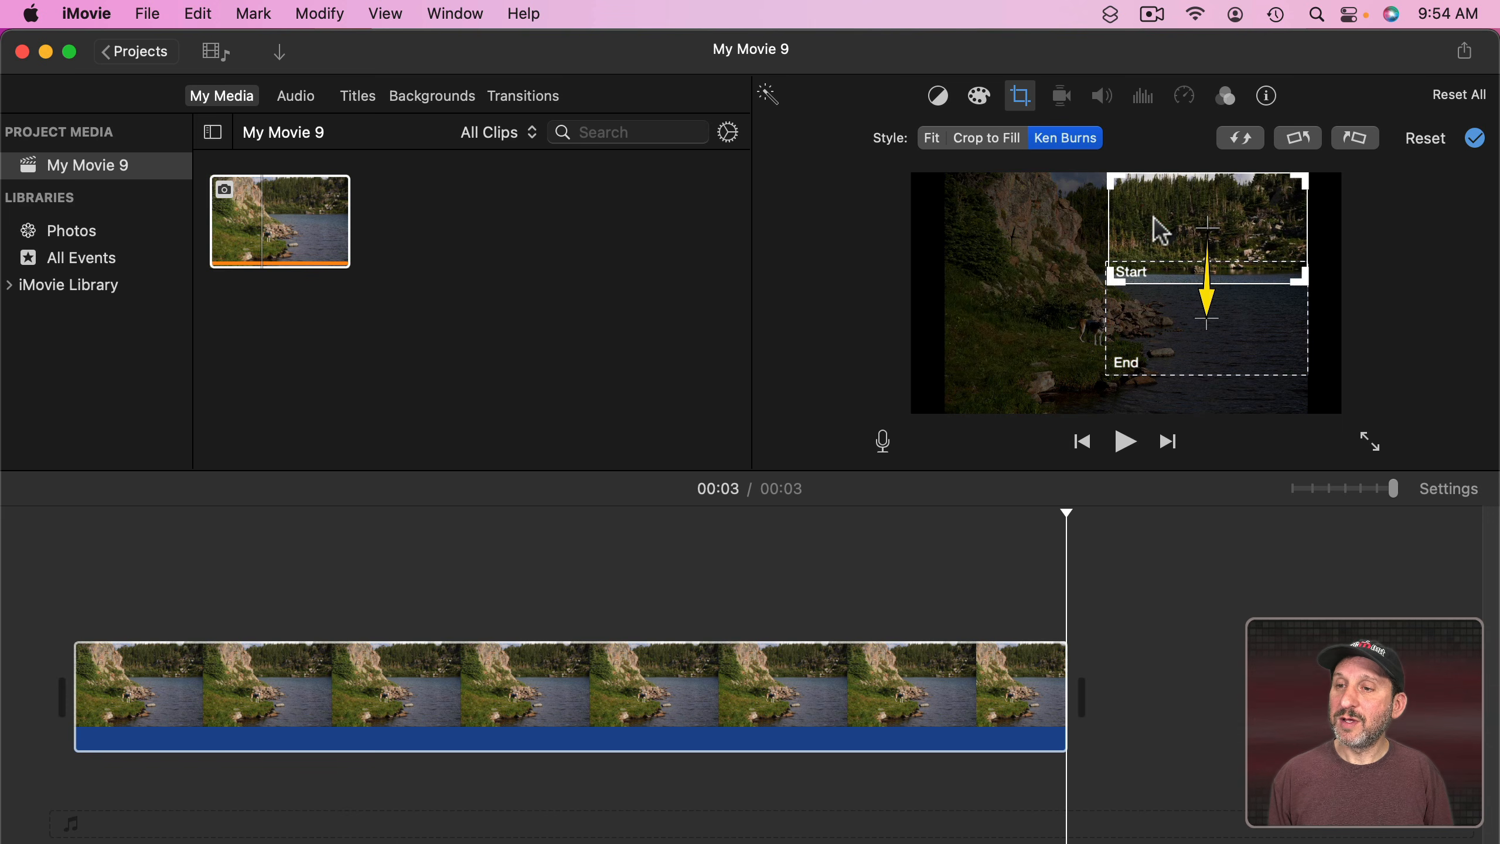
pyautogui.click(1157, 325)
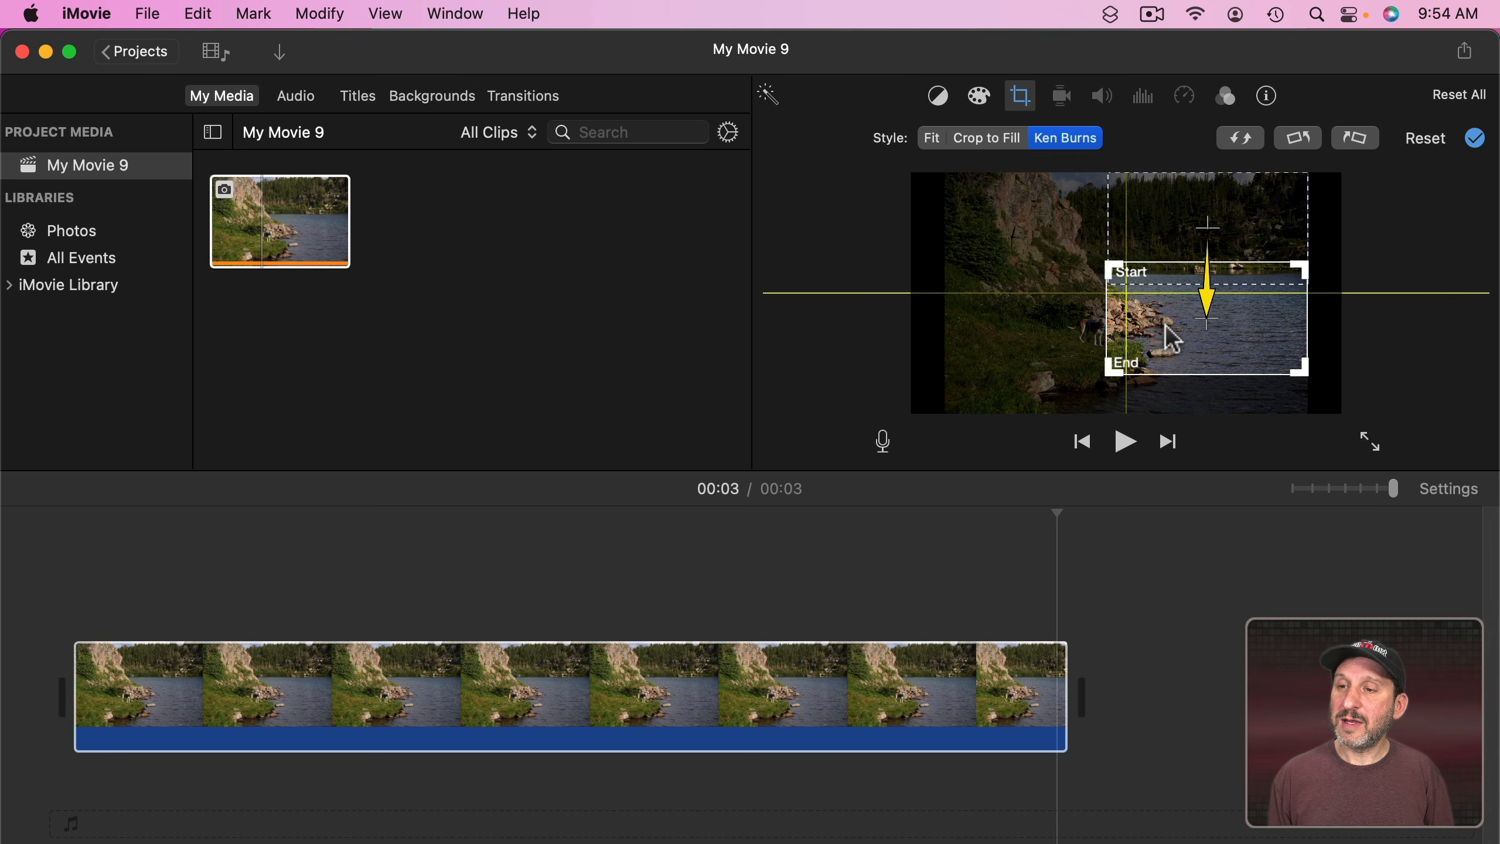
pyautogui.click(1475, 138)
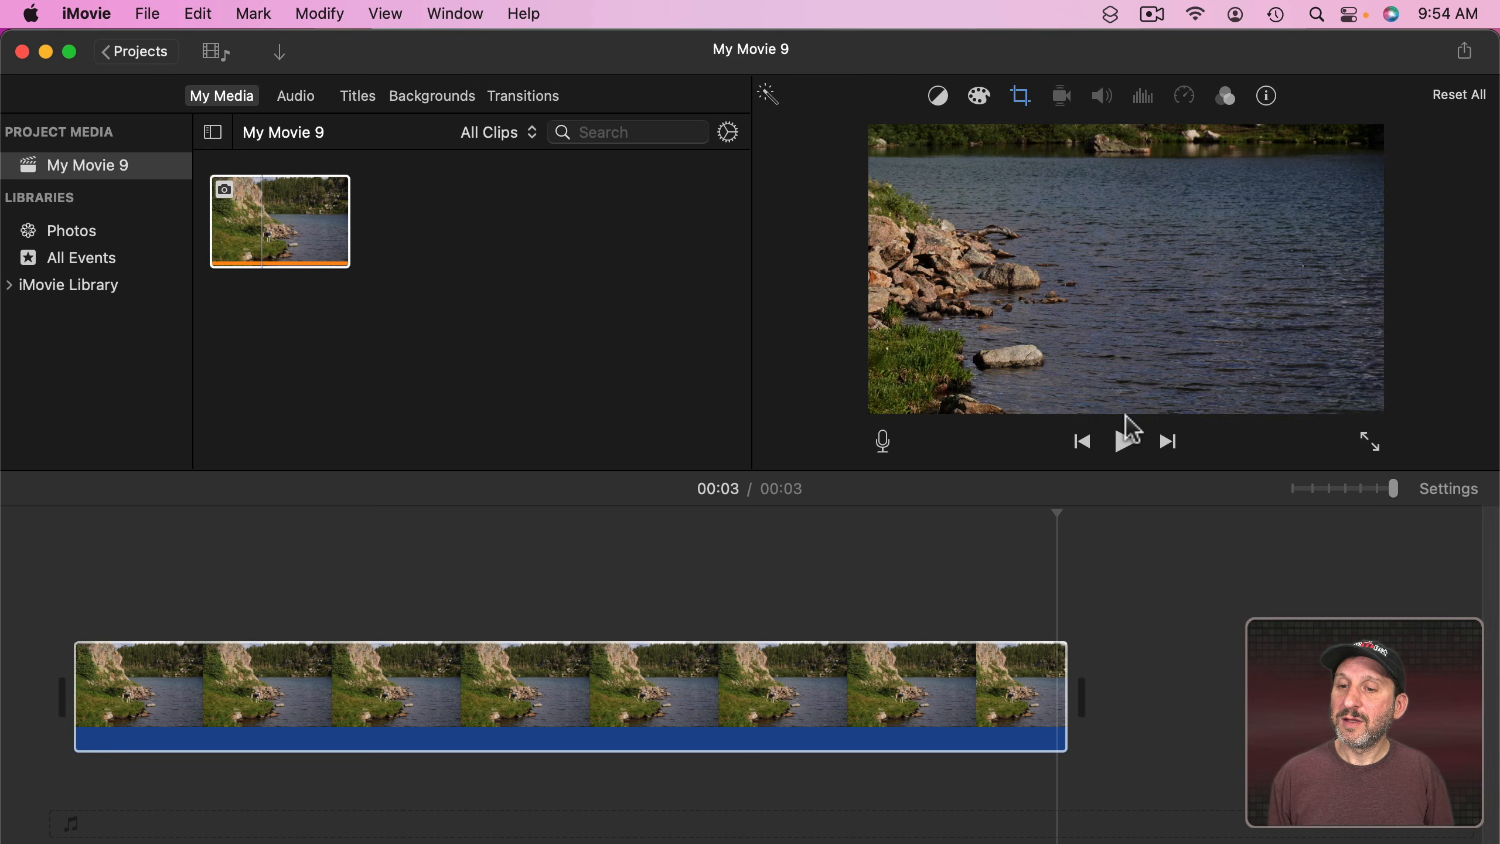
pyautogui.click(1085, 444)
pyautogui.click(1125, 450)
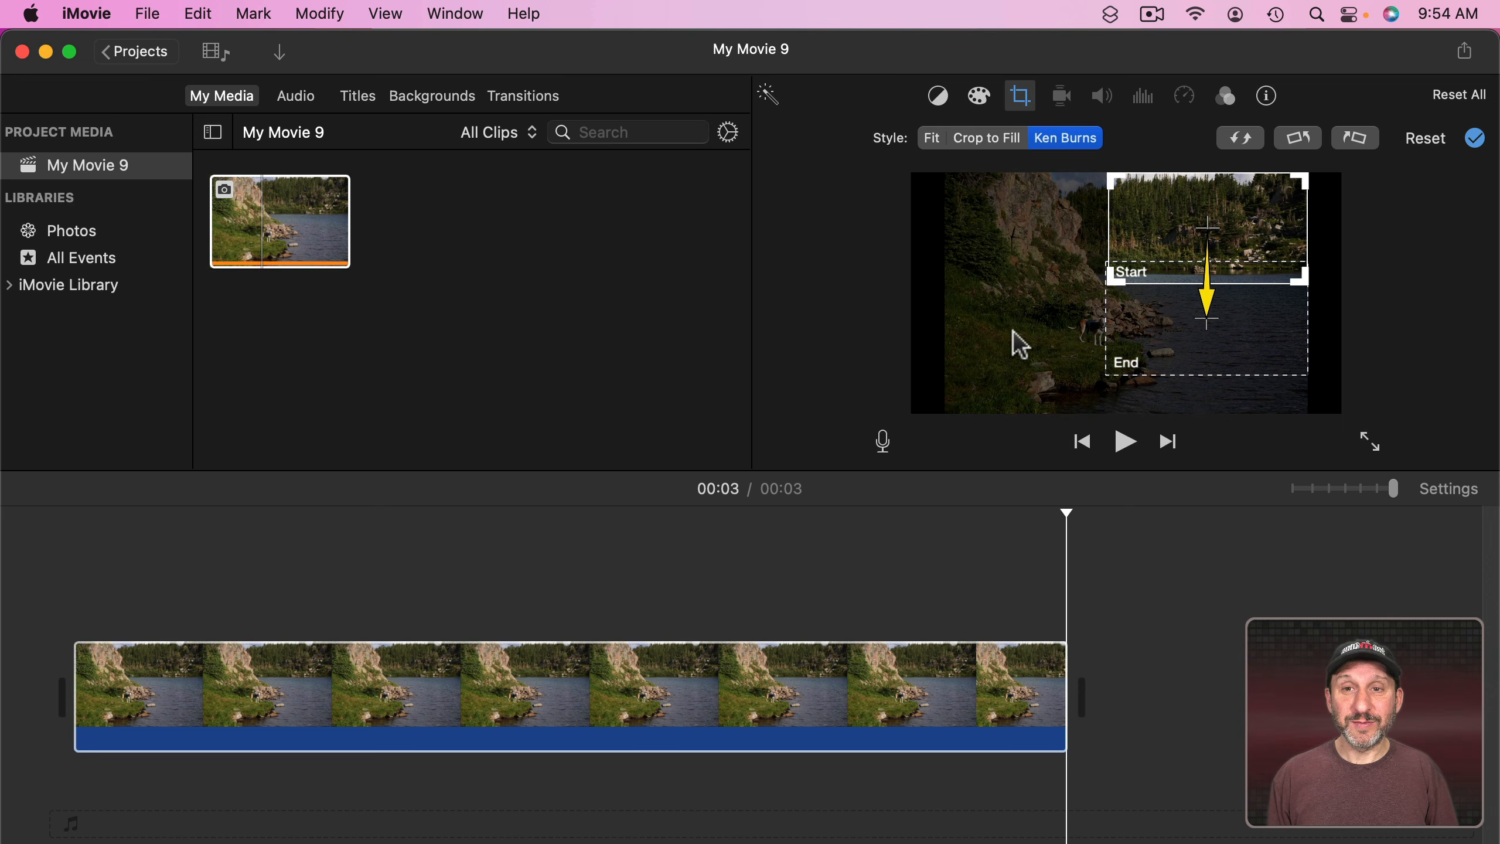
# Step: Select the Start and End frames alternately to compare their positions in the downward pan
pyautogui.click(1129, 319)
pyautogui.click(1143, 219)
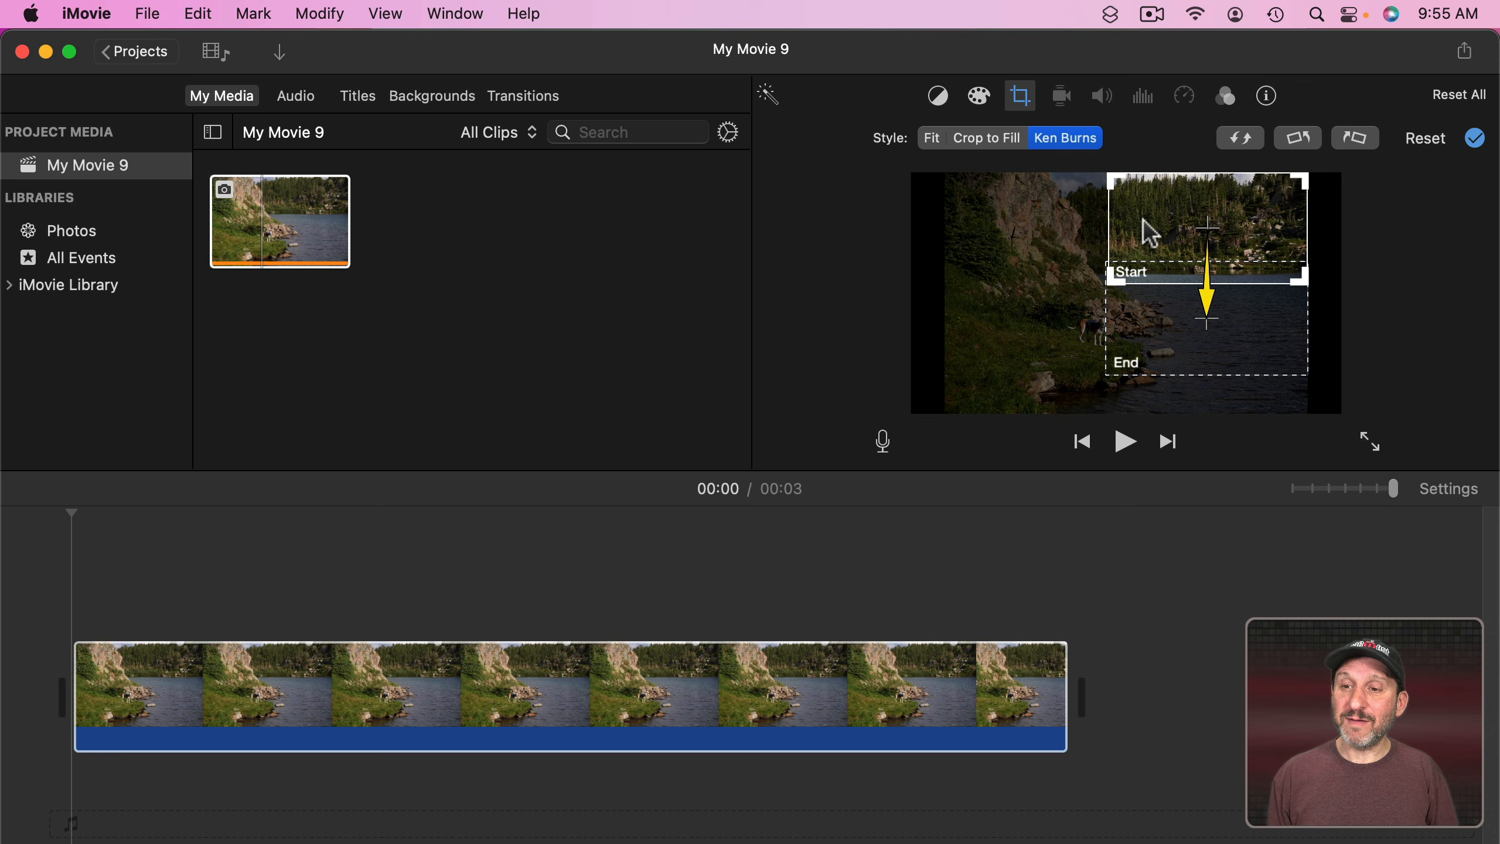
pyautogui.click(1149, 333)
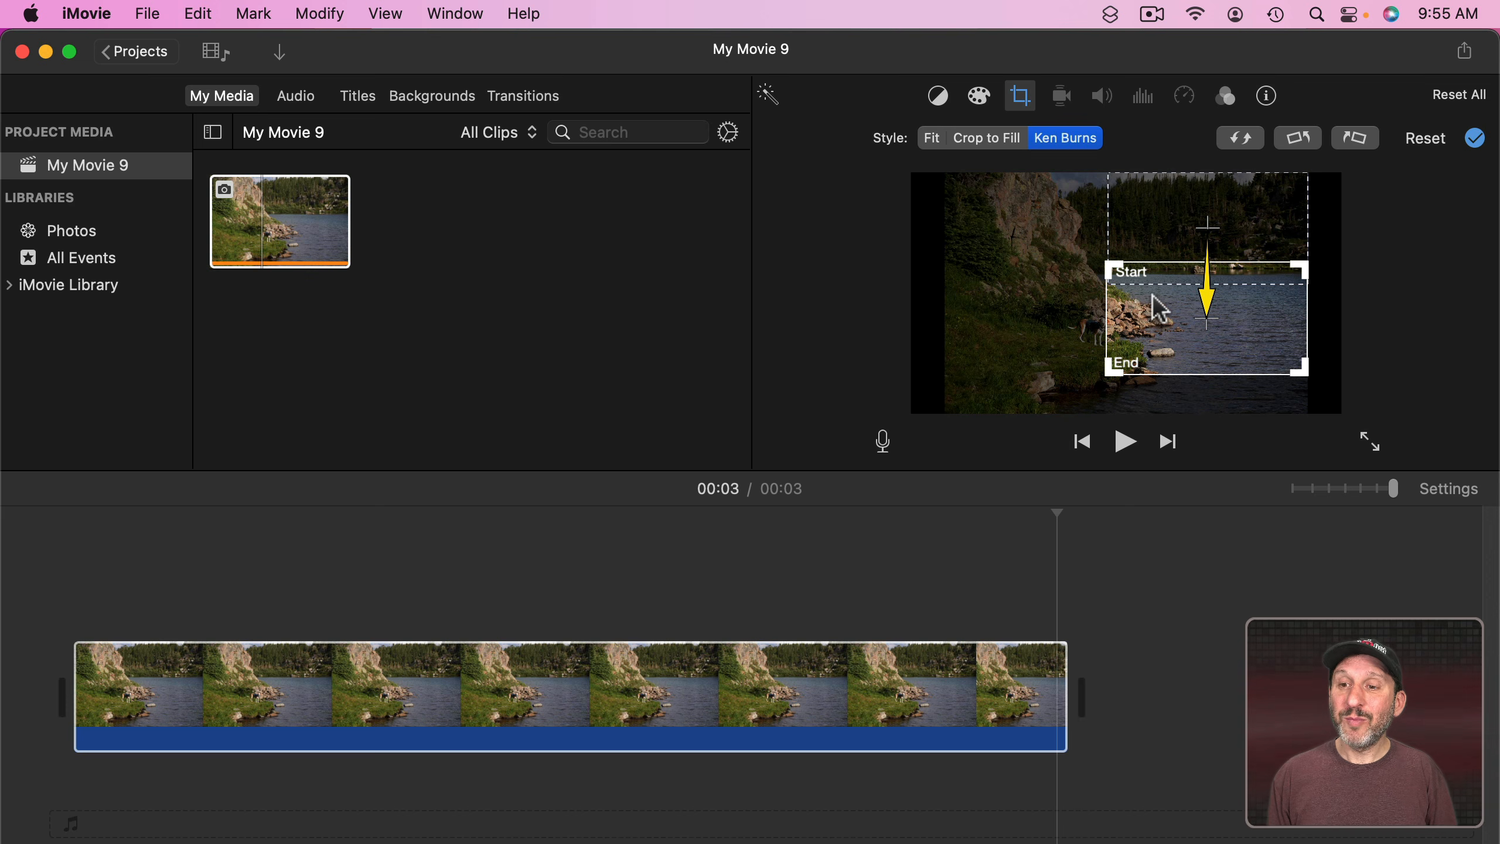
pyautogui.click(1162, 260)
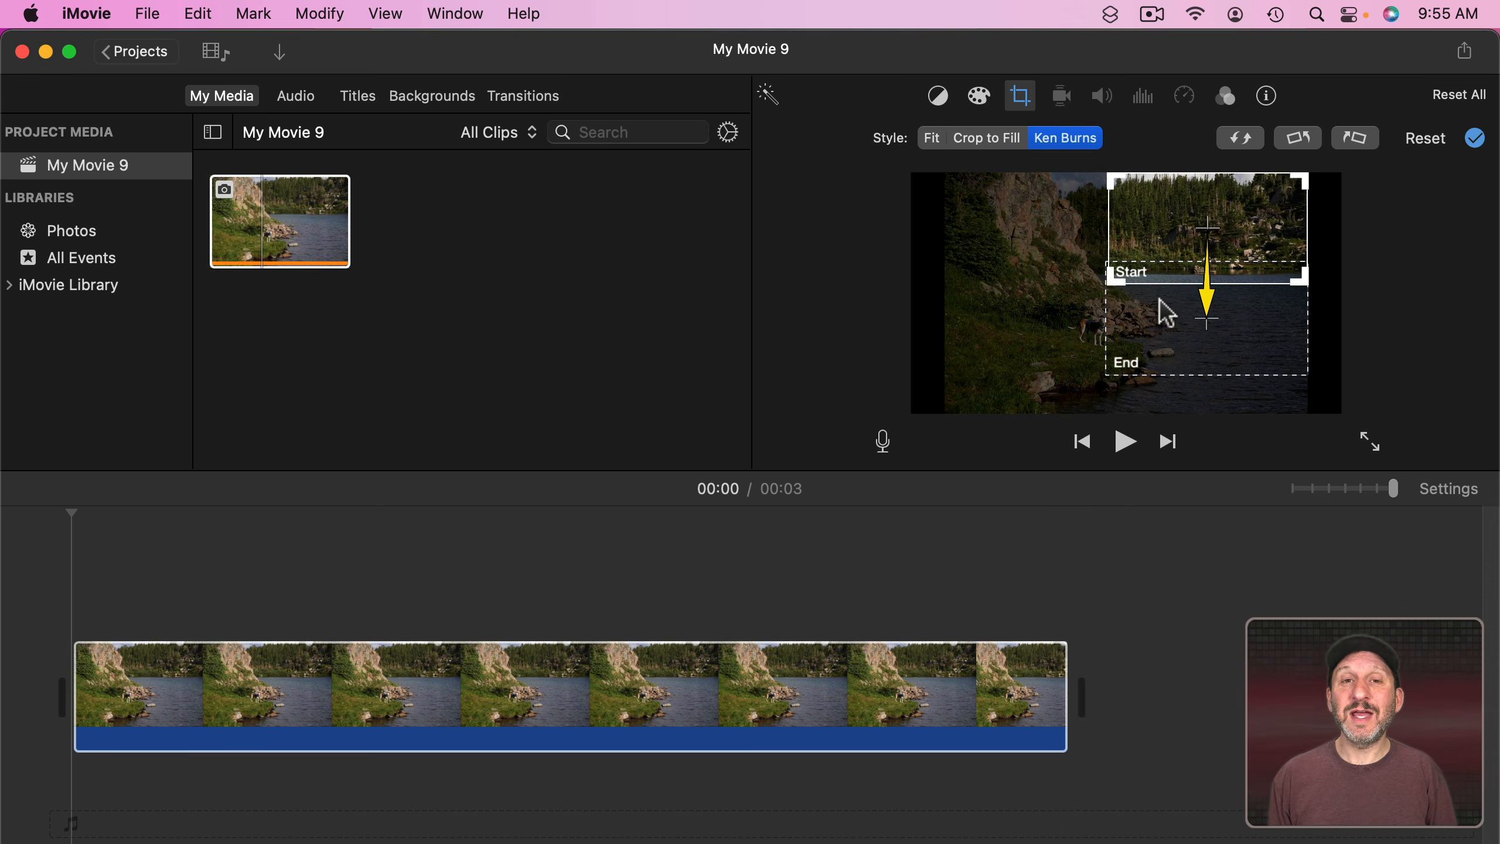
# Step: Copy the photo clip and paste the duplicate after it at the end of the timeline
pyautogui.click(452, 695)
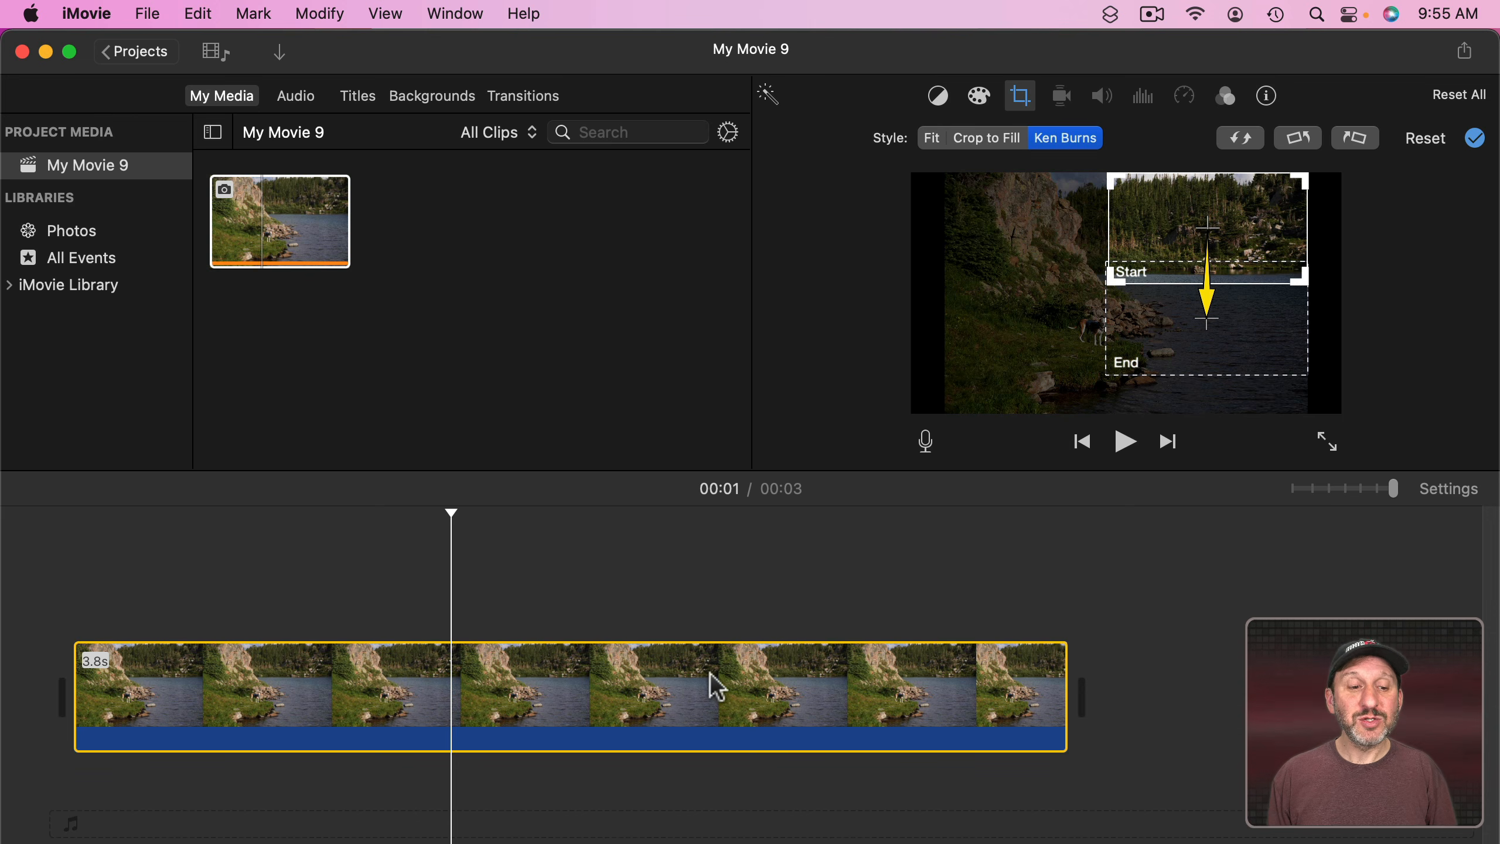
pyautogui.click(200, 14)
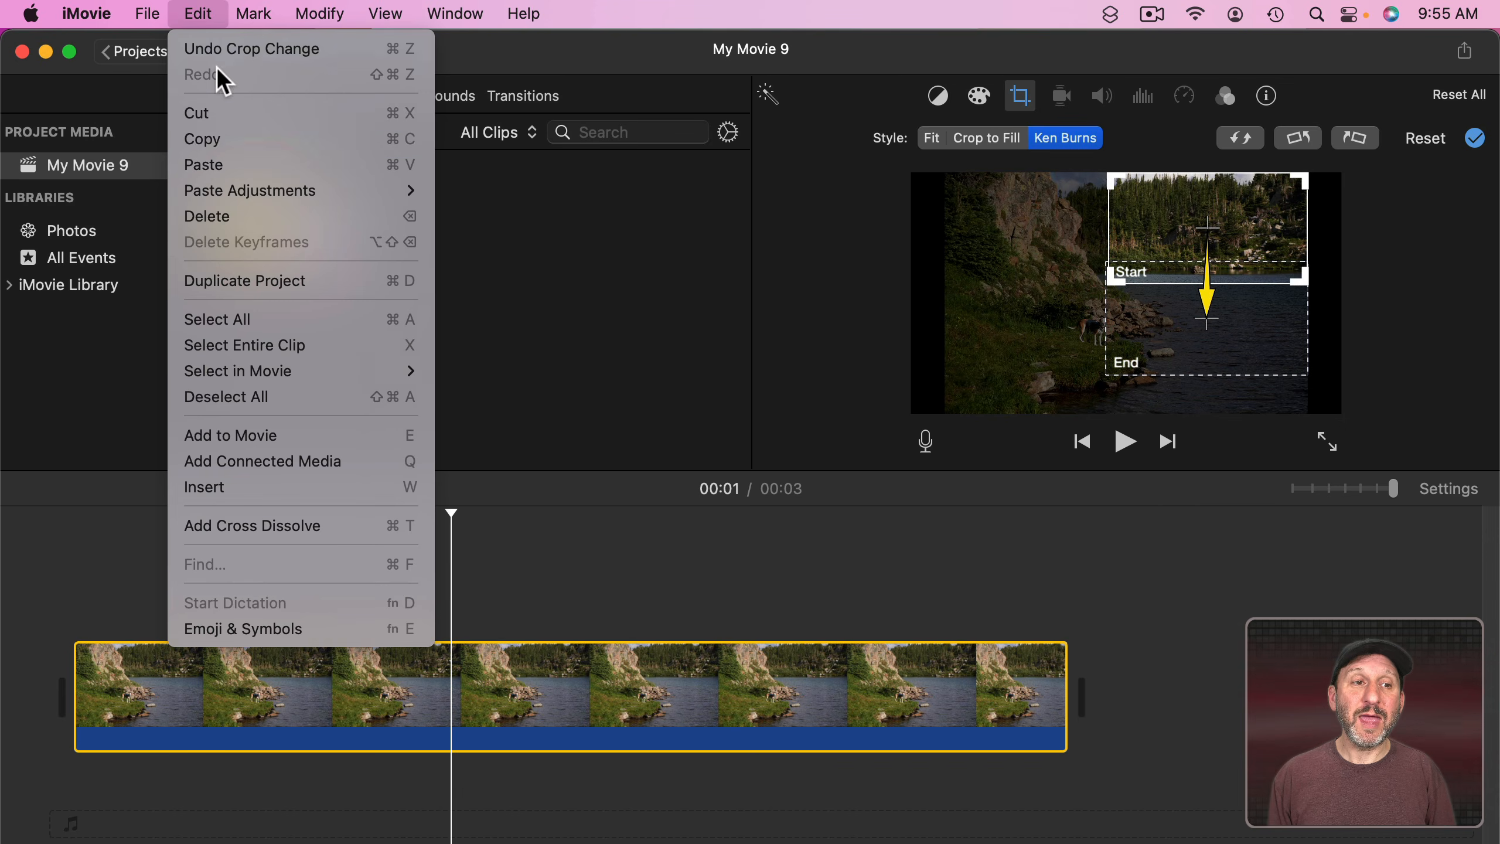
pyautogui.click(211, 137)
pyautogui.click(1101, 583)
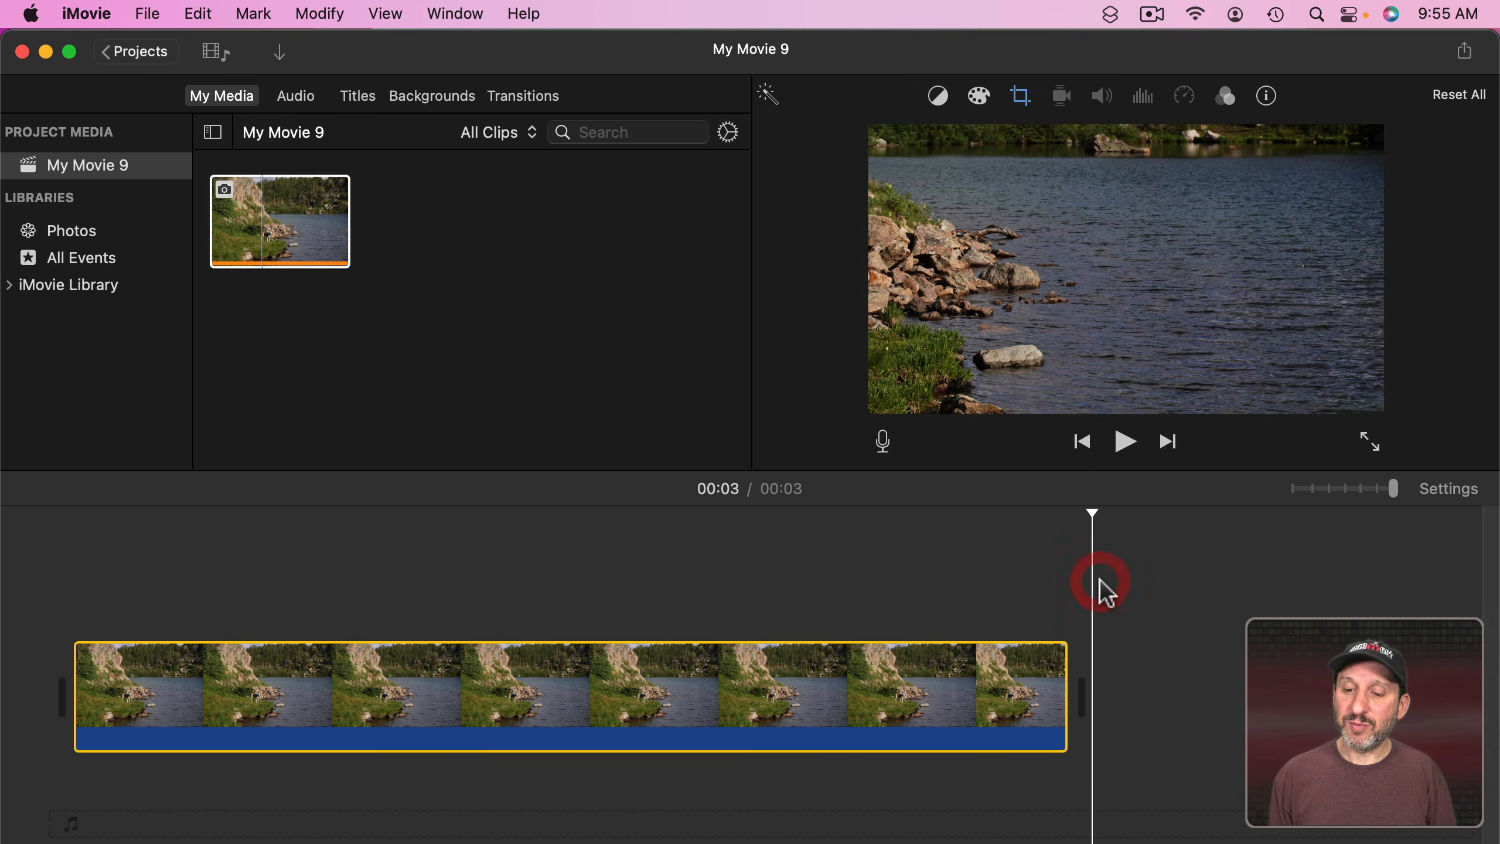
pyautogui.click(199, 13)
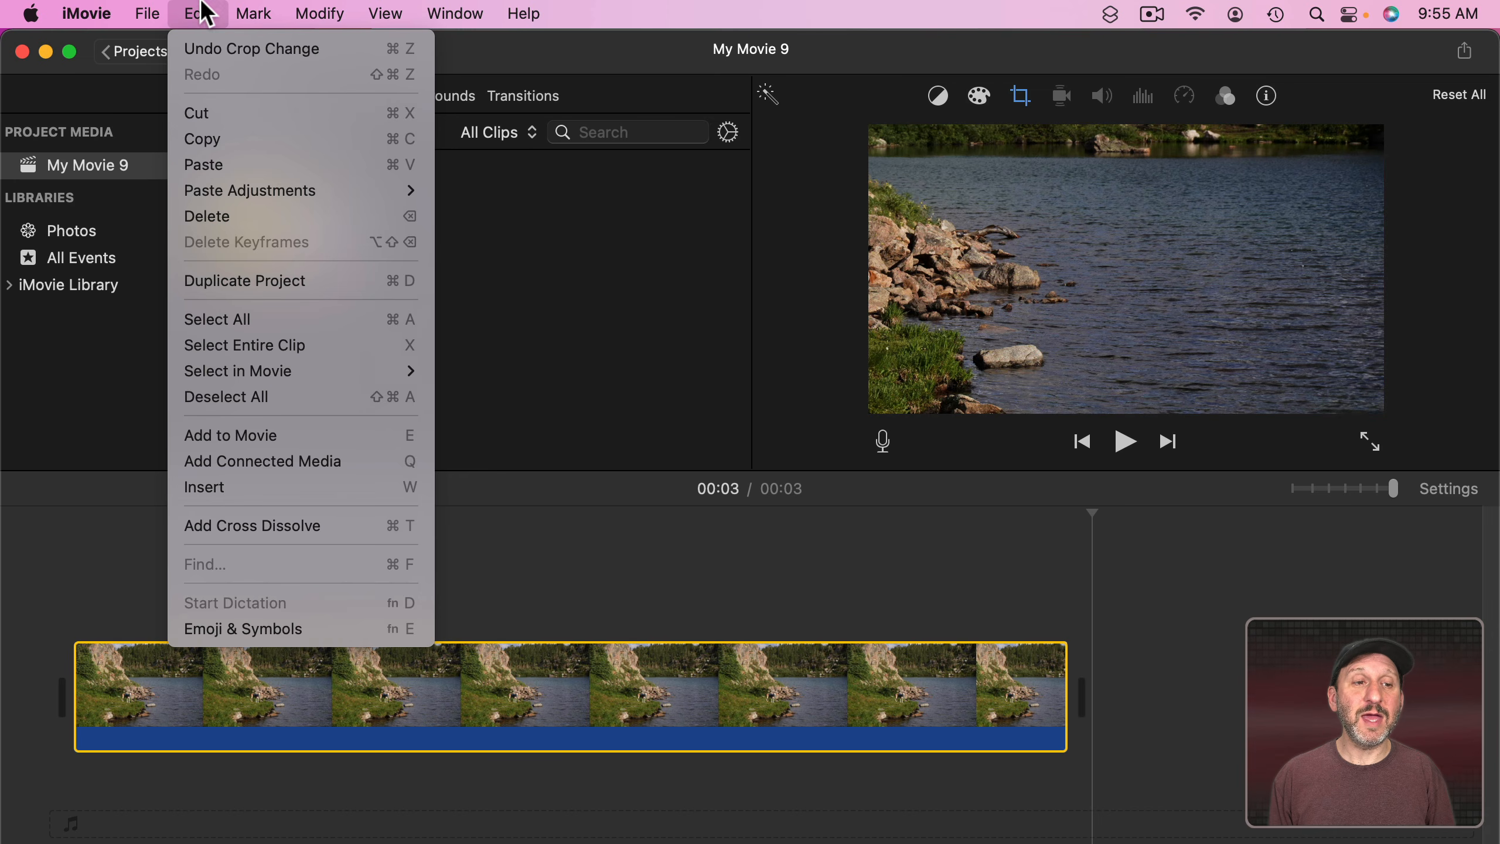
pyautogui.click(232, 166)
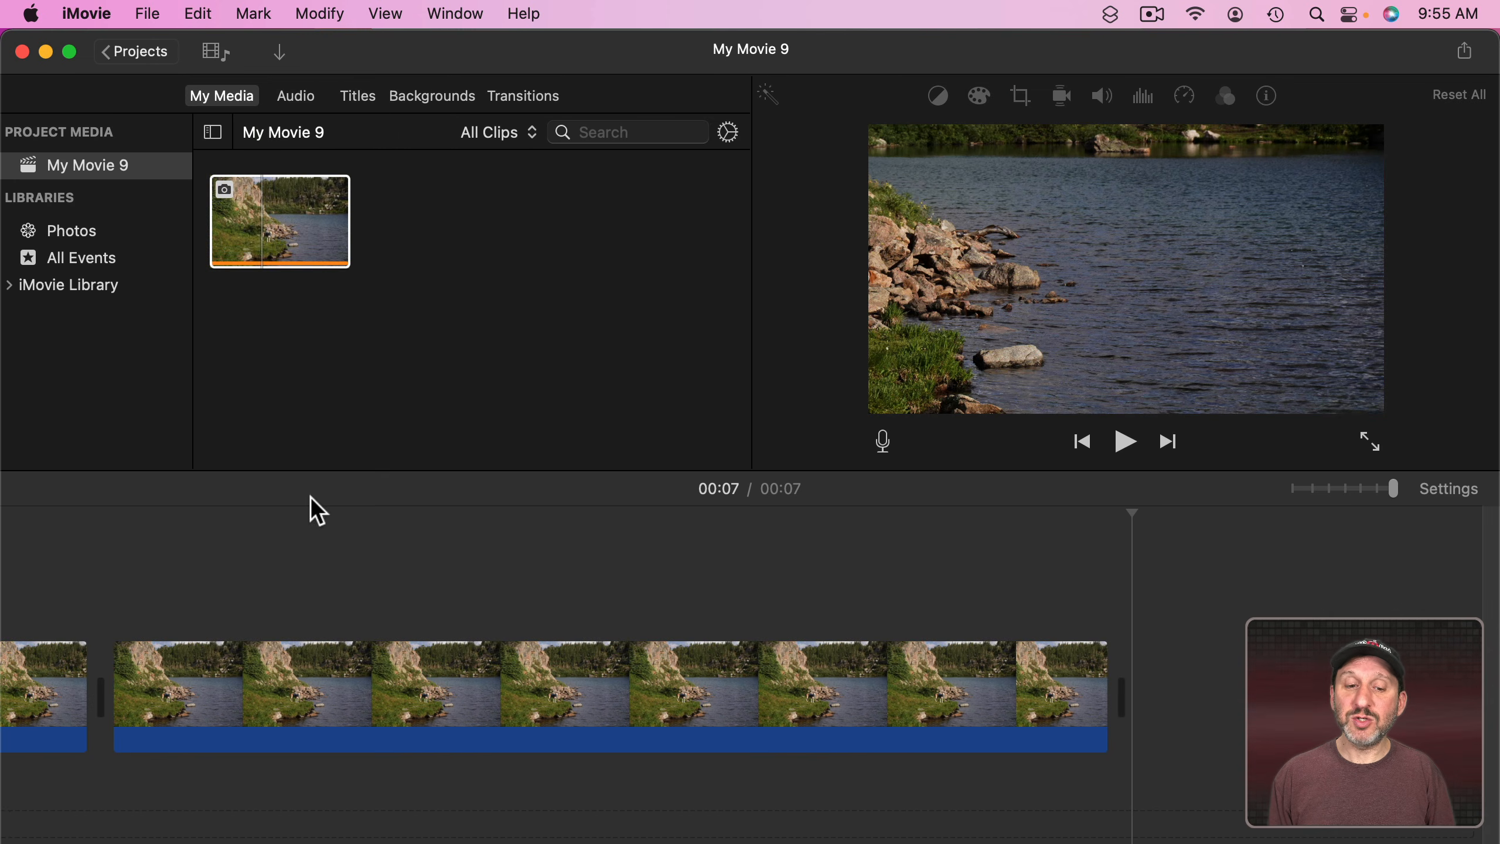
# Step: Swap the Start and End frames of the second clip so it pans upward, and apply the change
pyautogui.click(1348, 488)
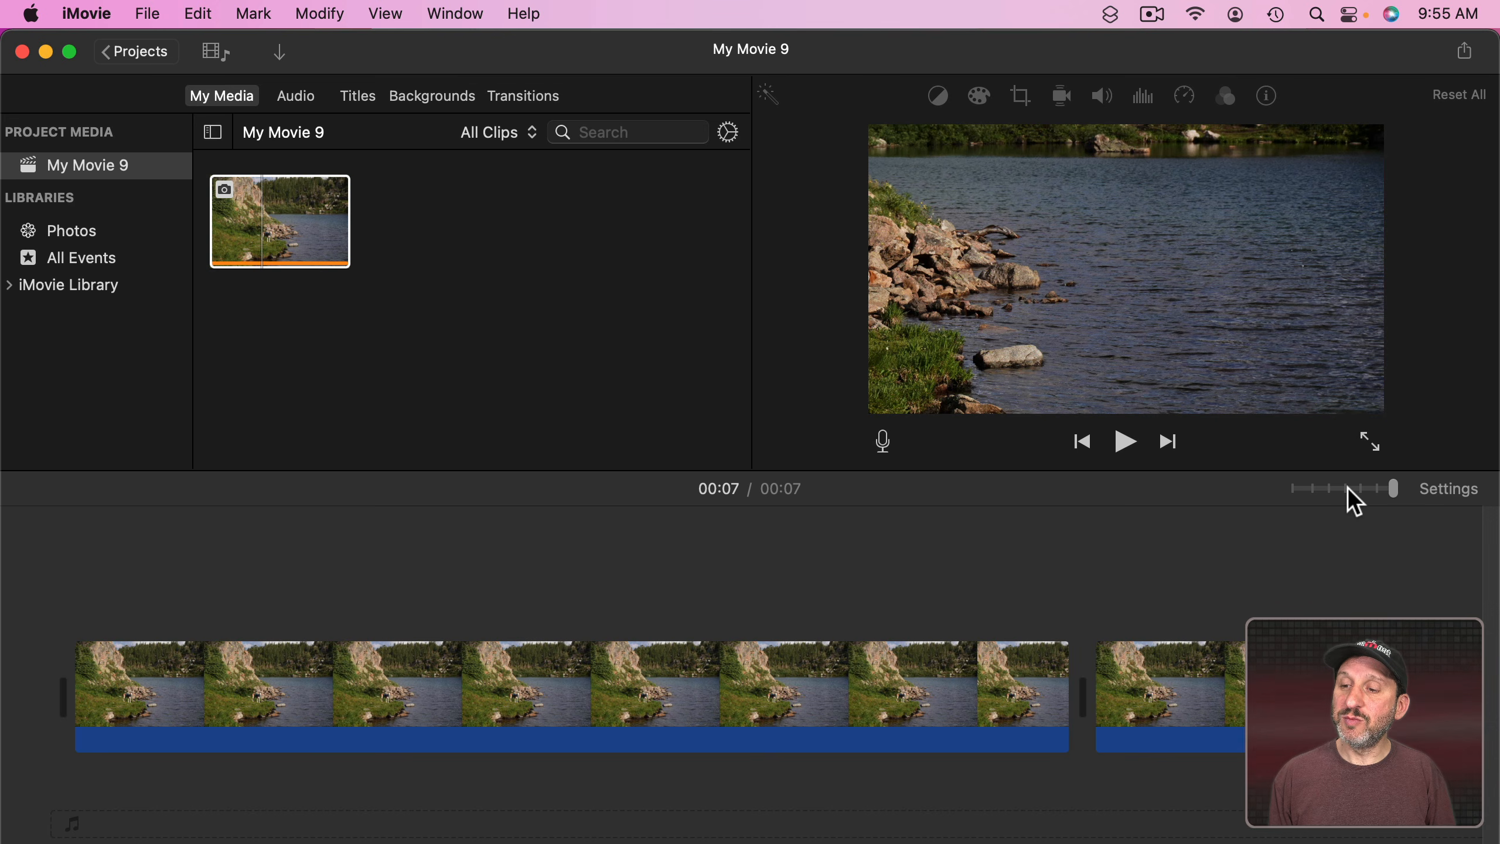
pyautogui.click(1347, 487)
pyautogui.moveTo(1348, 490); pyautogui.dragTo(1362, 491)
pyautogui.click(167, 697)
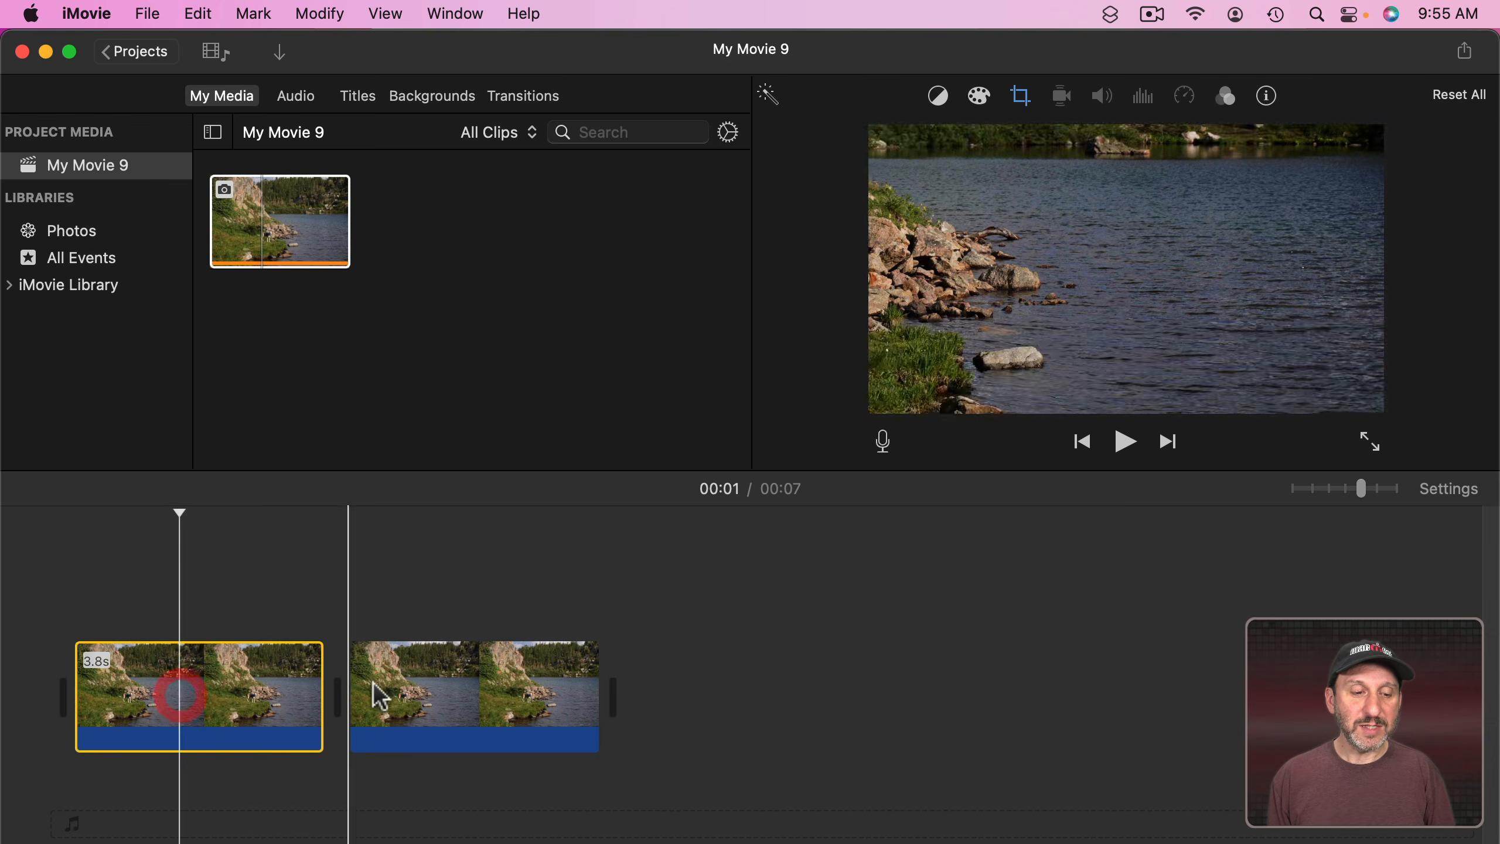
pyautogui.click(493, 687)
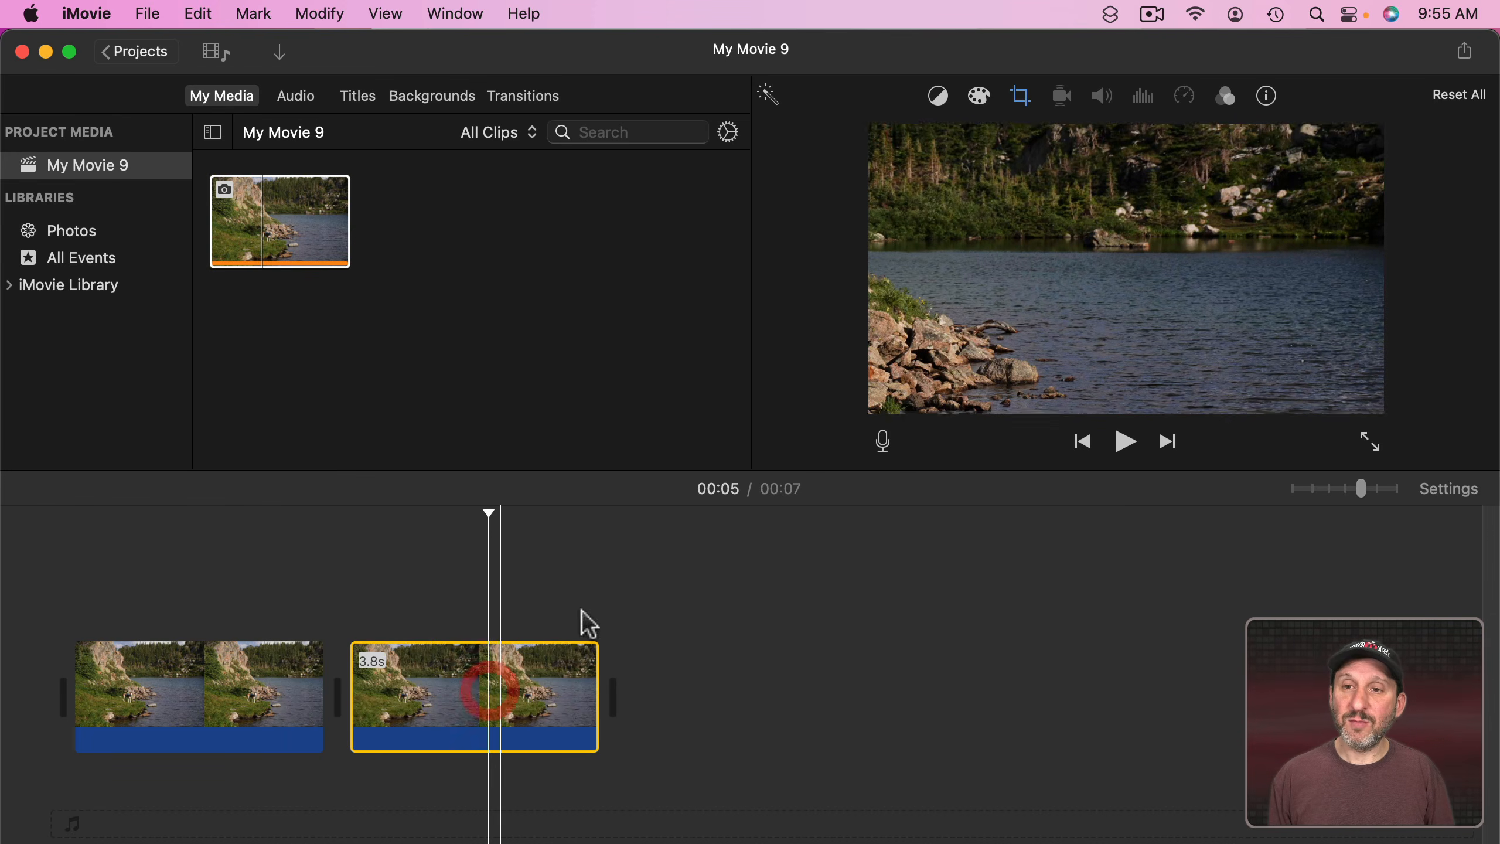
pyautogui.click(1020, 102)
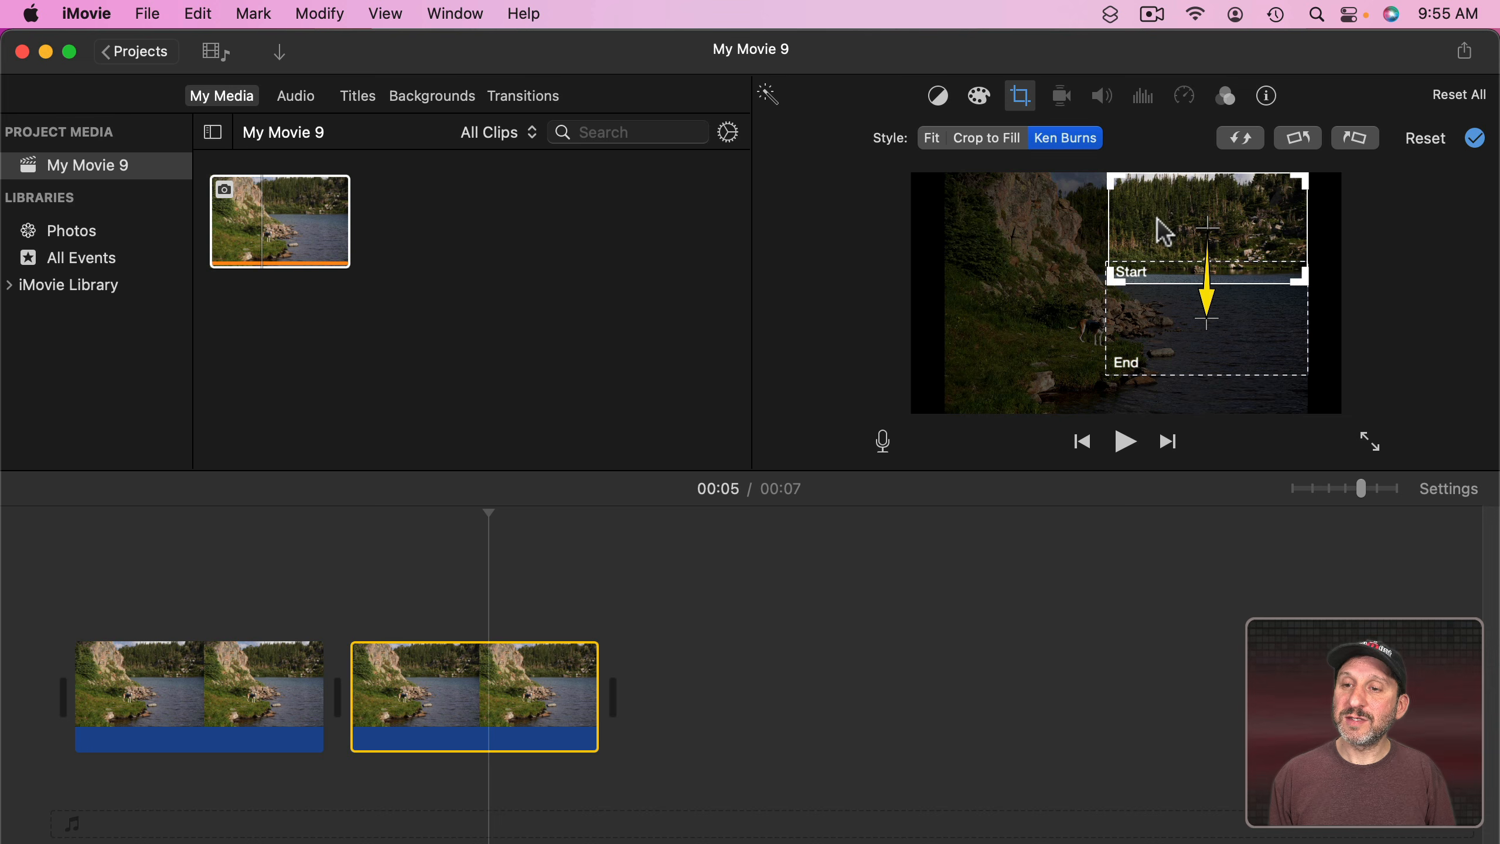
pyautogui.click(1240, 141)
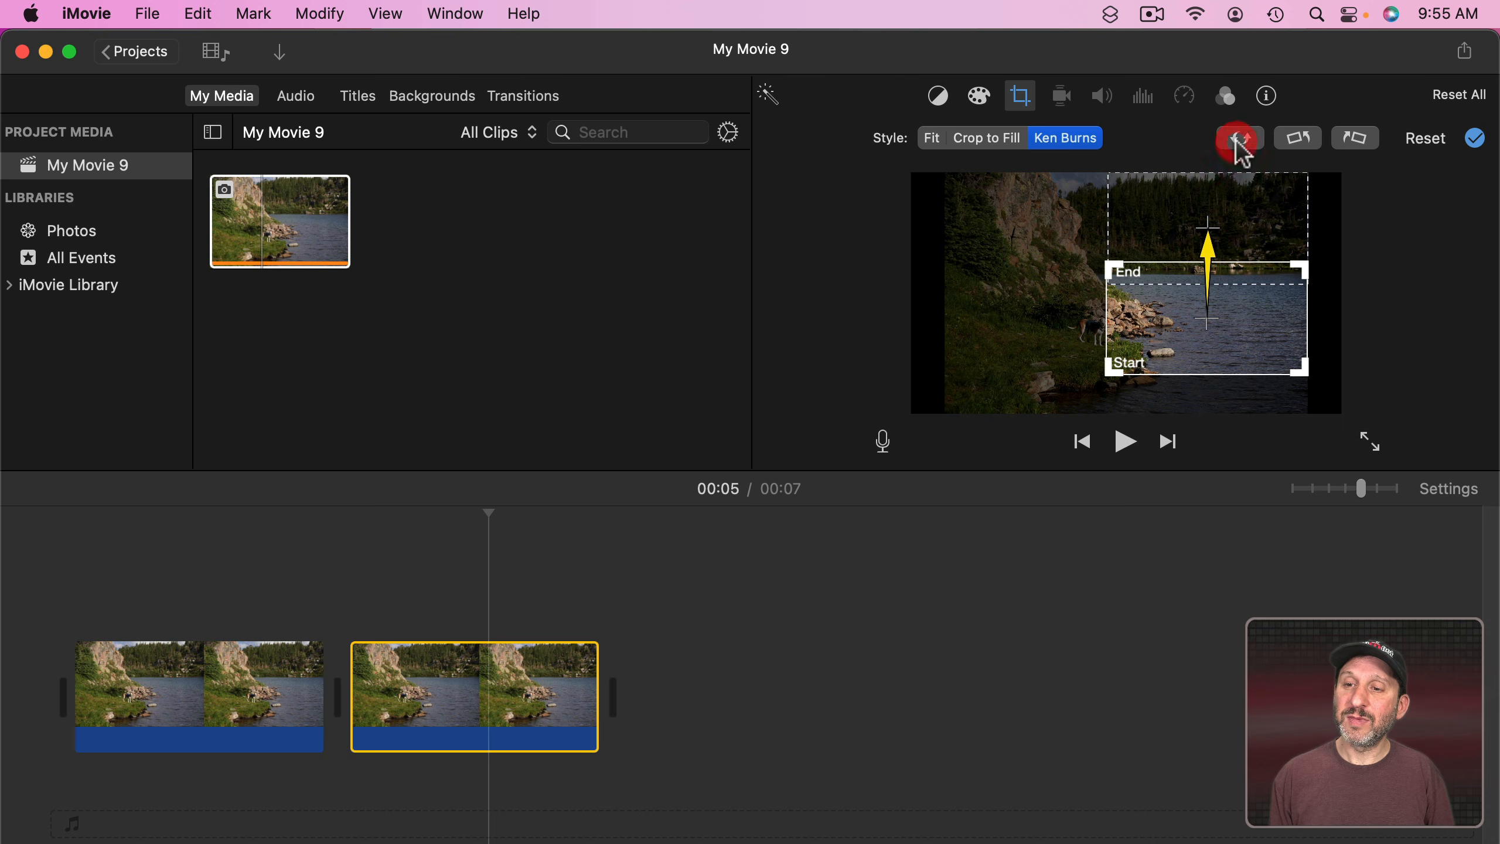
pyautogui.click(1476, 139)
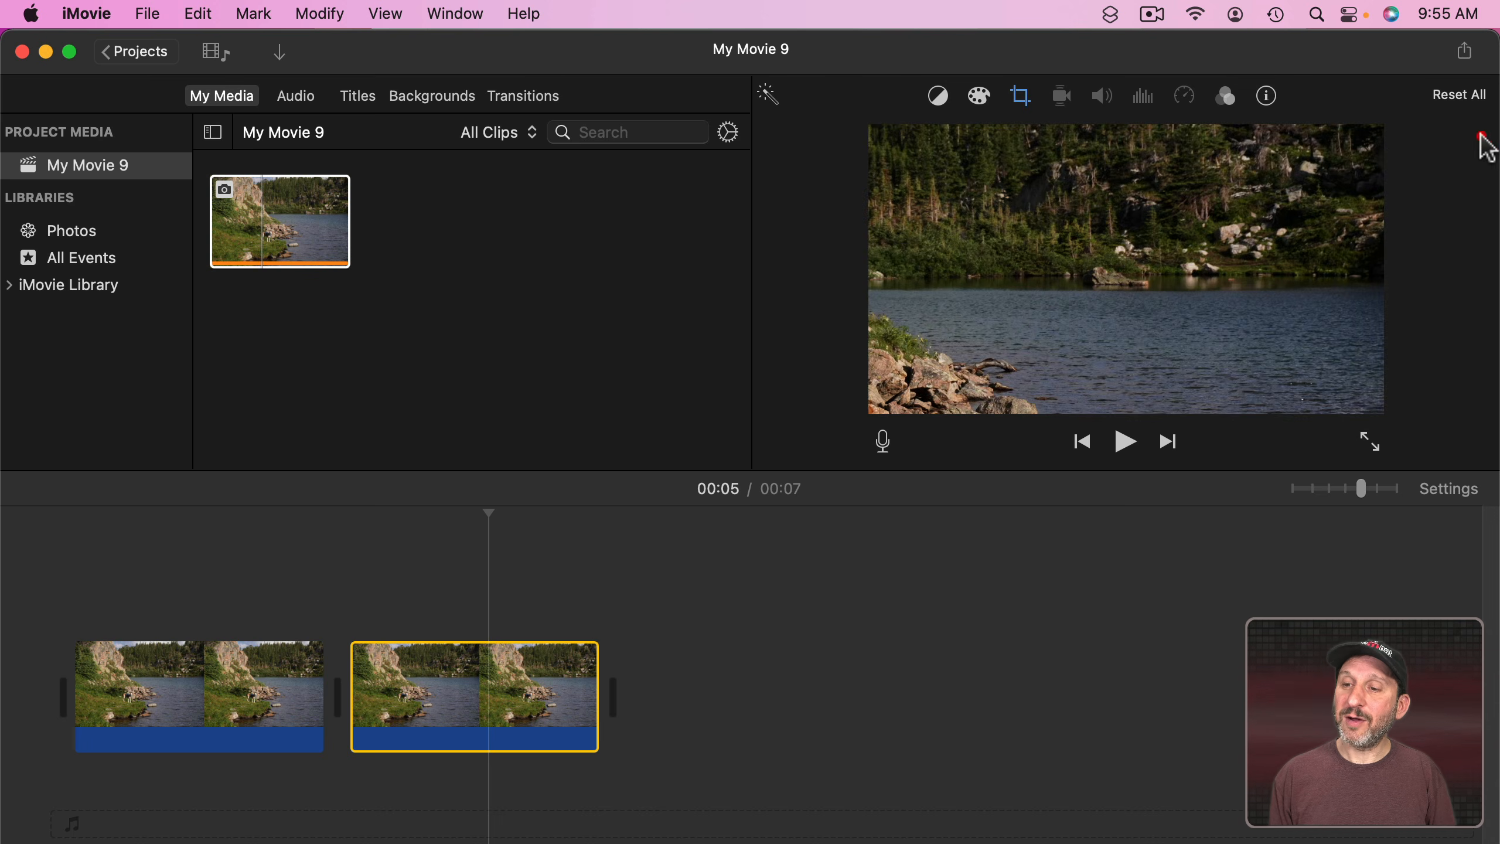
# Step: Play both clips from the beginning of the movie to check the downward and upward pans in sequence
pyautogui.click(1083, 444)
pyautogui.click(1086, 453)
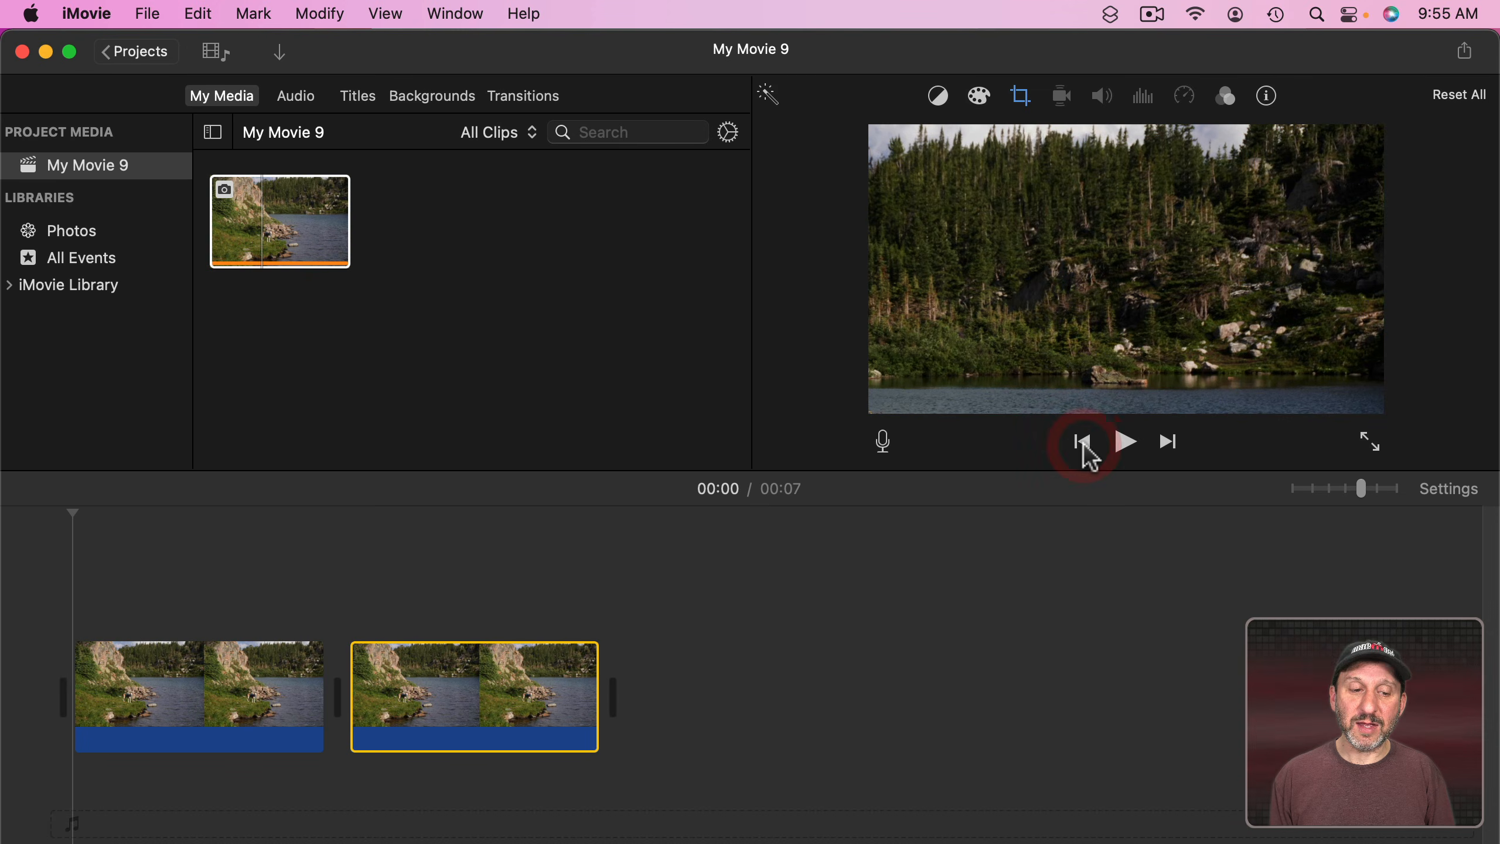
pyautogui.click(1122, 445)
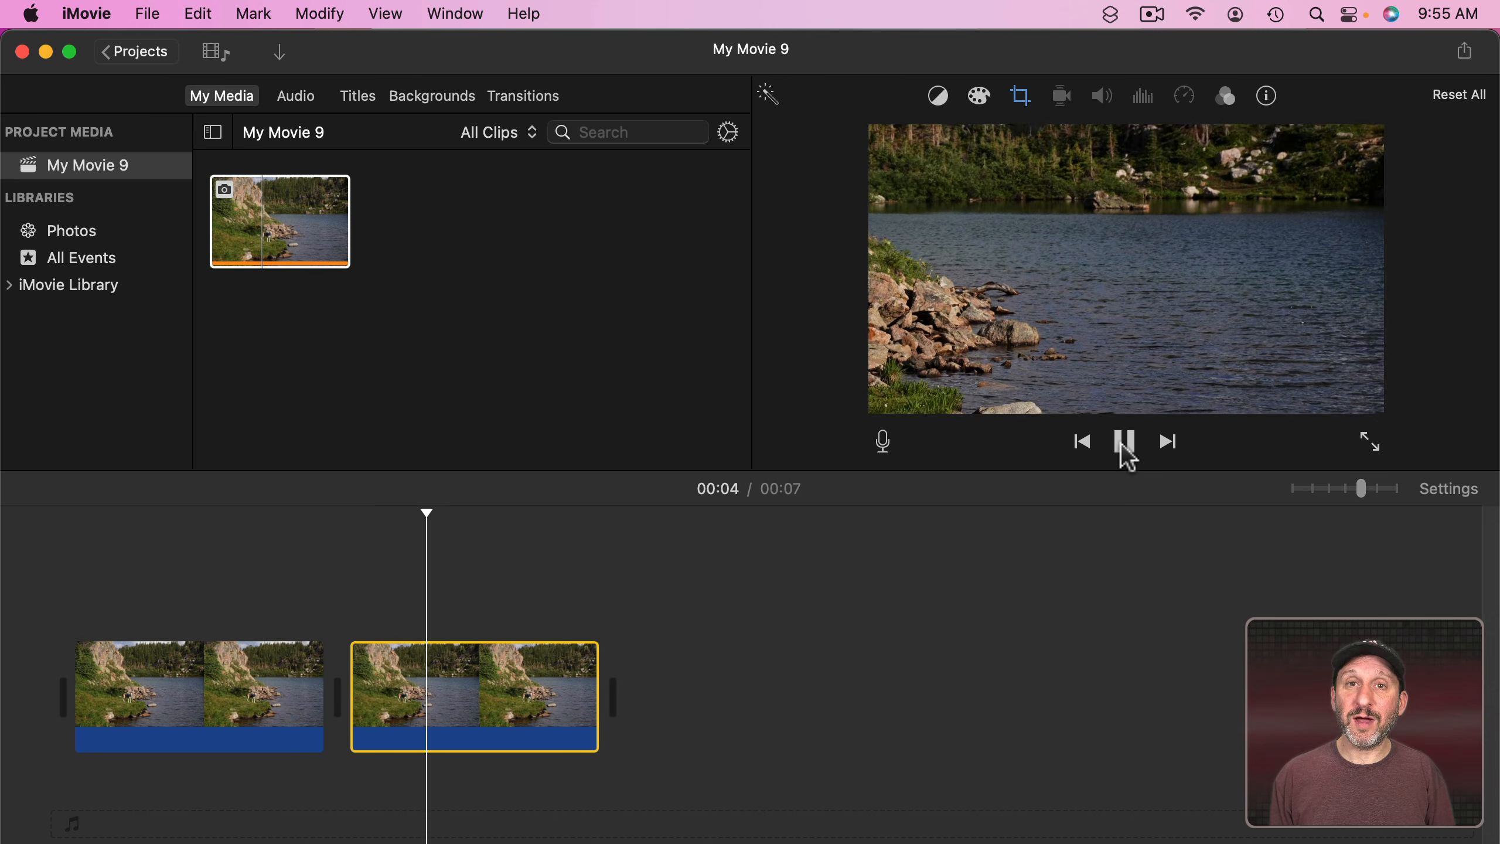
pyautogui.click(1125, 452)
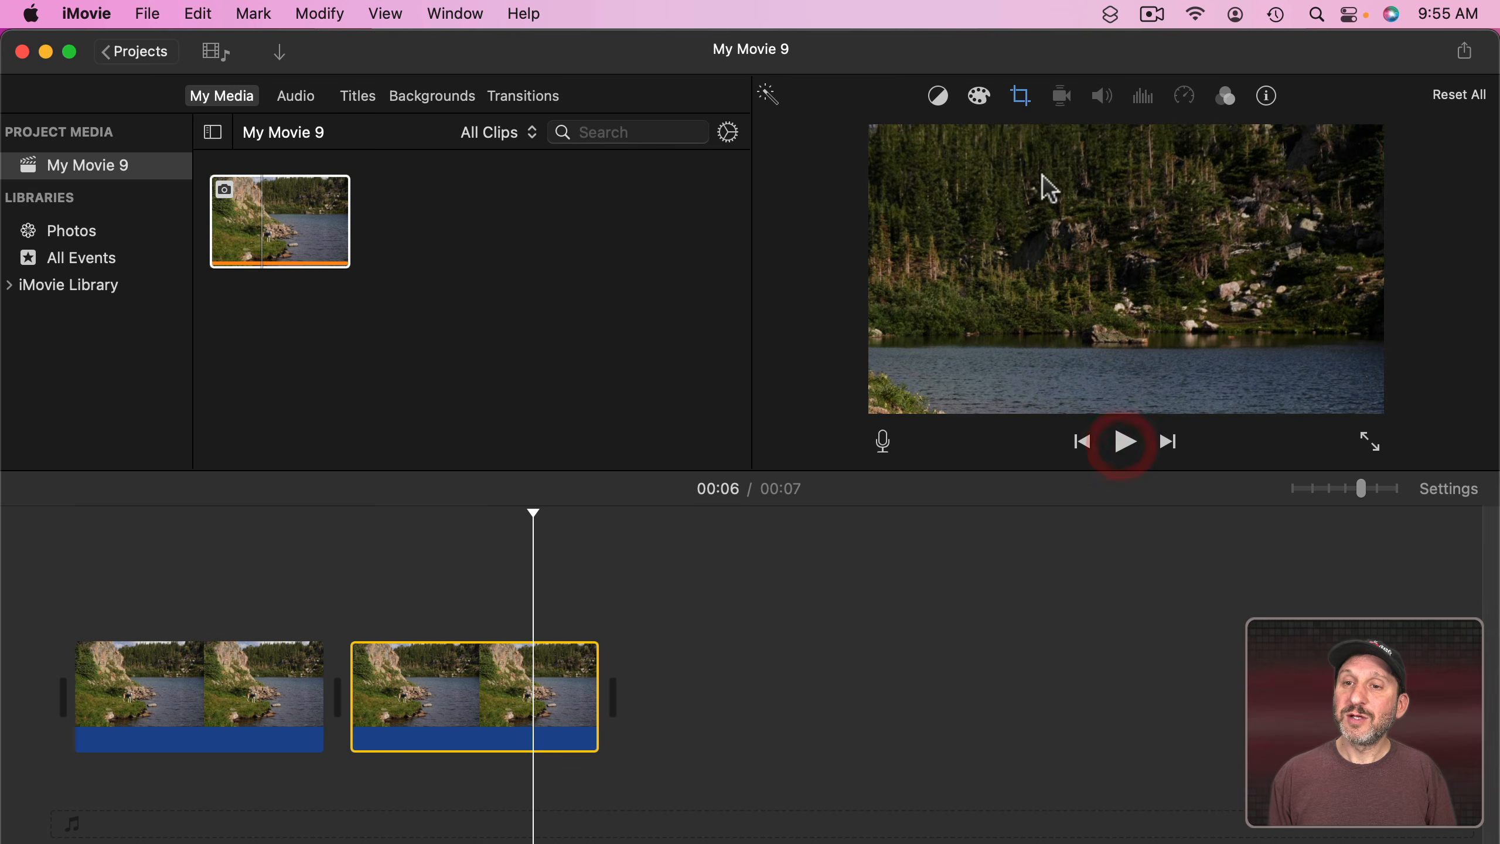
# Step: Move the second clip's End frame to the photo's left edge, level with the Start frame, apply it, and play the sideways pan
pyautogui.click(1027, 101)
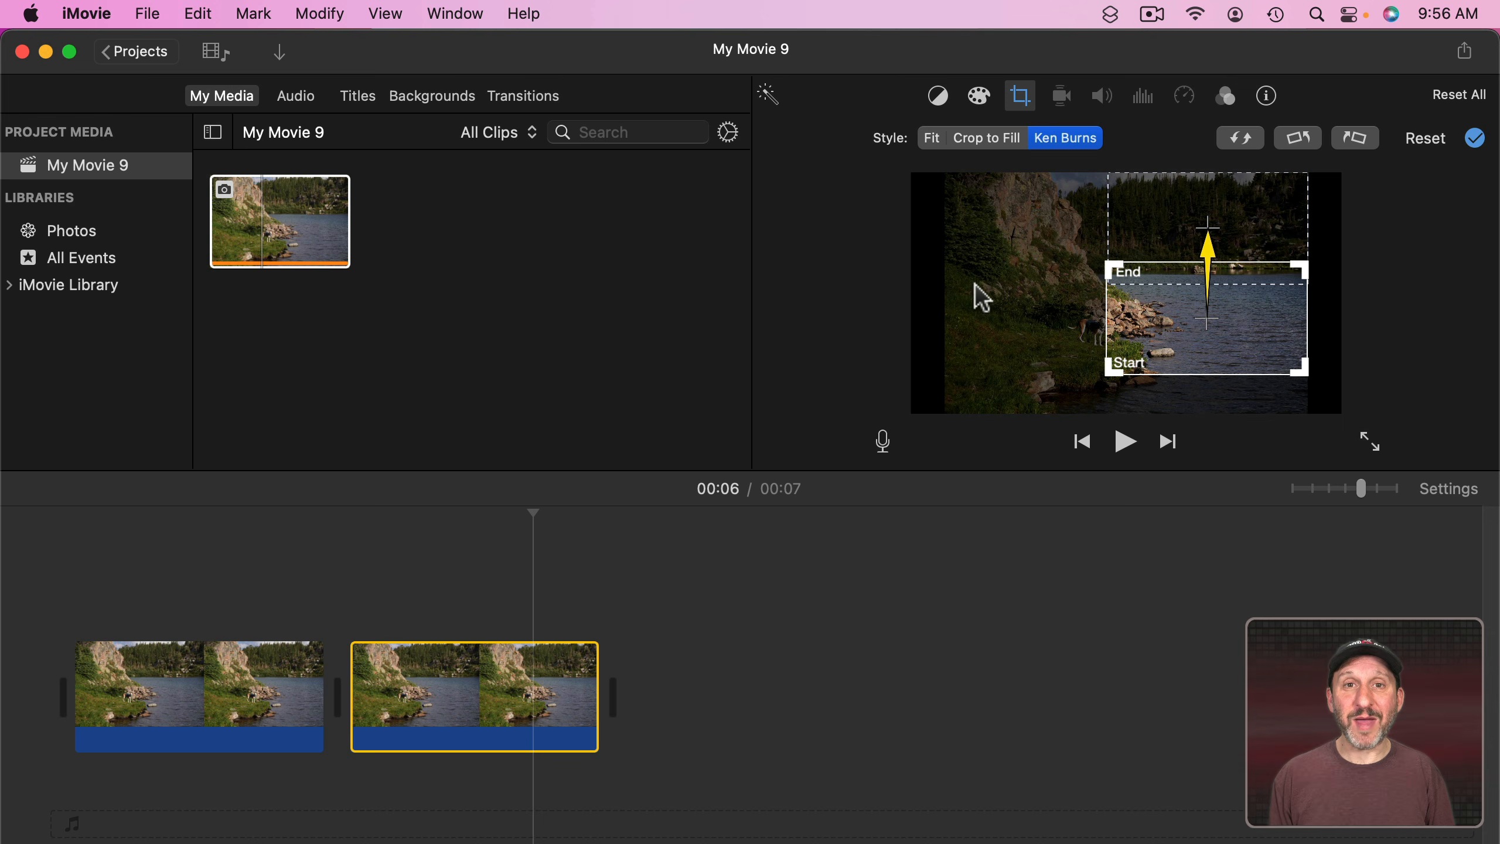
pyautogui.click(1173, 225)
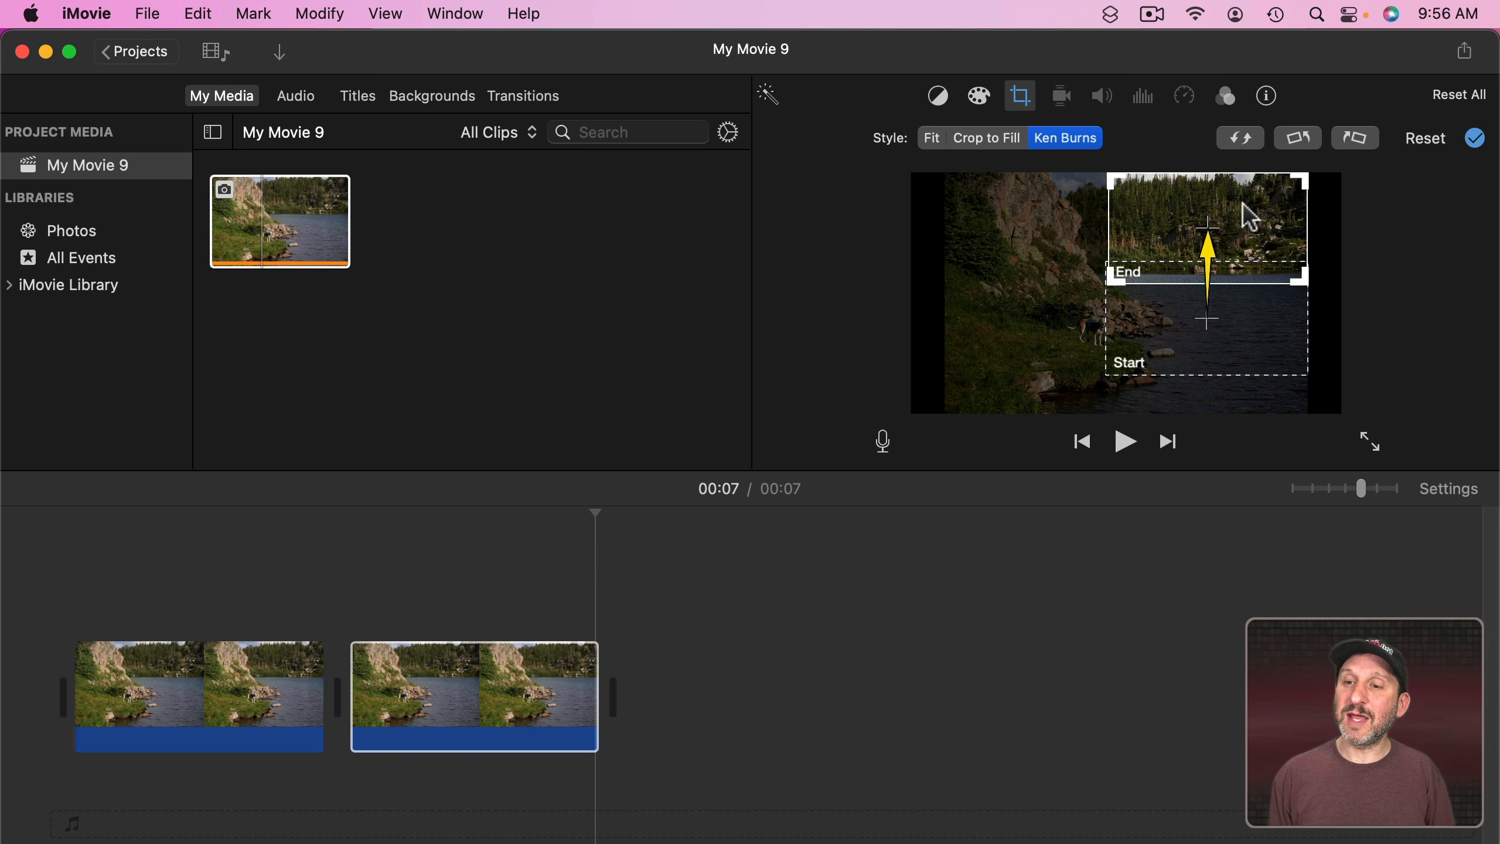
pyautogui.moveTo(1242, 203); pyautogui.dragTo(1082, 295)
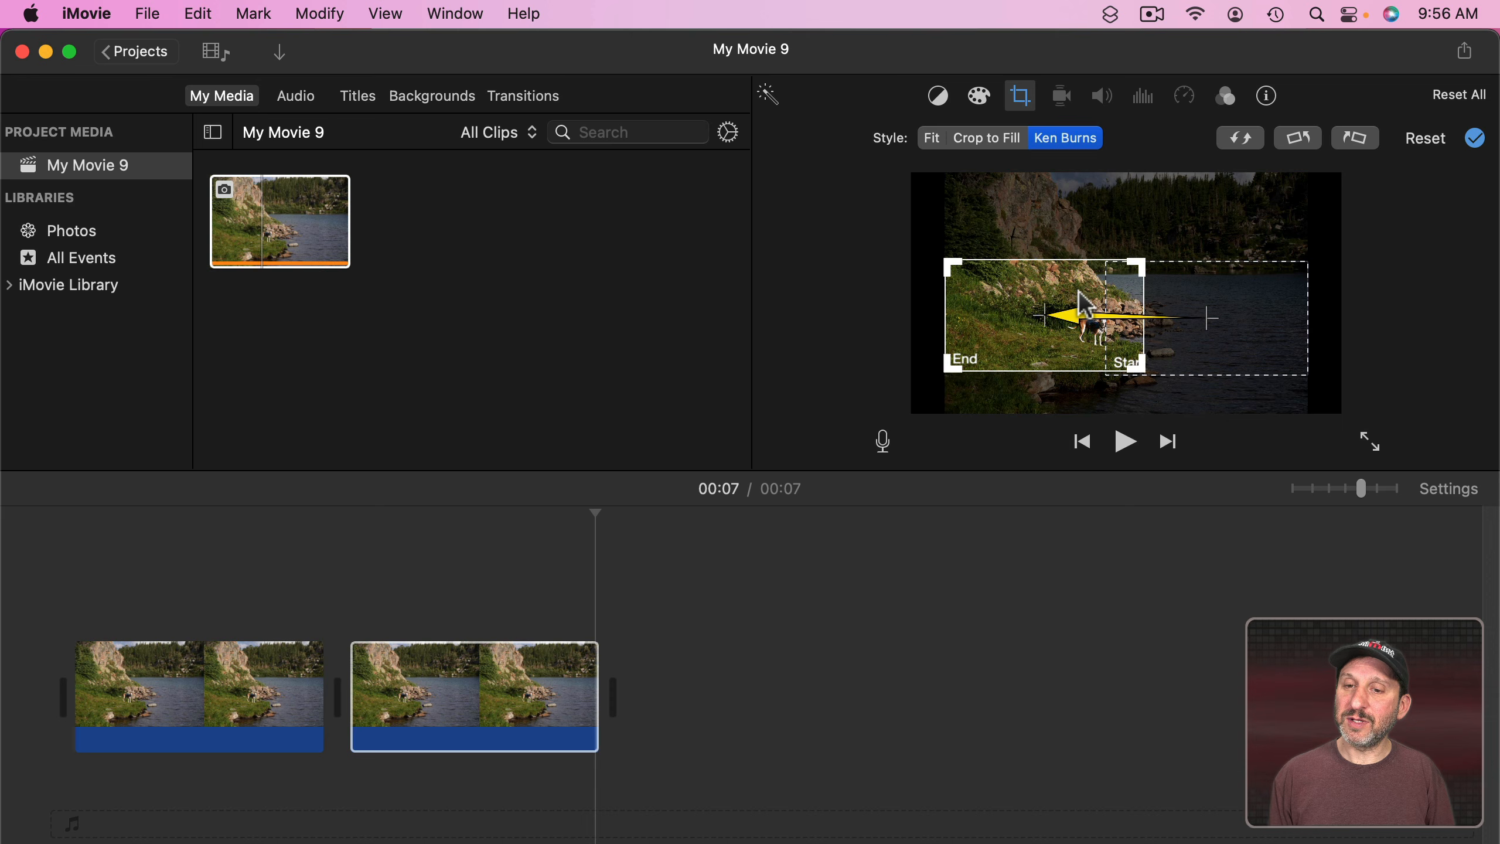
pyautogui.click(1475, 142)
pyautogui.click(1125, 442)
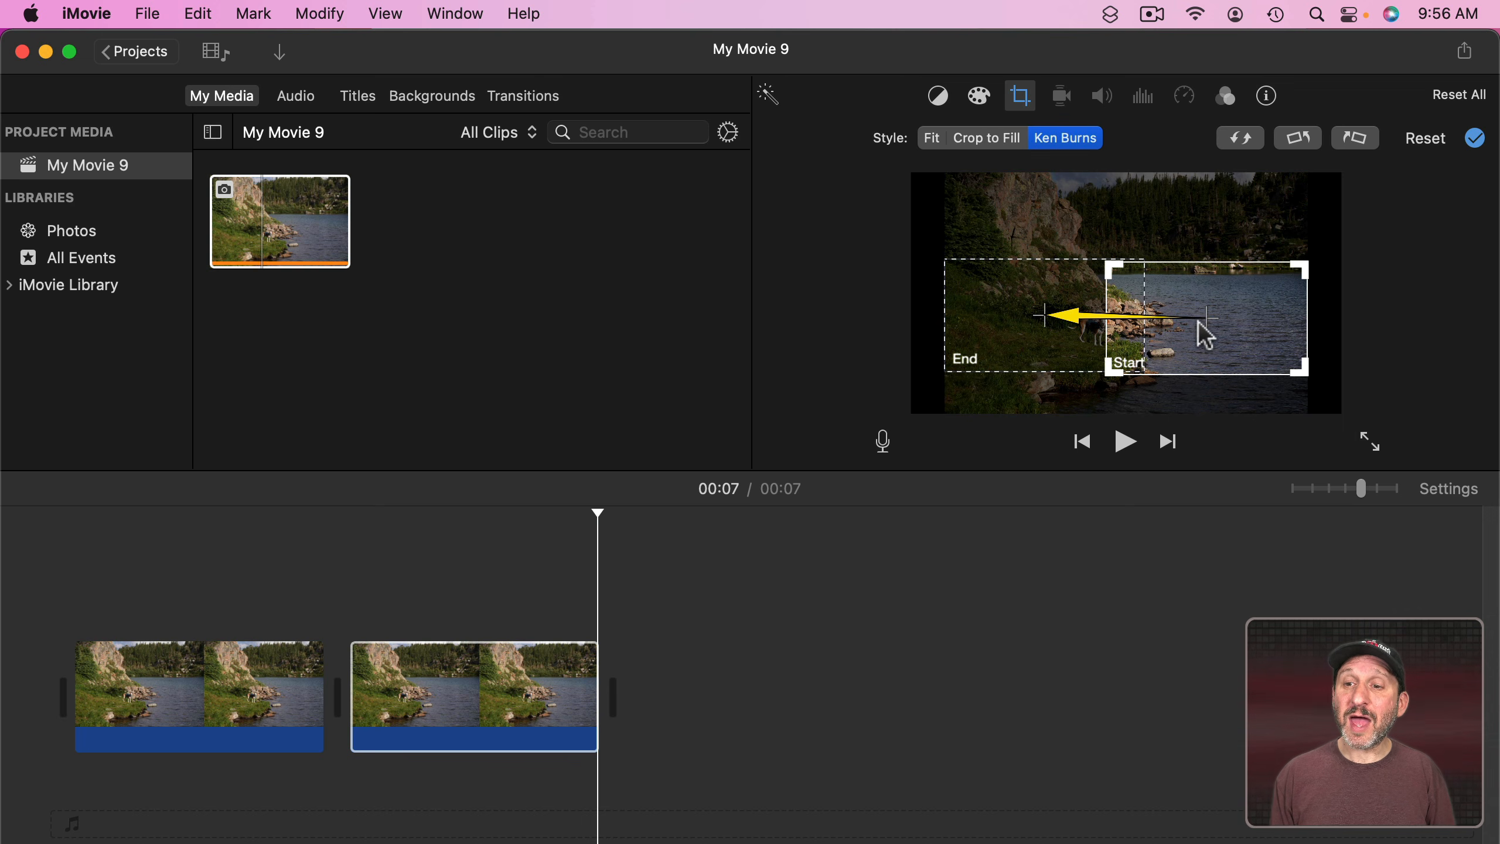
# Step: Try the Crop to Fill style on the second clip, undo it, and reopen that clip's crop settings
pyautogui.click(986, 139)
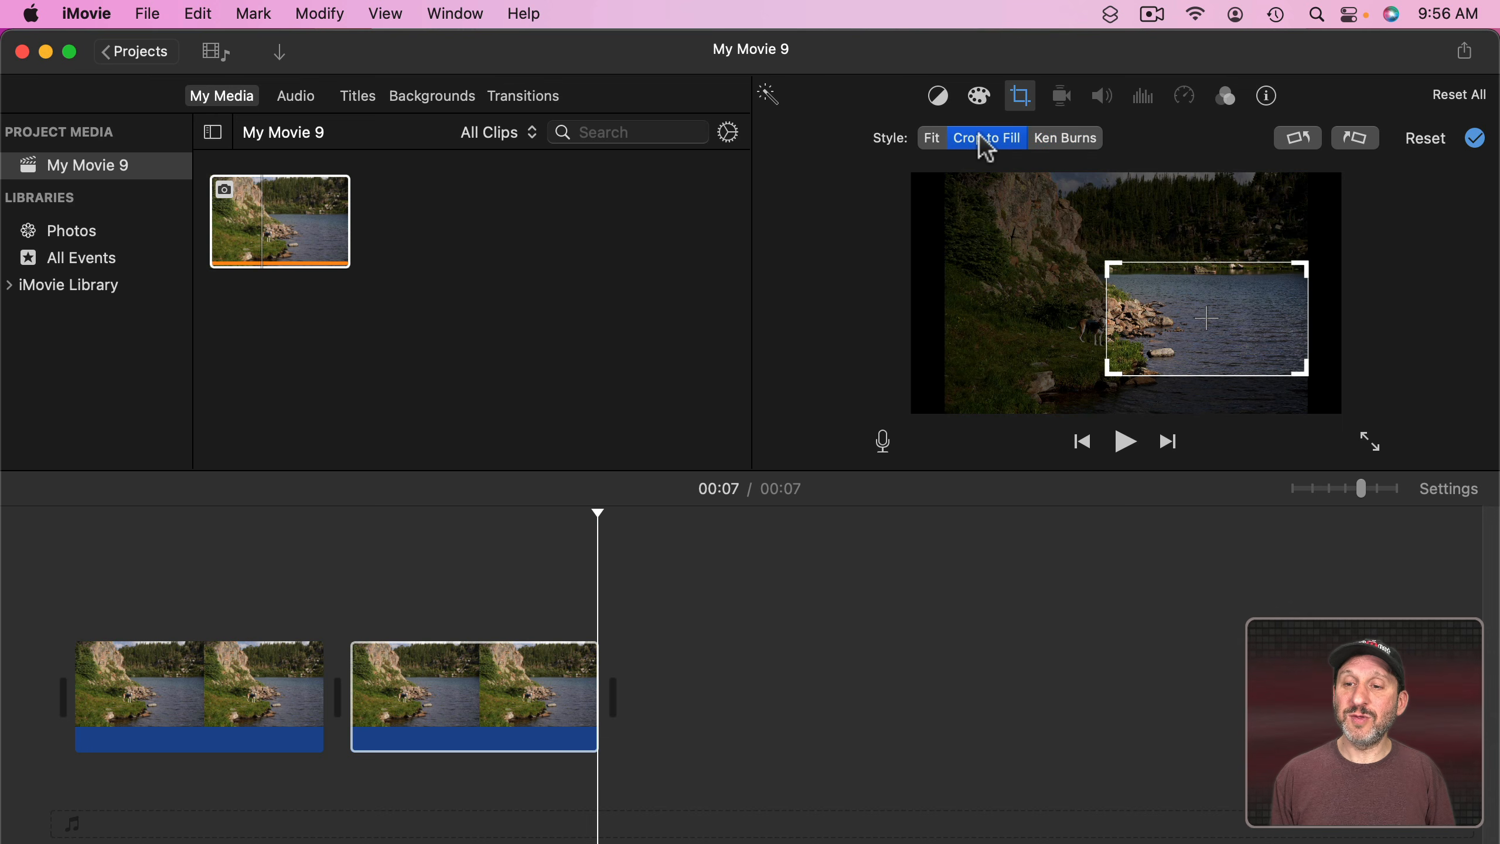
pyautogui.click(163, 620)
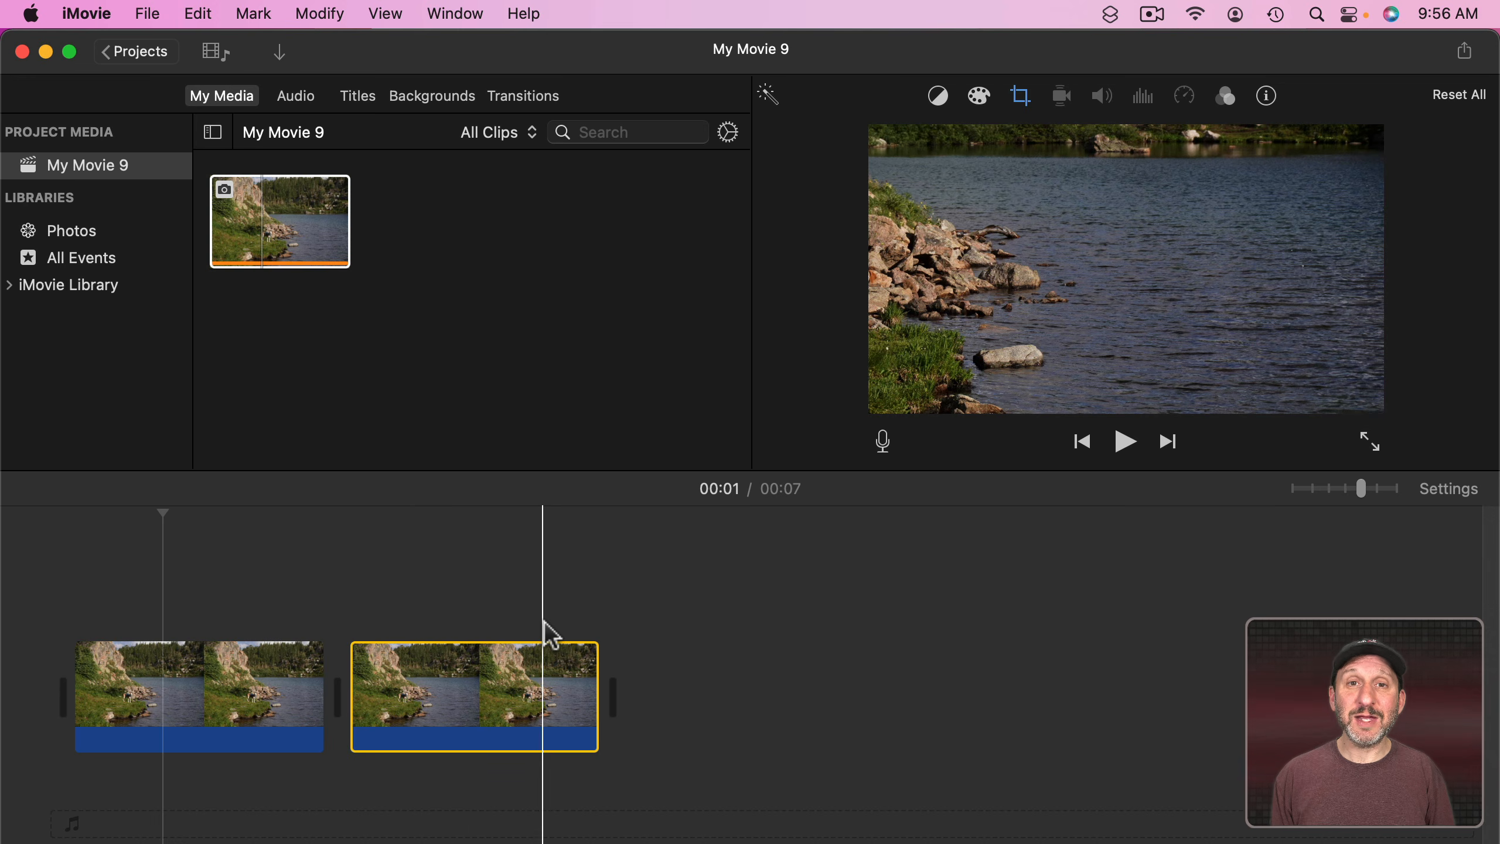
pyautogui.press('super+z')
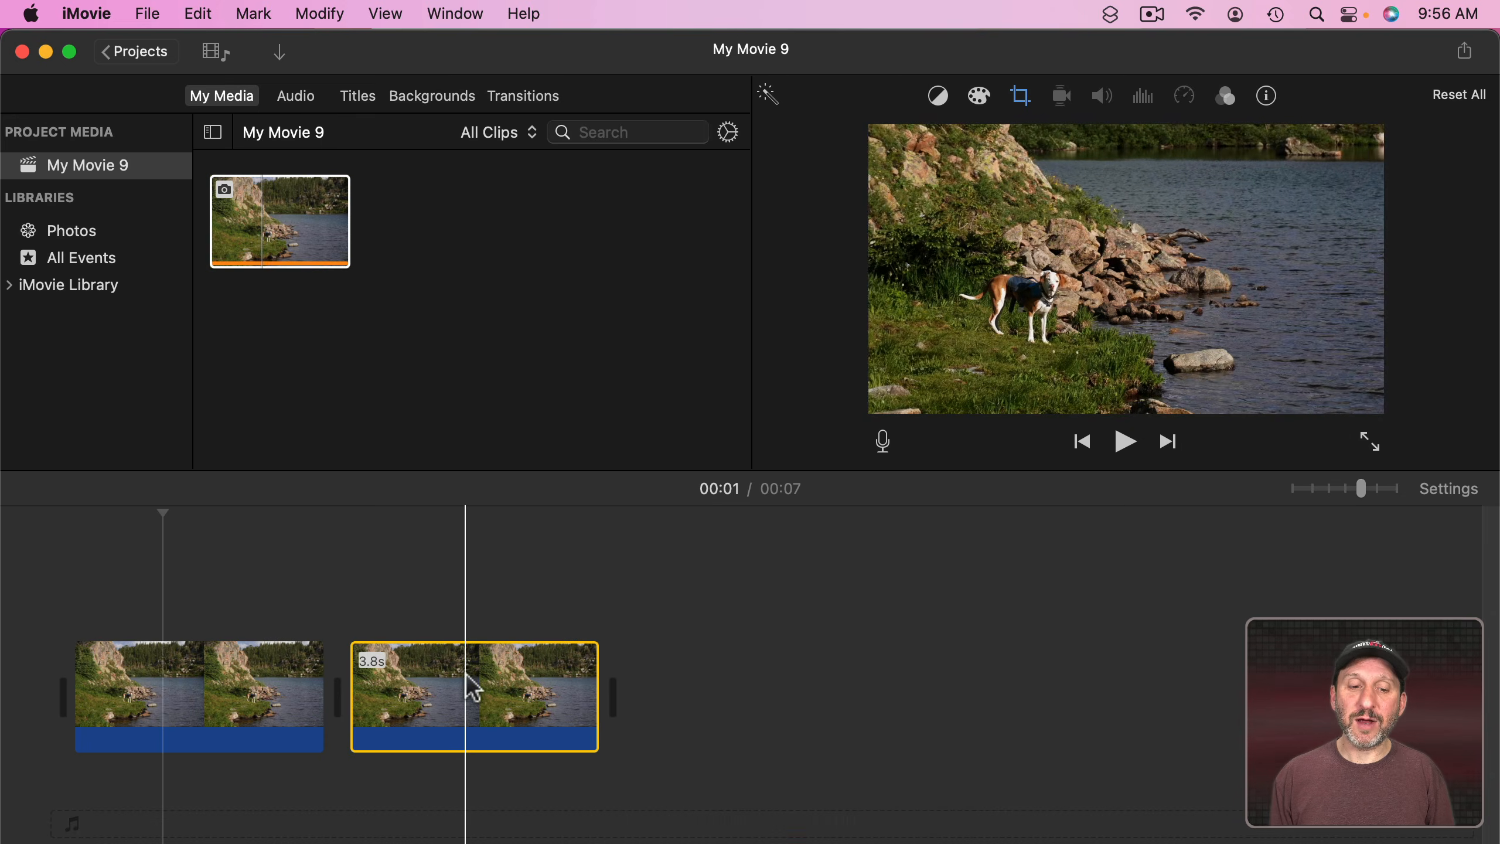
pyautogui.click(1017, 99)
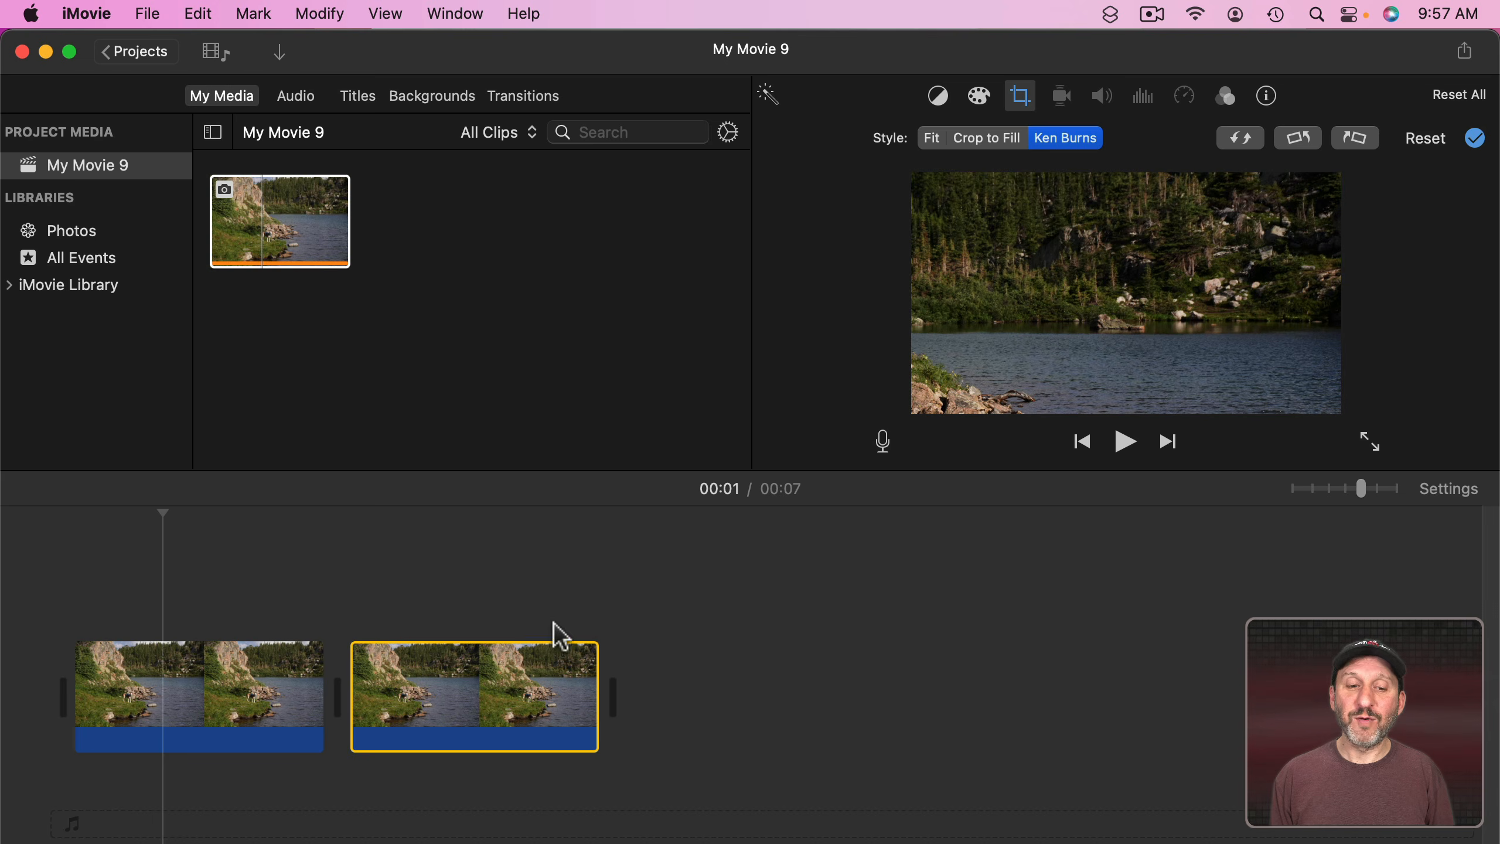
# Step: Copy the second photo clip and paste the duplicate at the end of the timeline as a third clip
pyautogui.click(509, 697)
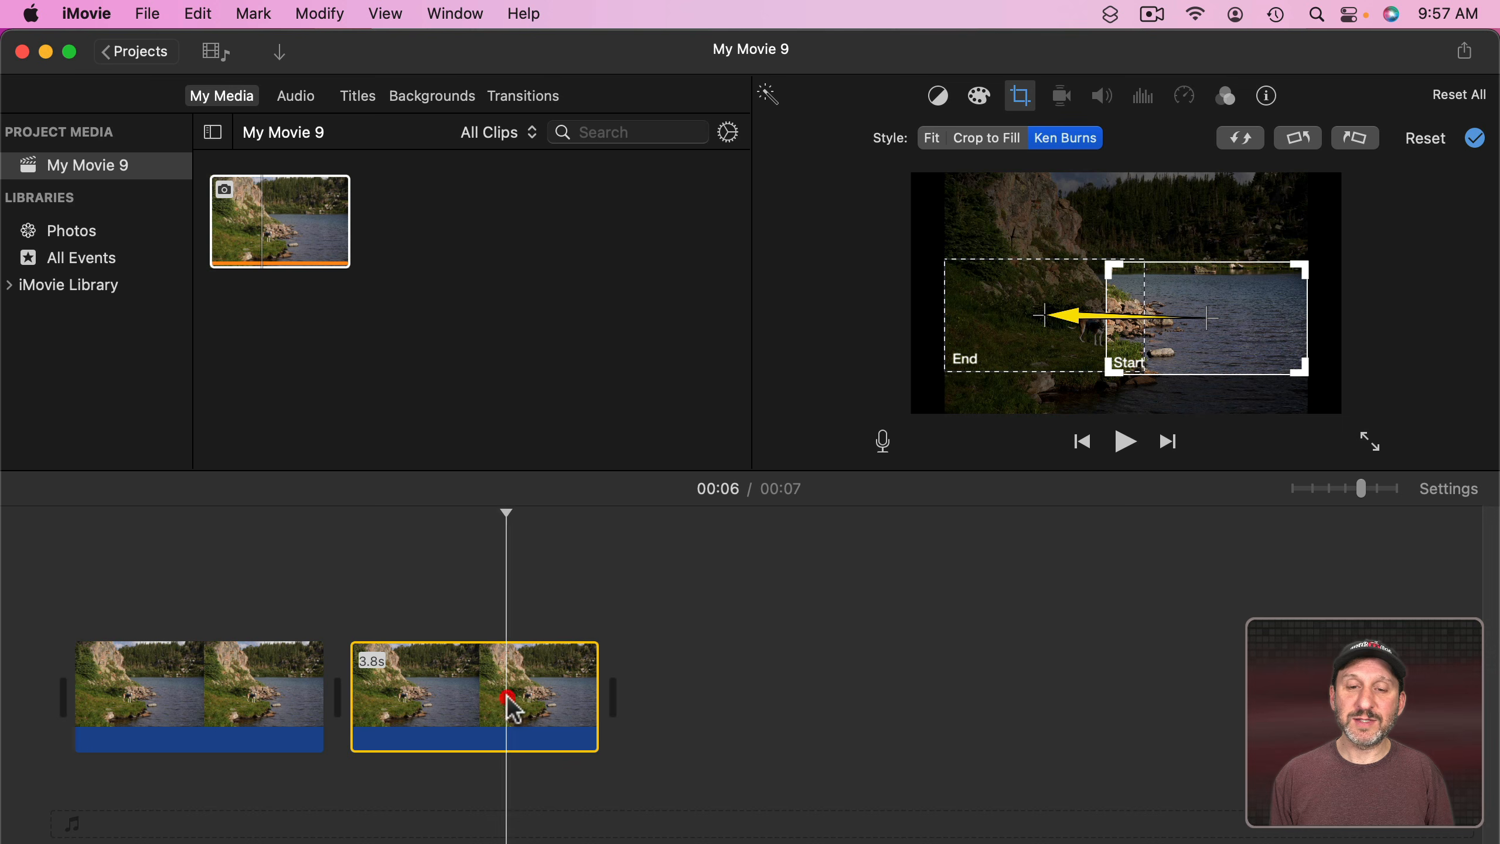
pyautogui.click(210, 14)
pyautogui.click(208, 135)
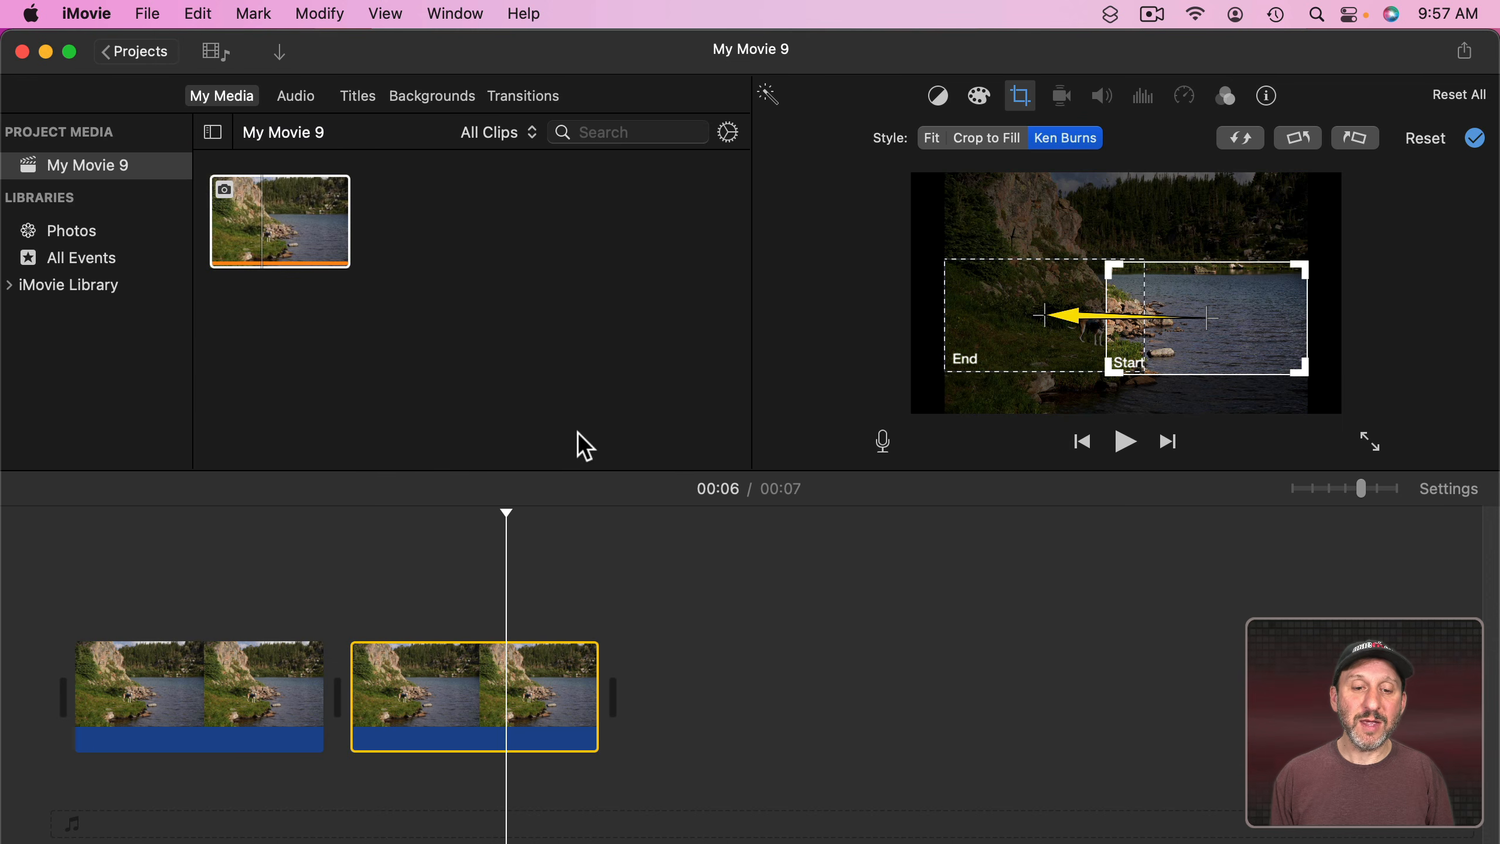
pyautogui.click(606, 530)
pyautogui.click(201, 13)
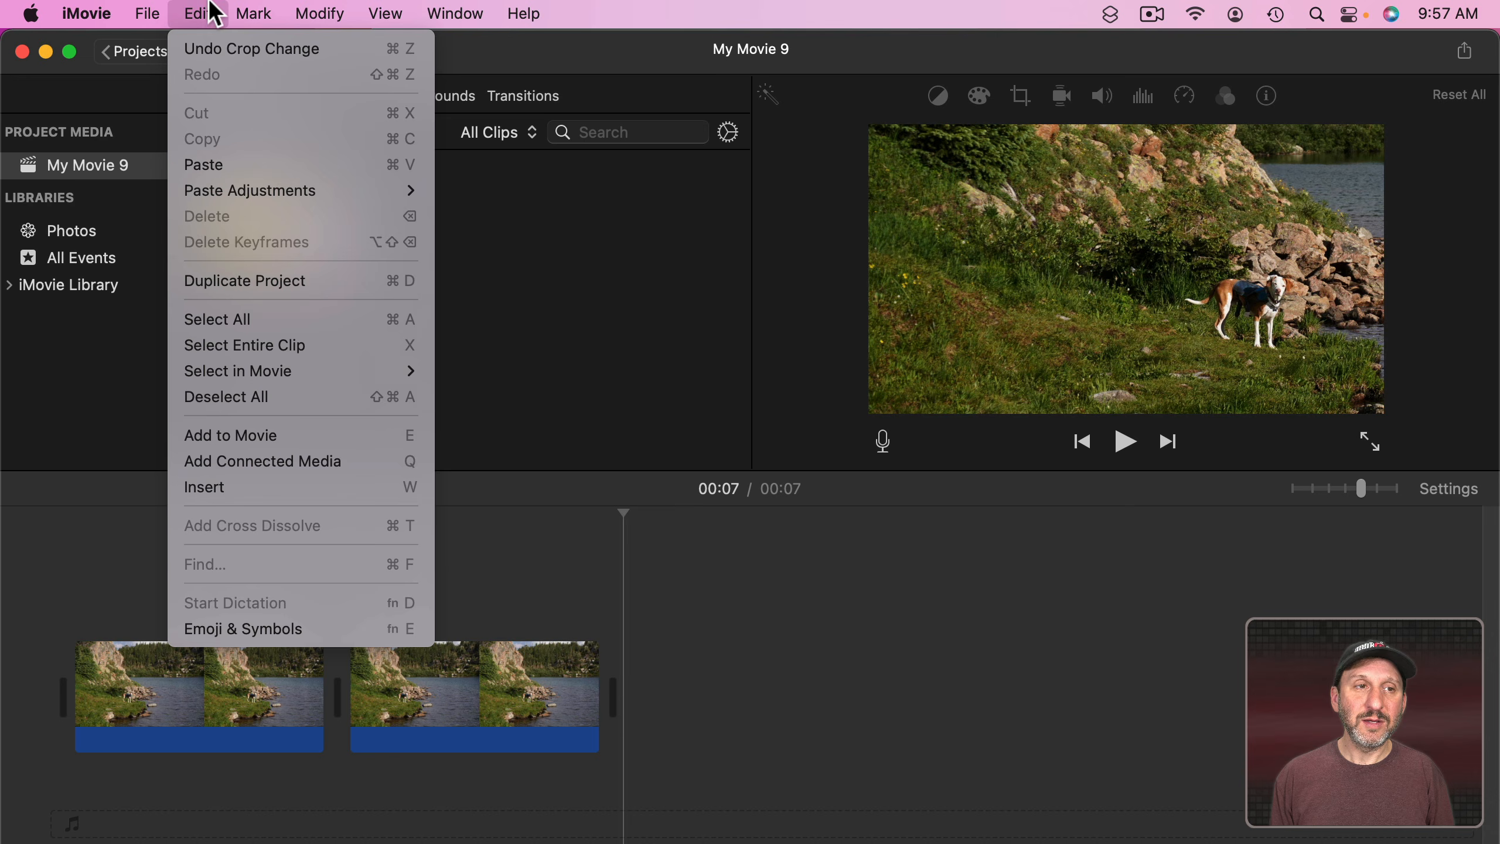
pyautogui.click(230, 168)
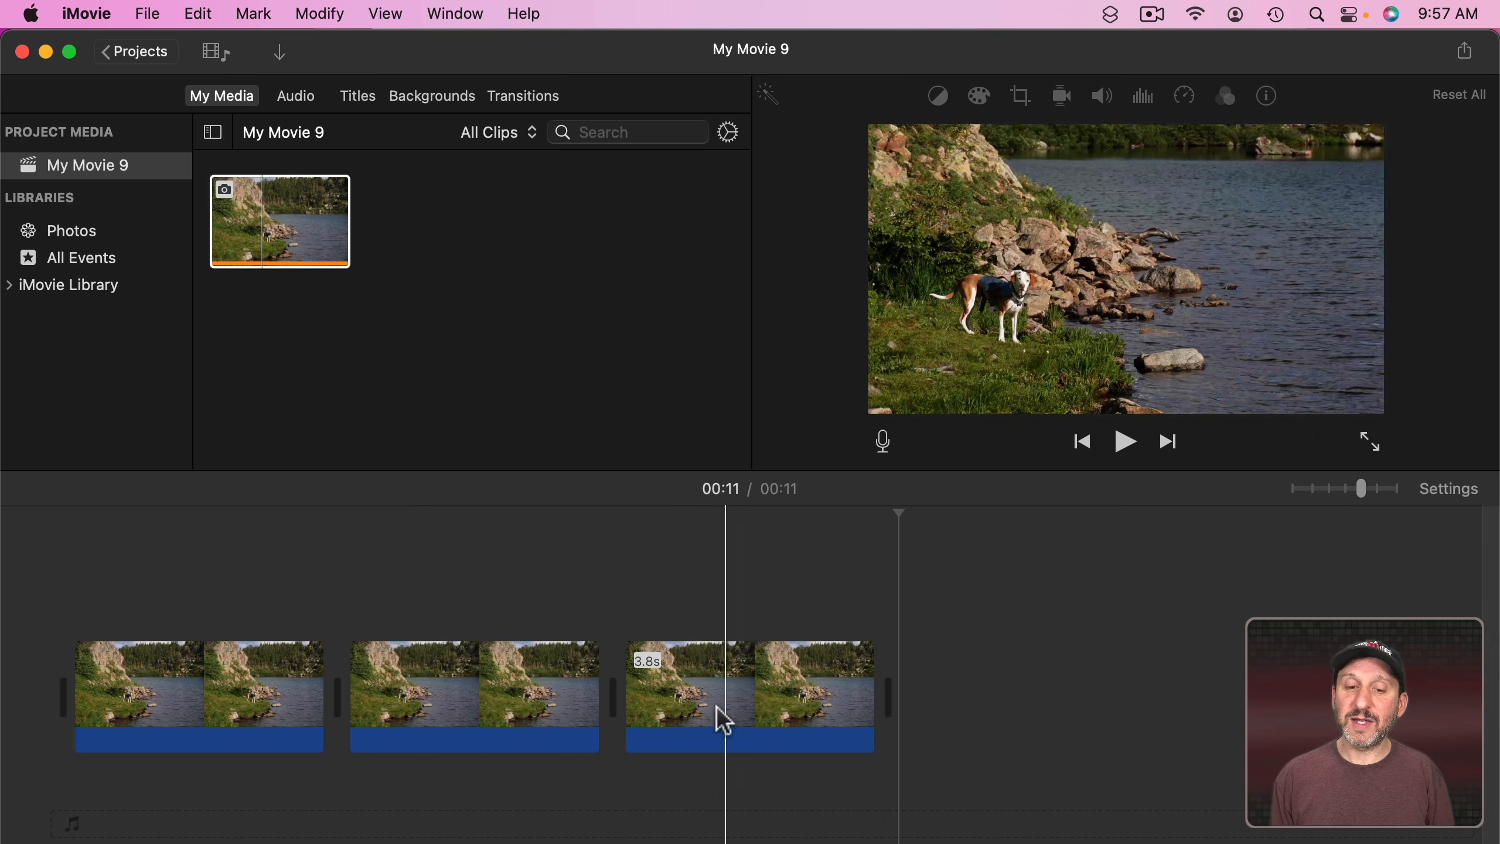
# Step: Review the crop style options on the second clip and return to the first clip
pyautogui.click(479, 709)
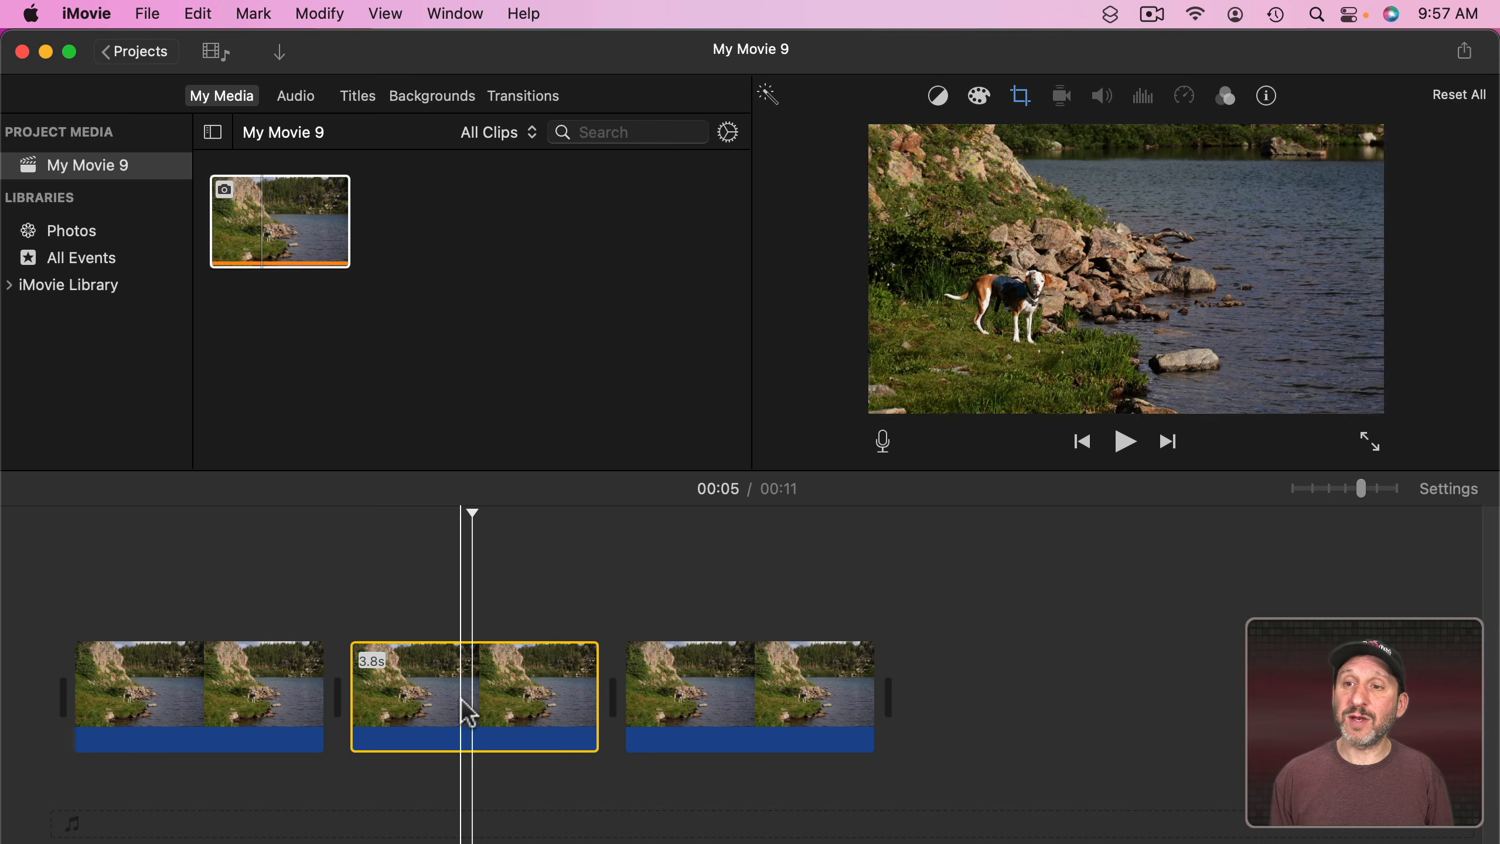
pyautogui.click(1022, 100)
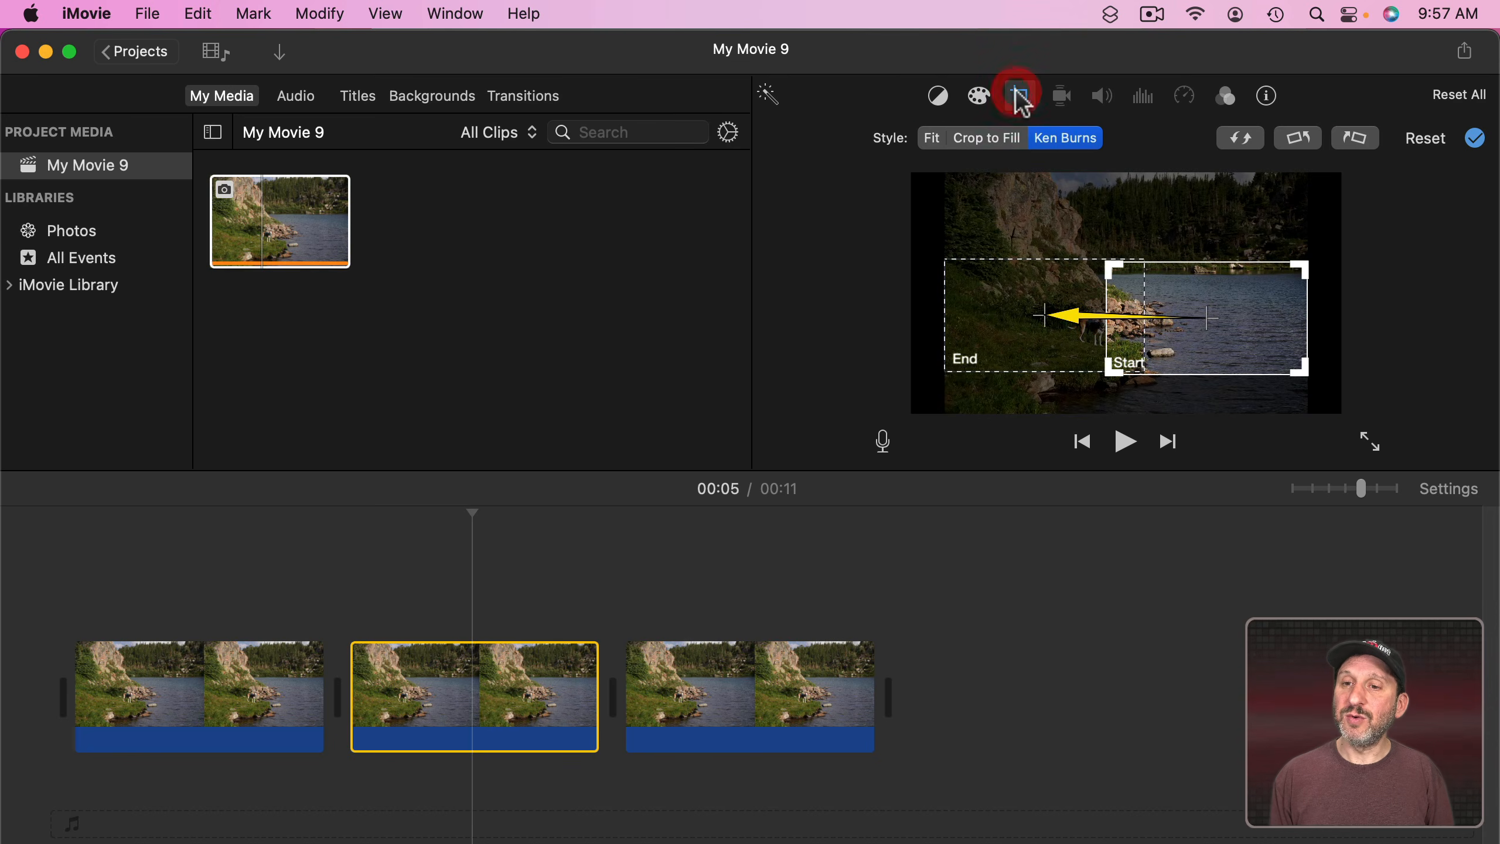
pyautogui.click(998, 141)
pyautogui.click(97, 650)
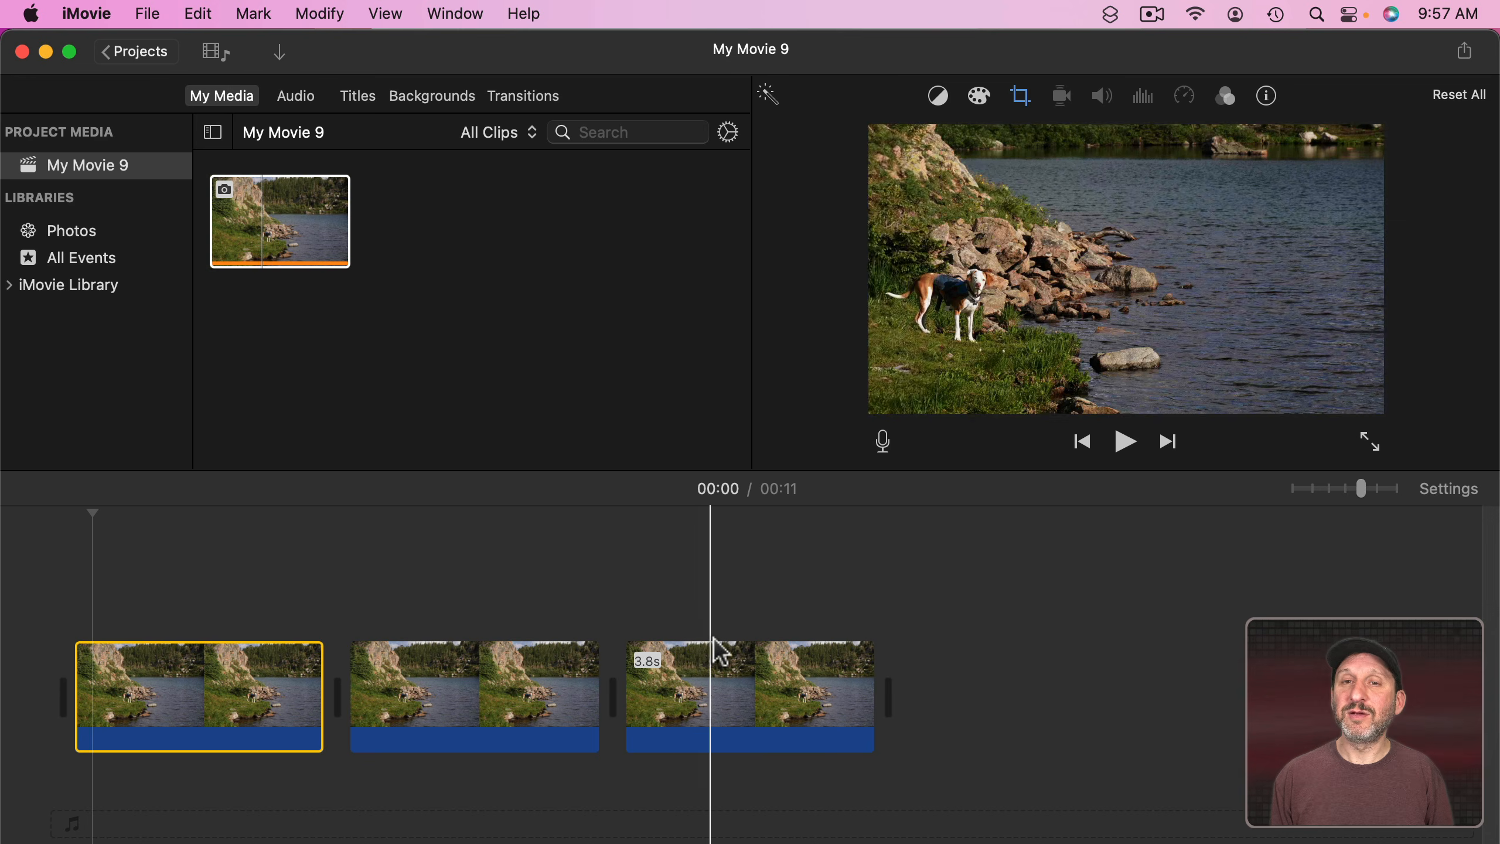
# Step: Try swapping the third clip's Start and End frames and switching it to the Crop to Fill style
pyautogui.click(734, 685)
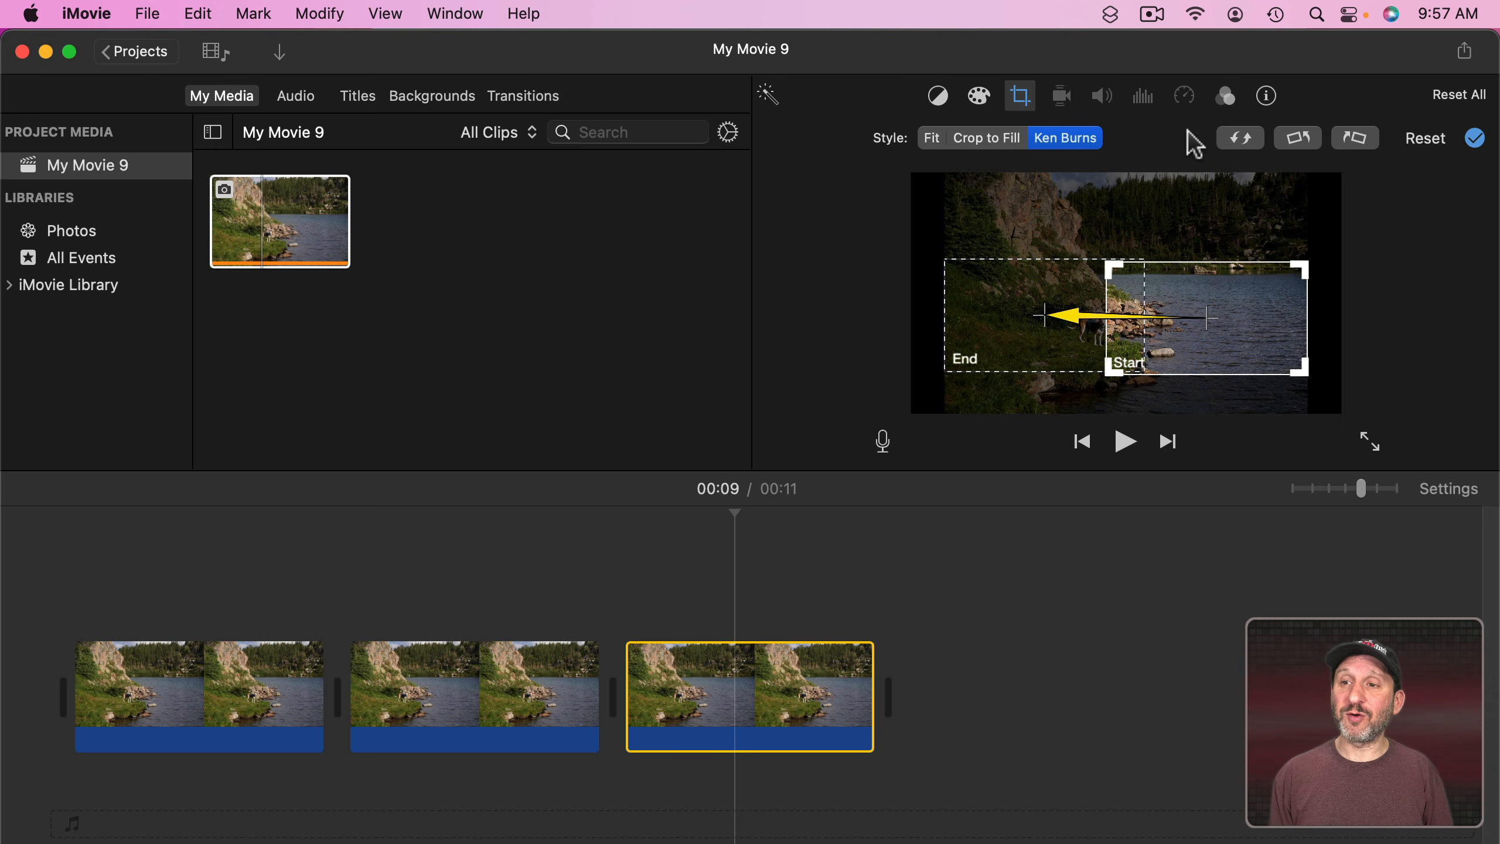
pyautogui.click(1243, 139)
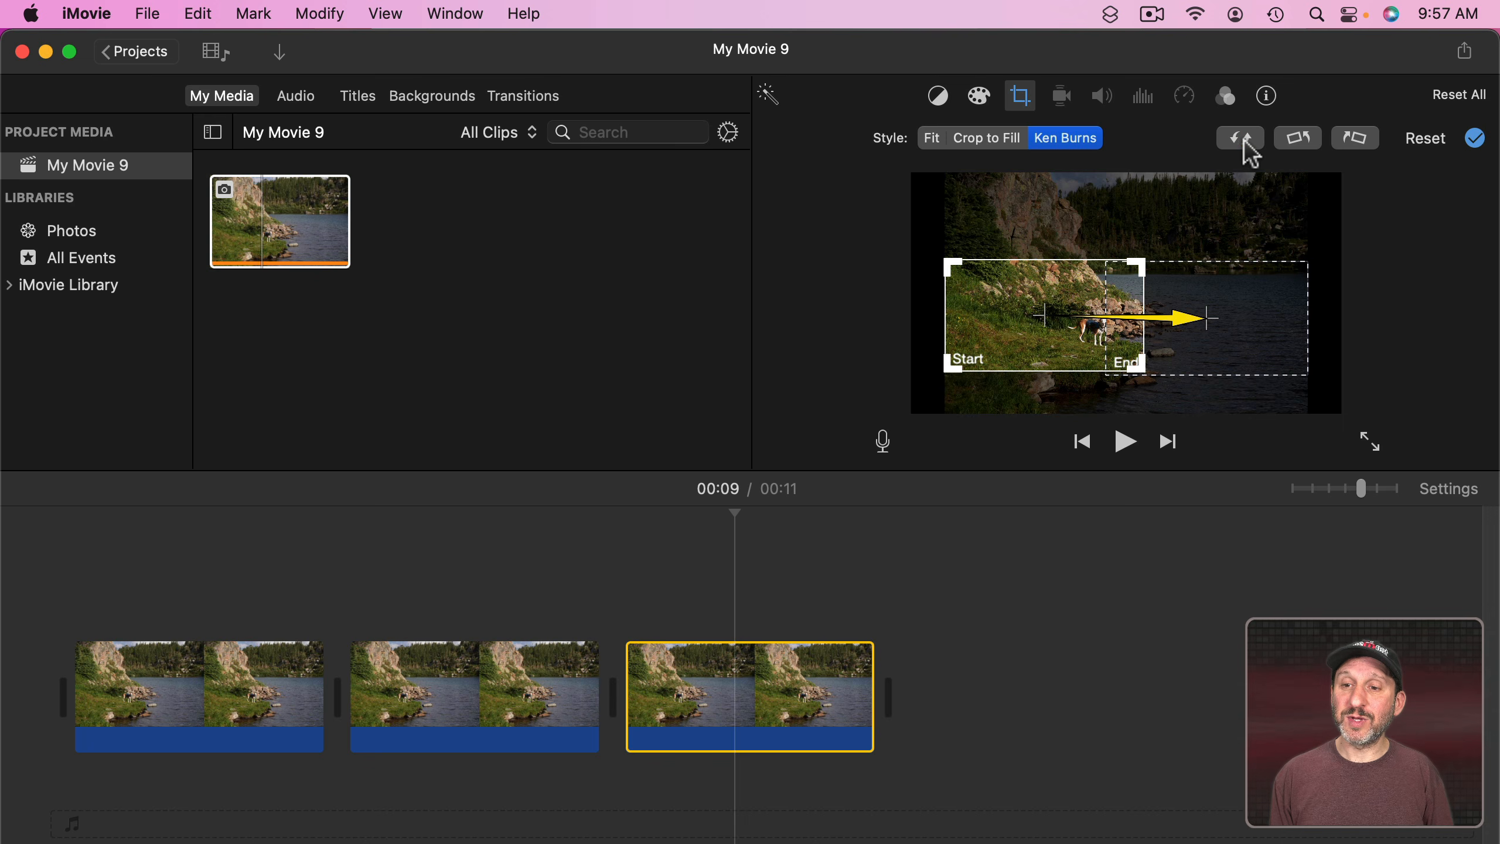
pyautogui.click(1014, 142)
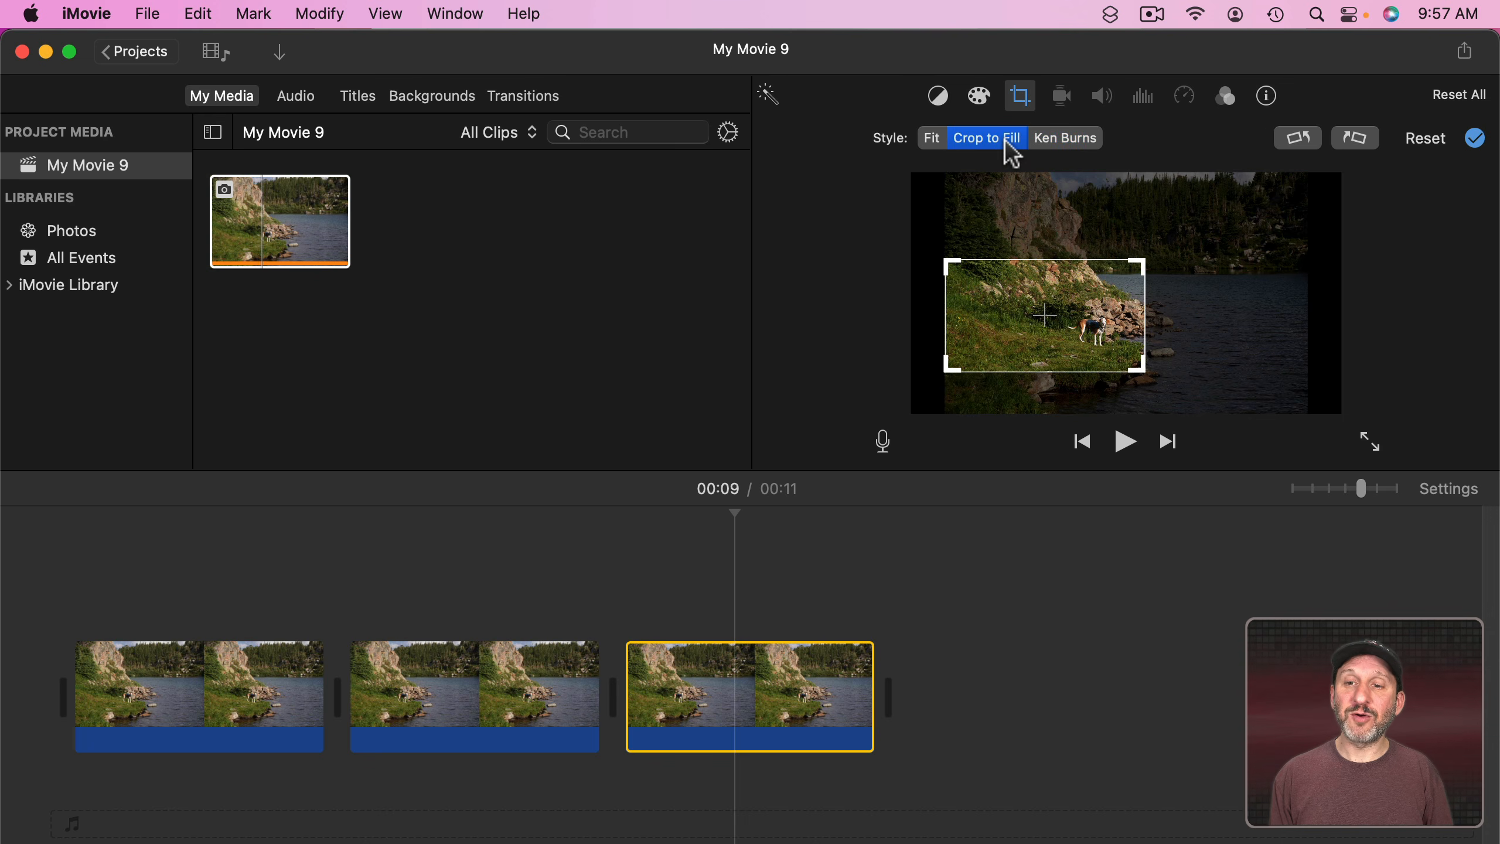
# Step: Compare the Ken Burns Start and End frames of the first, second and third clips
pyautogui.click(285, 693)
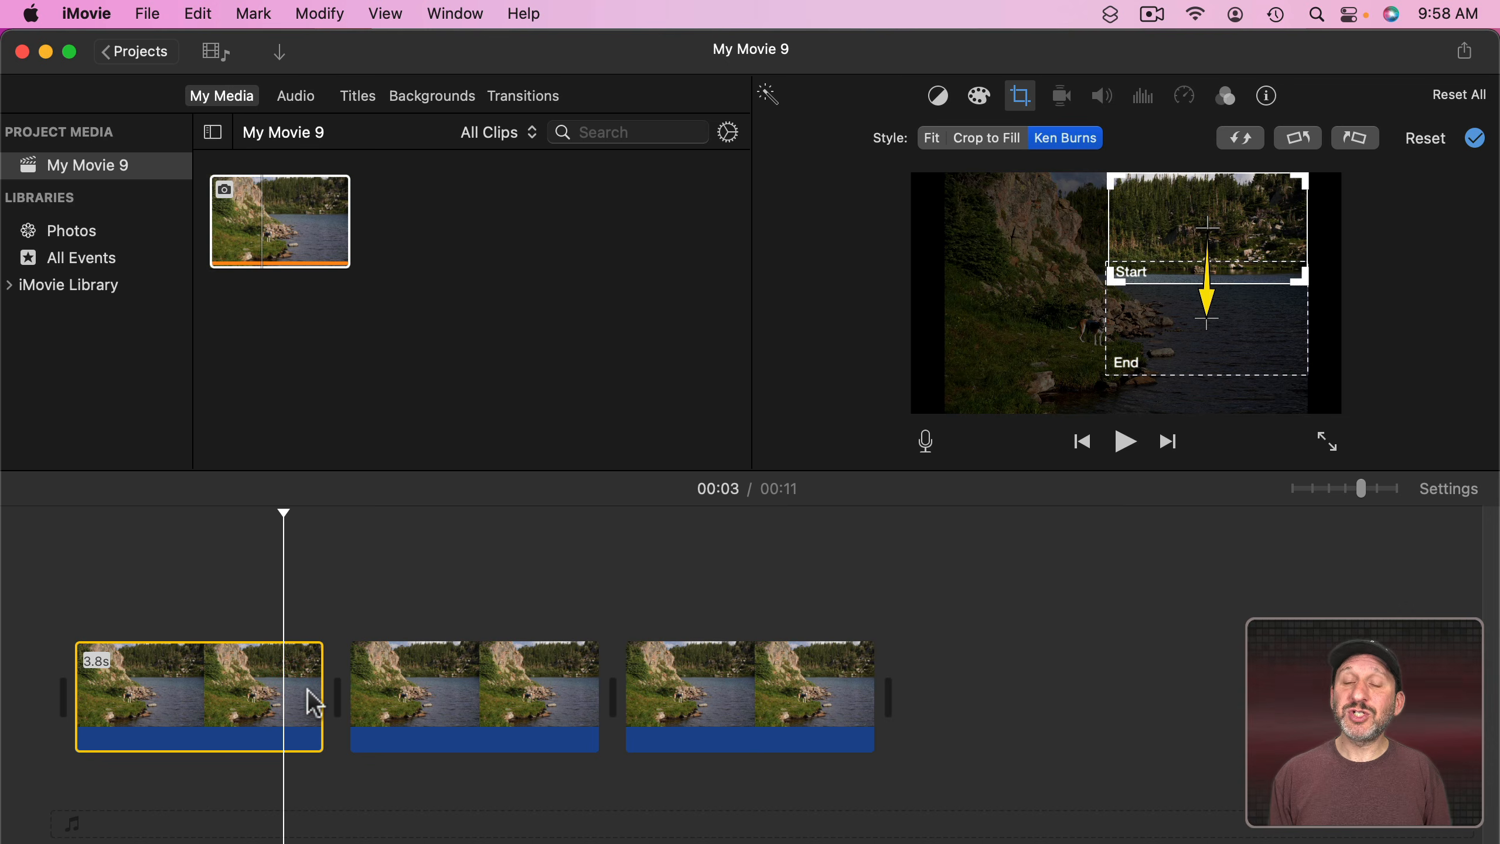
pyautogui.click(439, 694)
pyautogui.click(708, 677)
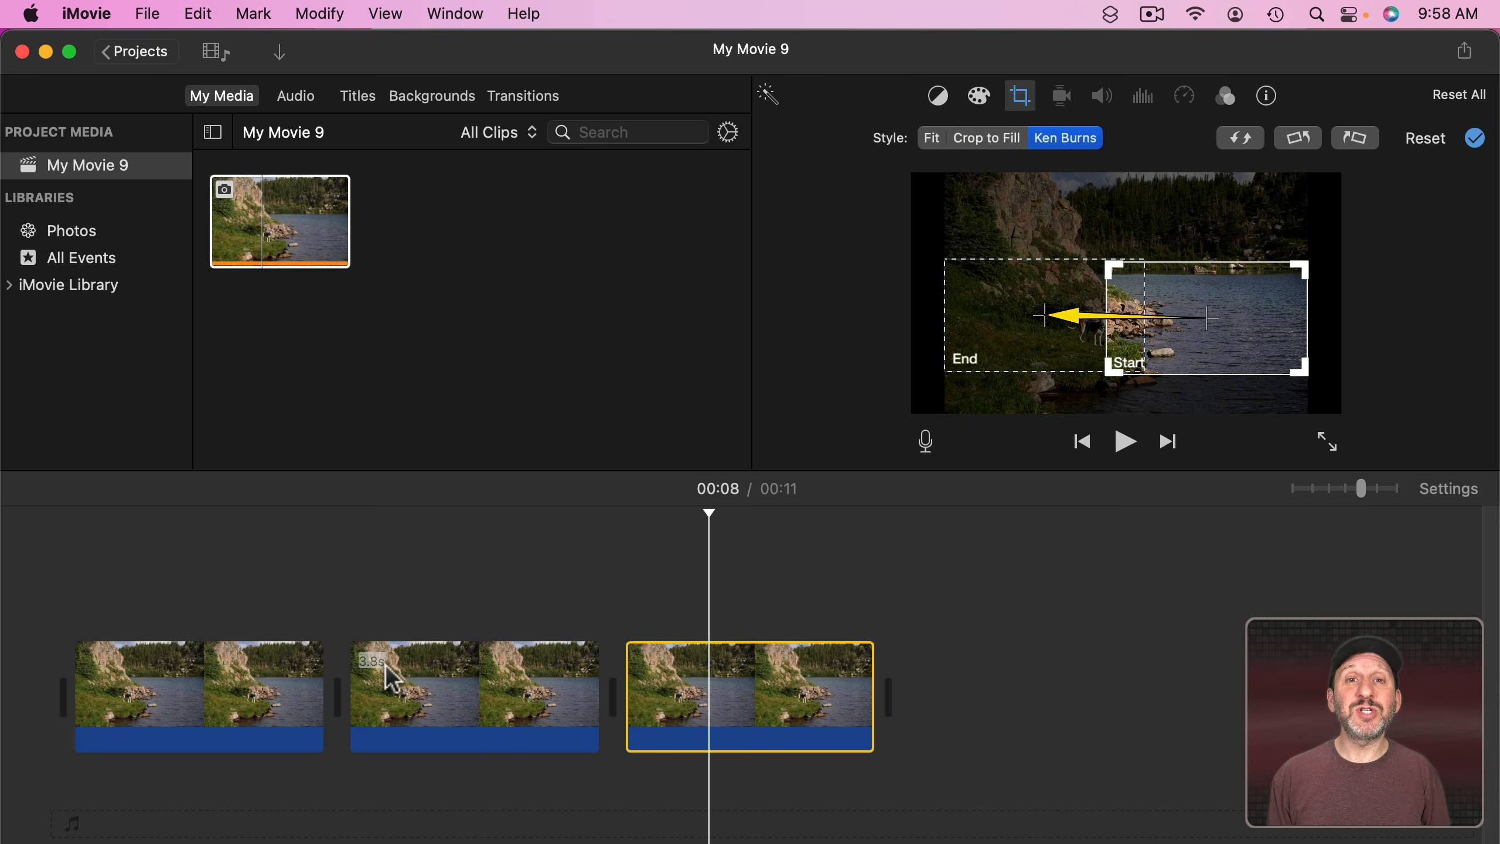
# Step: Shorten the first clip to about 2 seconds to play a faster pan, and extend it to 7.7 seconds
pyautogui.click(225, 696)
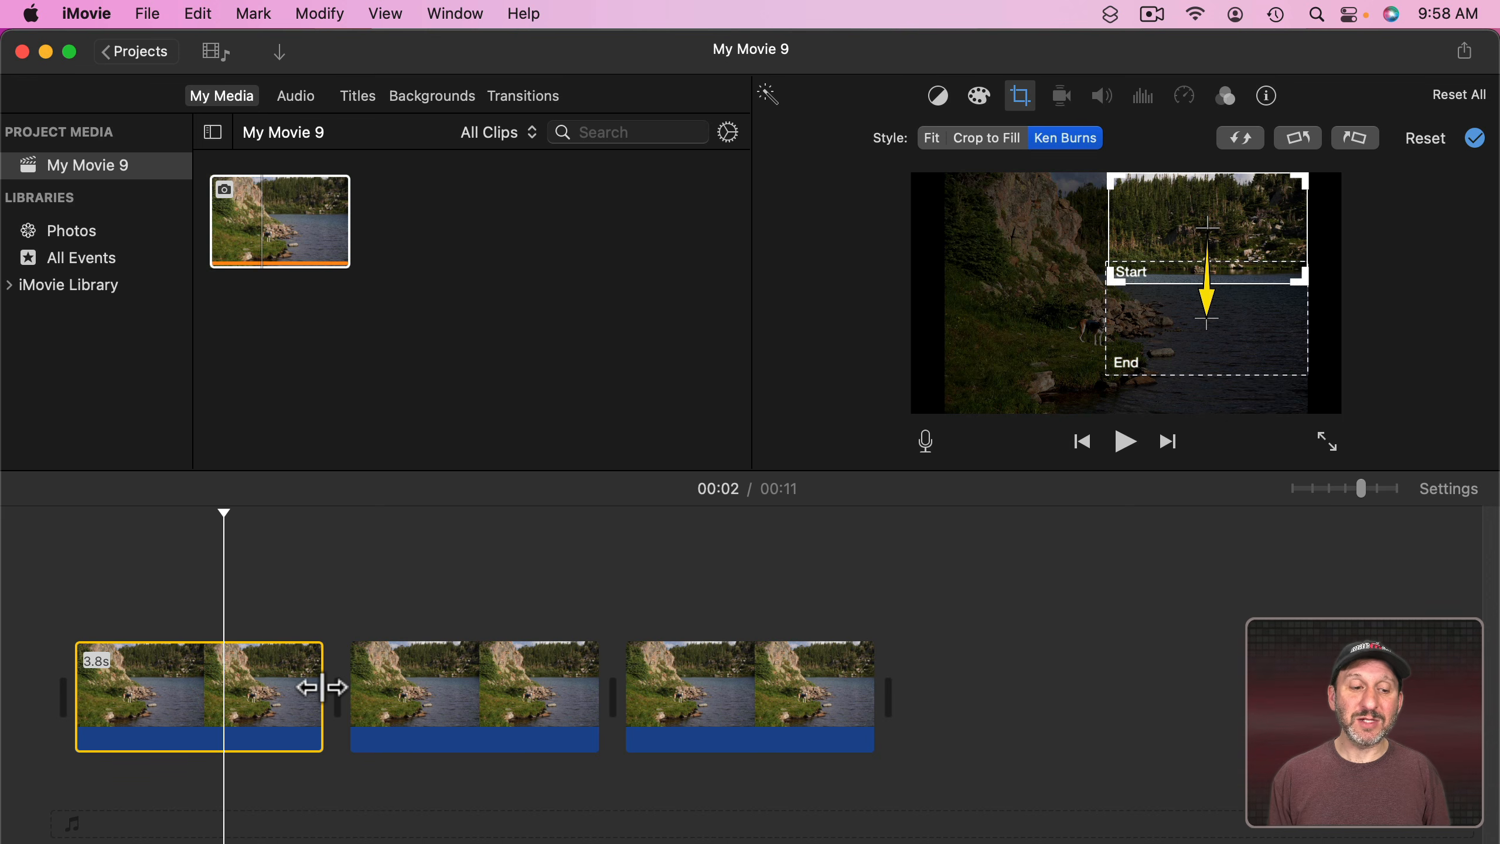
pyautogui.moveTo(322, 688); pyautogui.dragTo(201, 694)
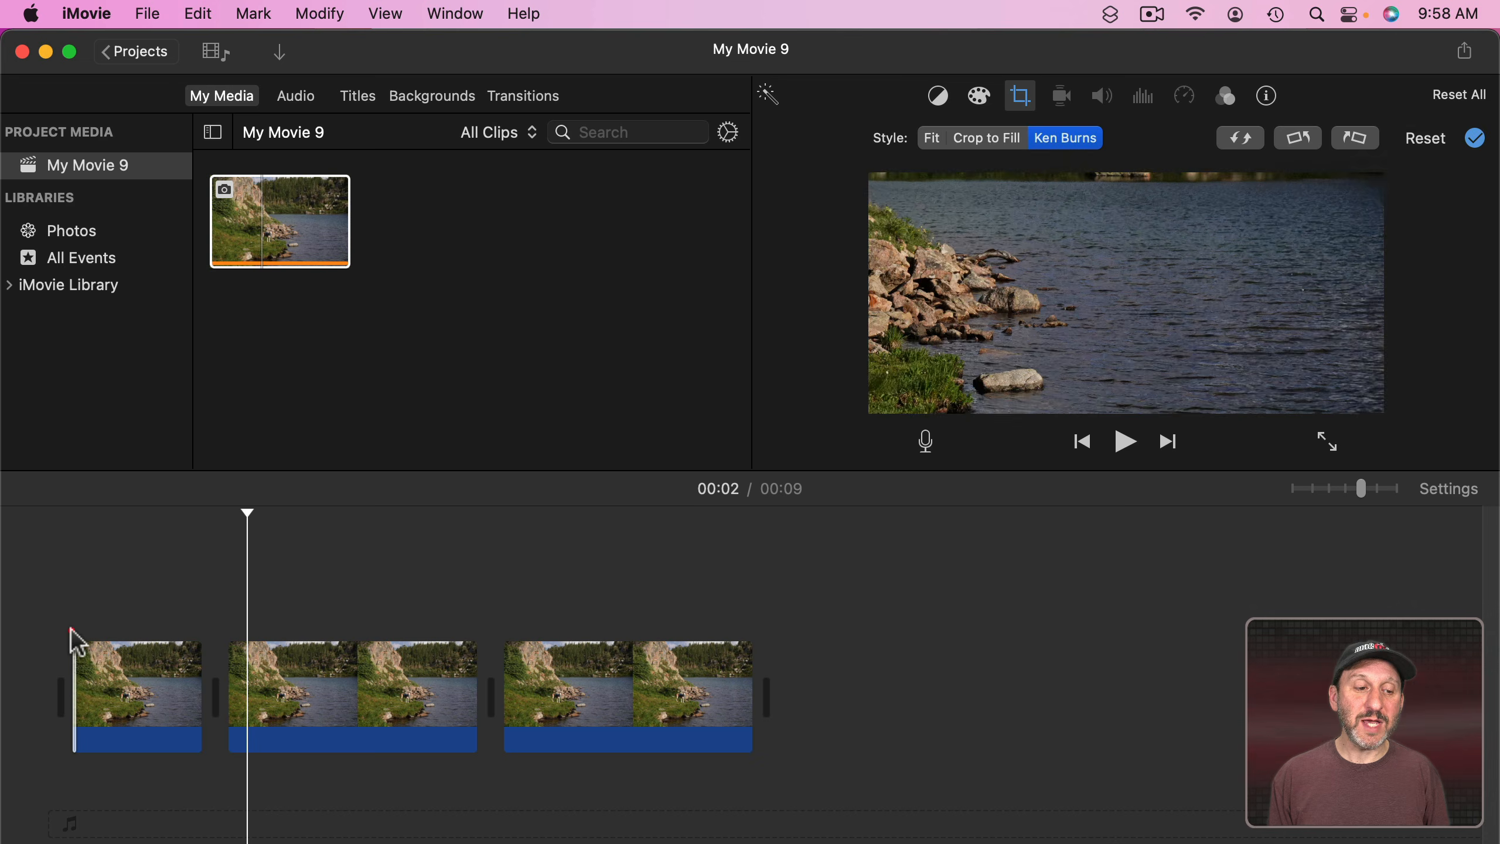
pyautogui.press('space')
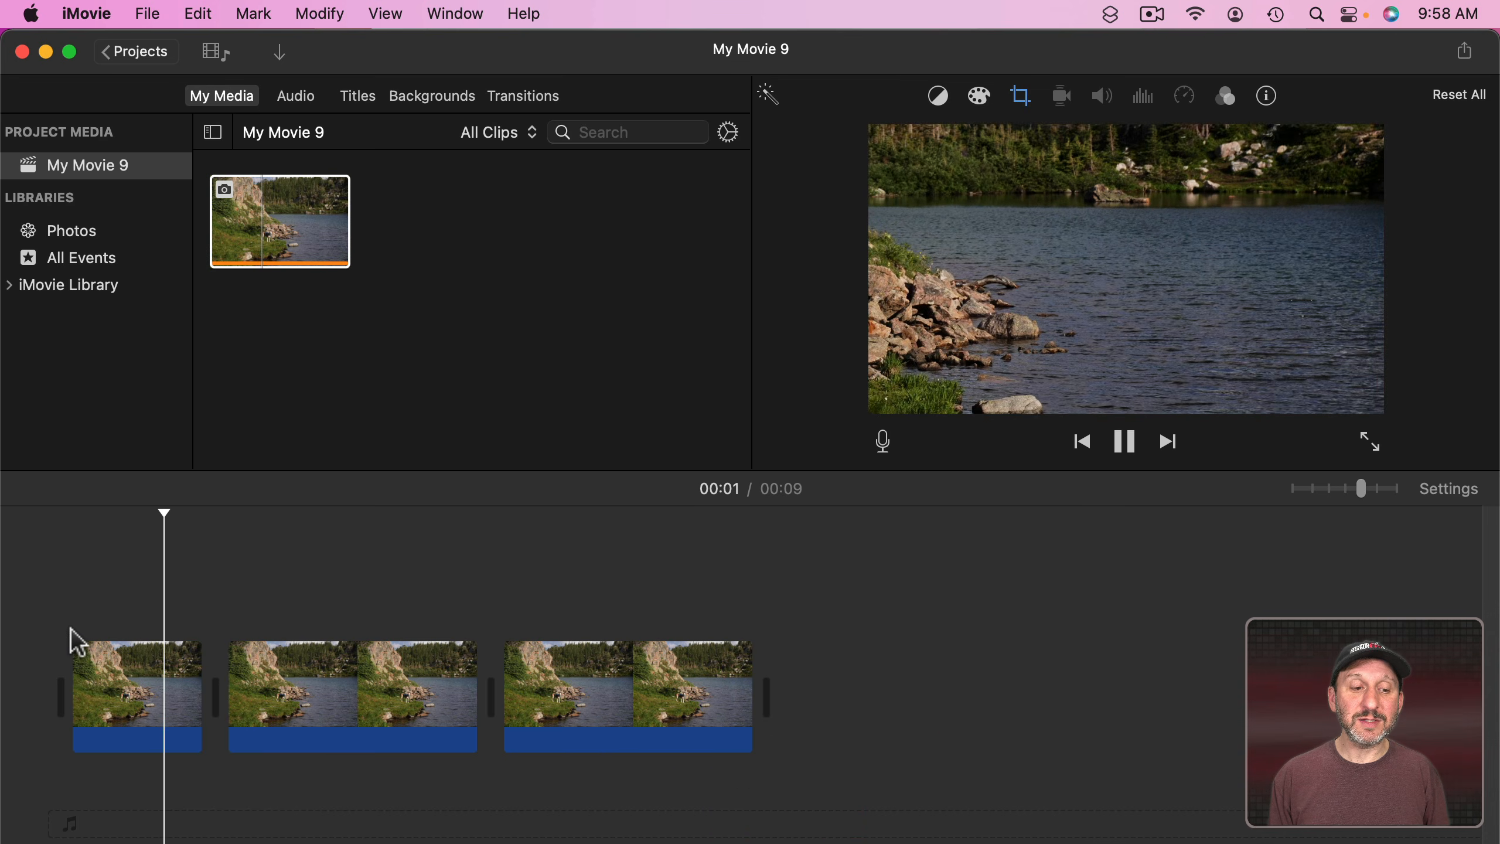
pyautogui.press('space')
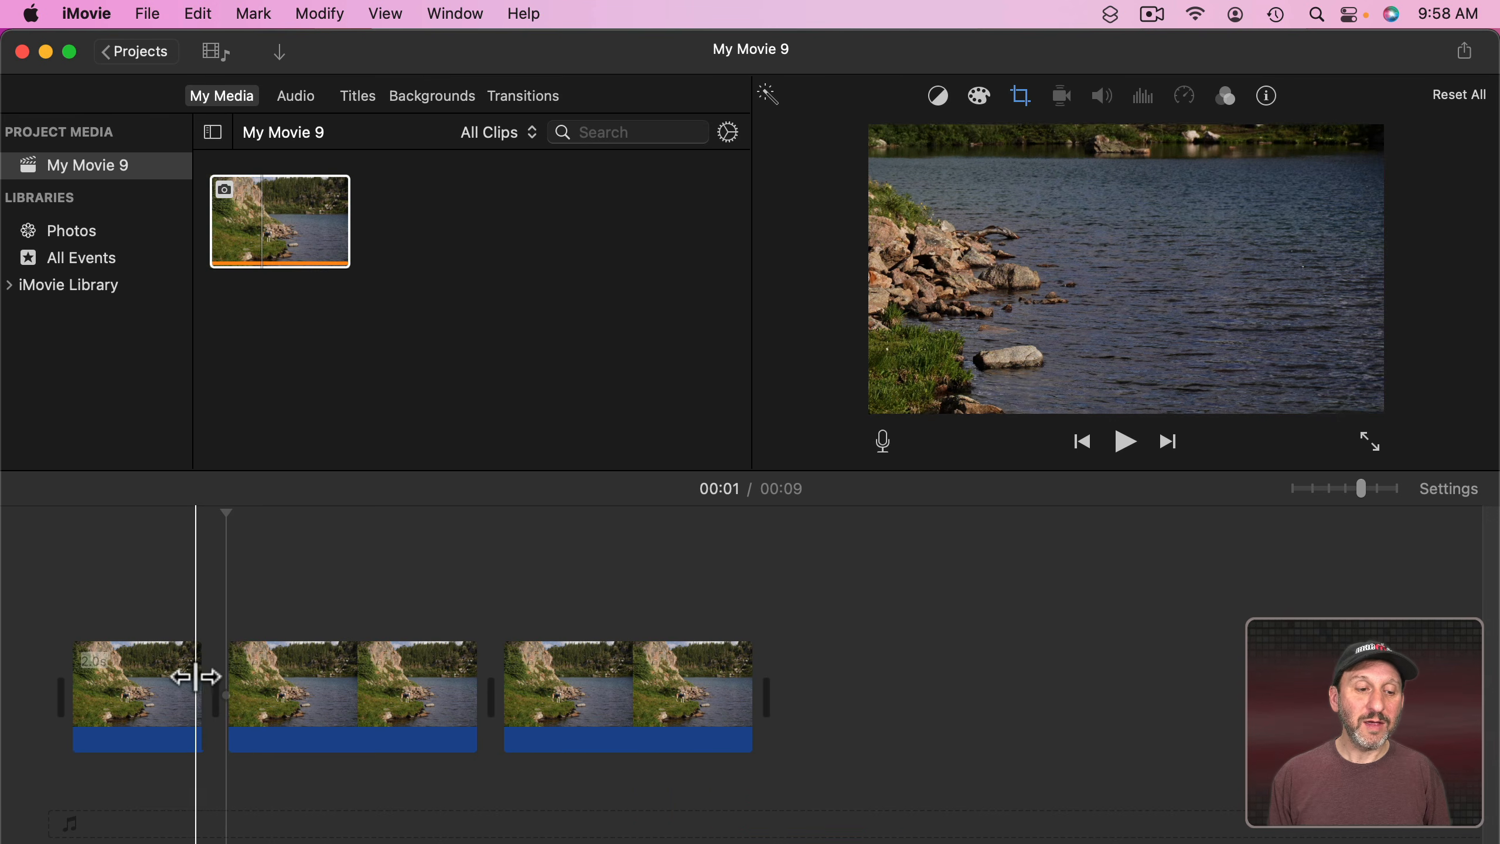
pyautogui.moveTo(198, 678); pyautogui.dragTo(595, 691)
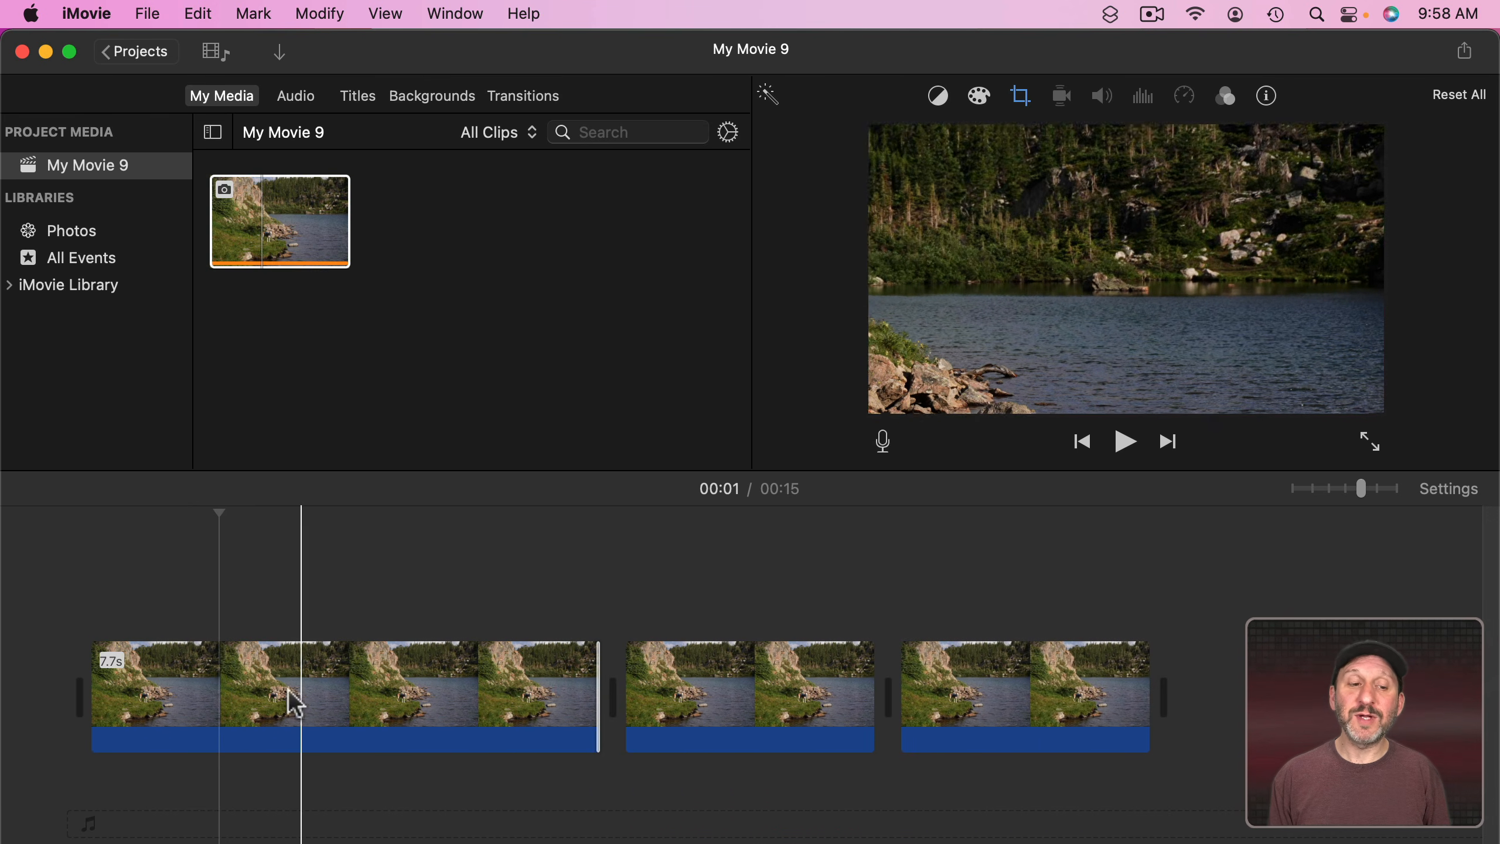
# Step: Reposition the third clip's Start frame around the dog and shoreline rocks and resize it slightly larger
pyautogui.click(958, 691)
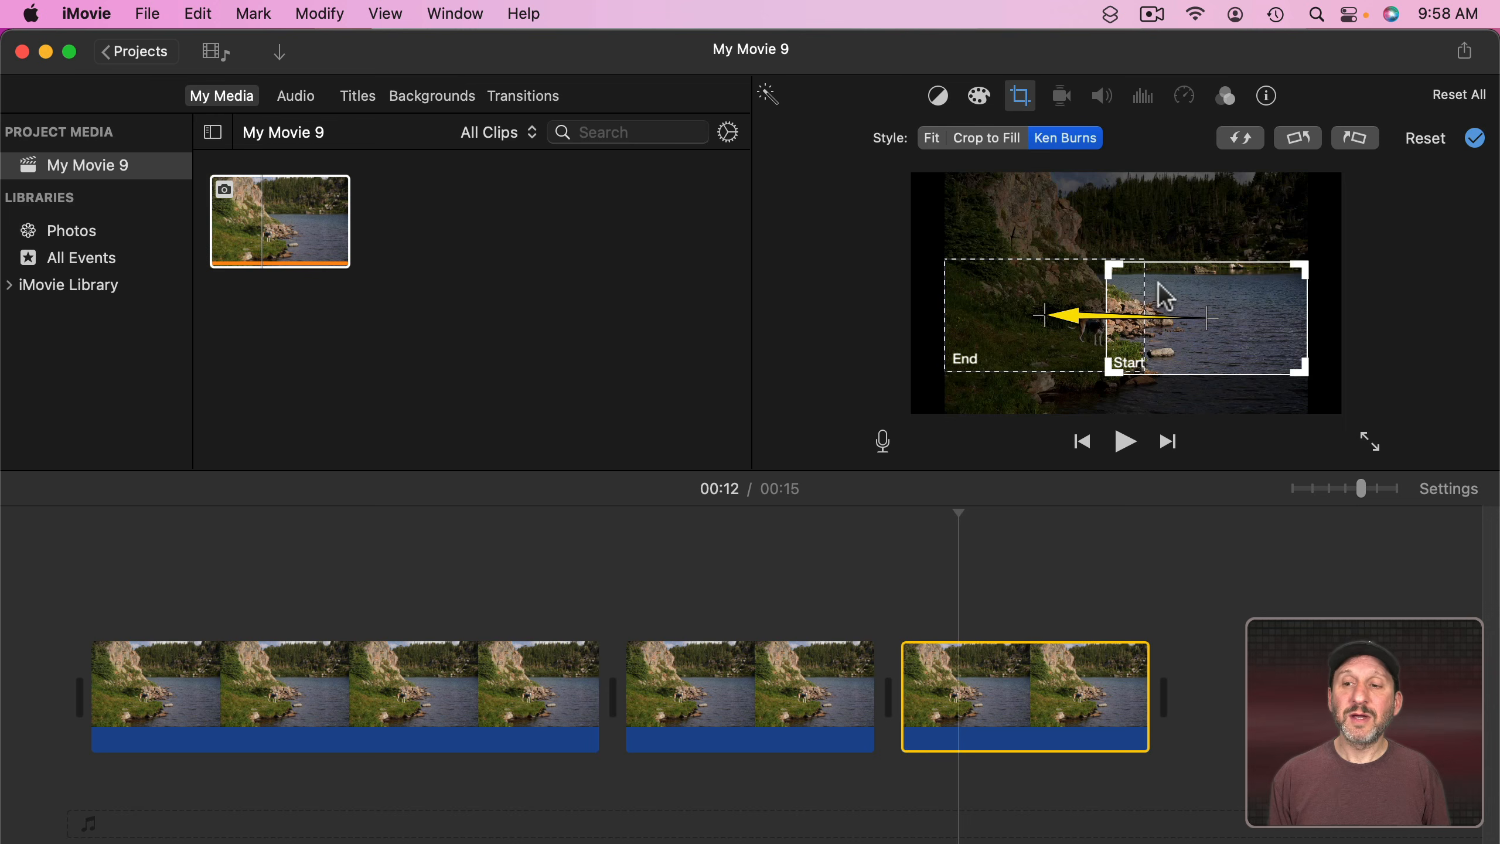
pyautogui.moveTo(1248, 324); pyautogui.dragTo(1113, 275)
pyautogui.moveTo(1175, 318); pyautogui.dragTo(1186, 334)
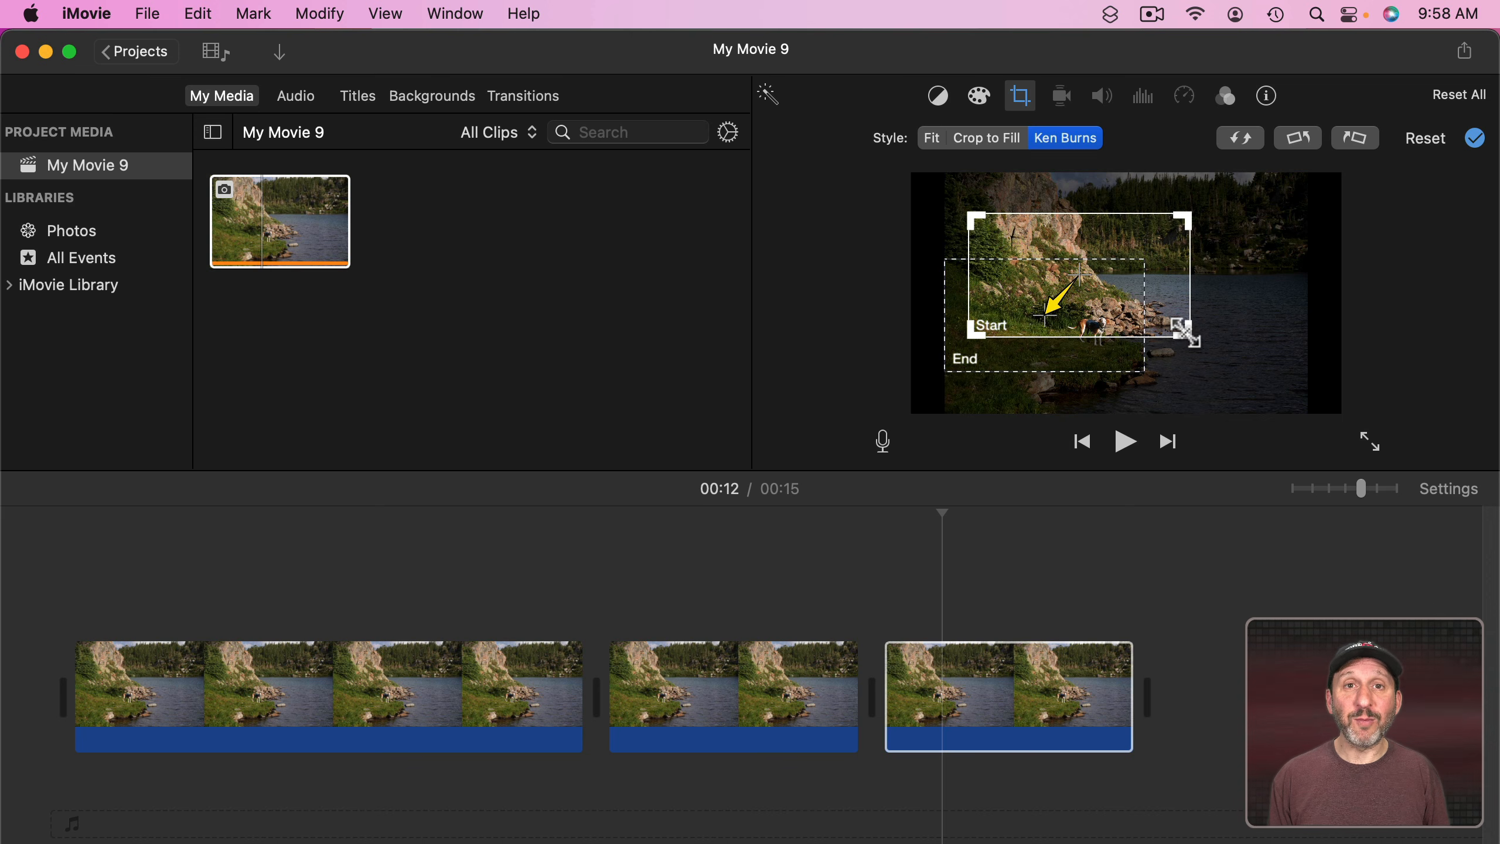
pyautogui.moveTo(1183, 332)
pyautogui.mouseDown()
pyautogui.moveTo(1209, 345)
pyautogui.moveTo(1179, 325)
pyautogui.moveTo(1205, 346)
pyautogui.moveTo(1187, 334)
pyautogui.mouseUp()
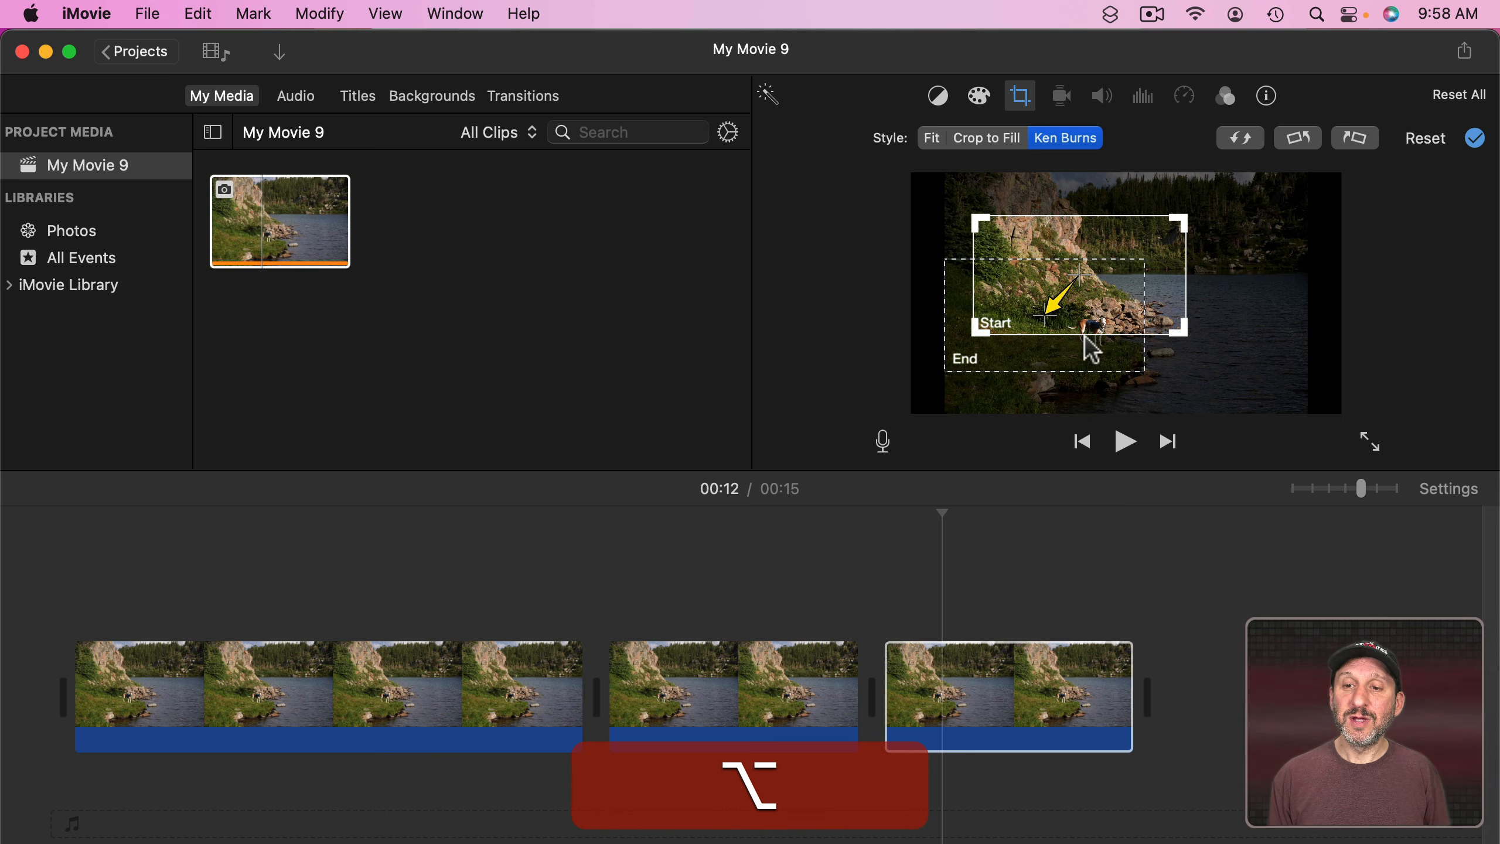
pyautogui.moveTo(1099, 252); pyautogui.dragTo(1141, 270)
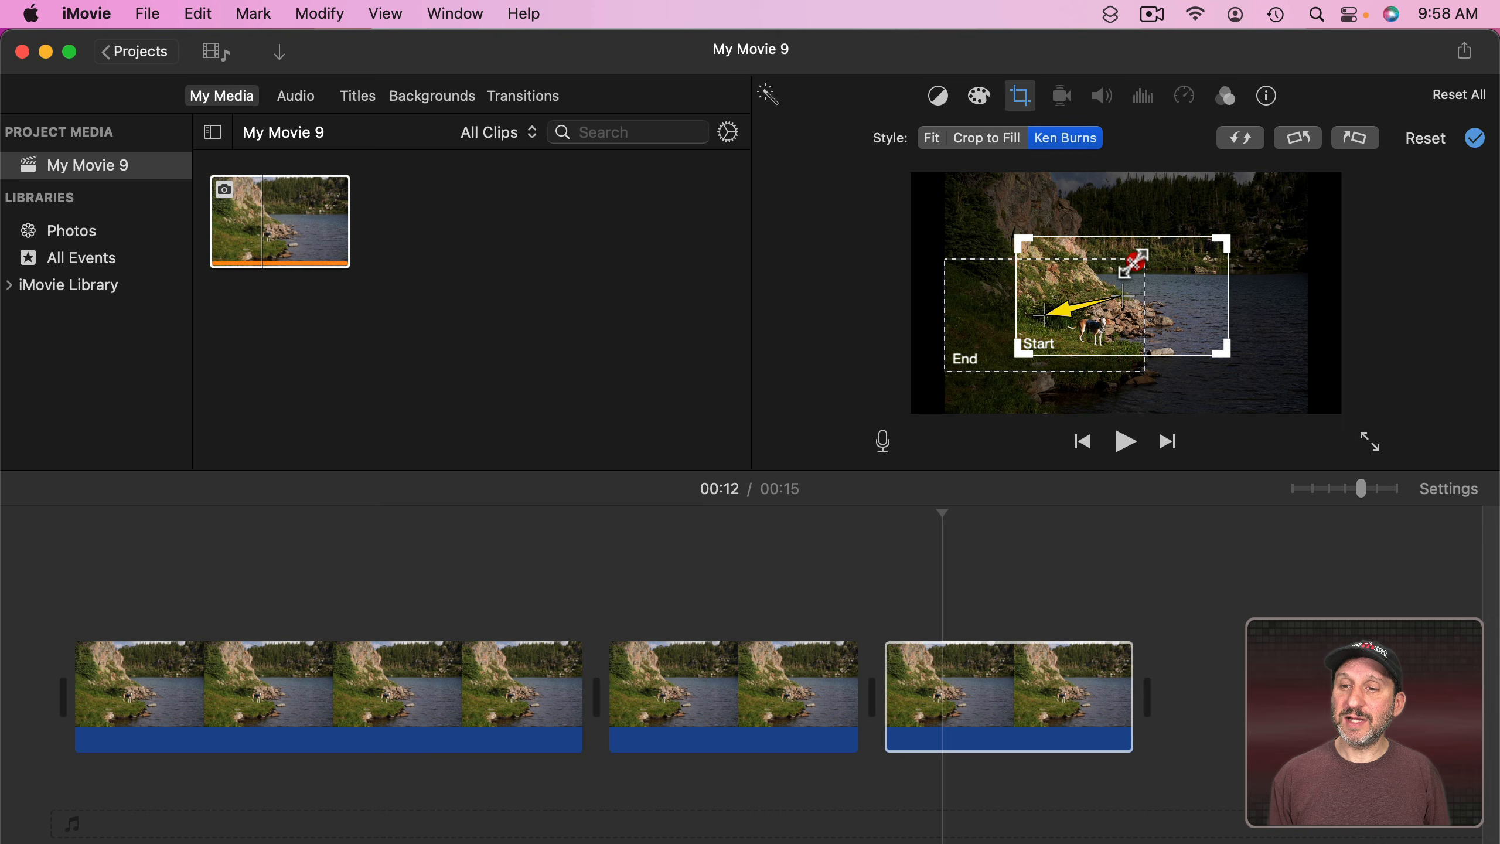
# Step: Align the third clip's End frame over its Start frame and enlarge it outward from the center
pyautogui.click(976, 308)
pyautogui.moveTo(977, 311); pyautogui.dragTo(1051, 295)
pyautogui.press('alt')
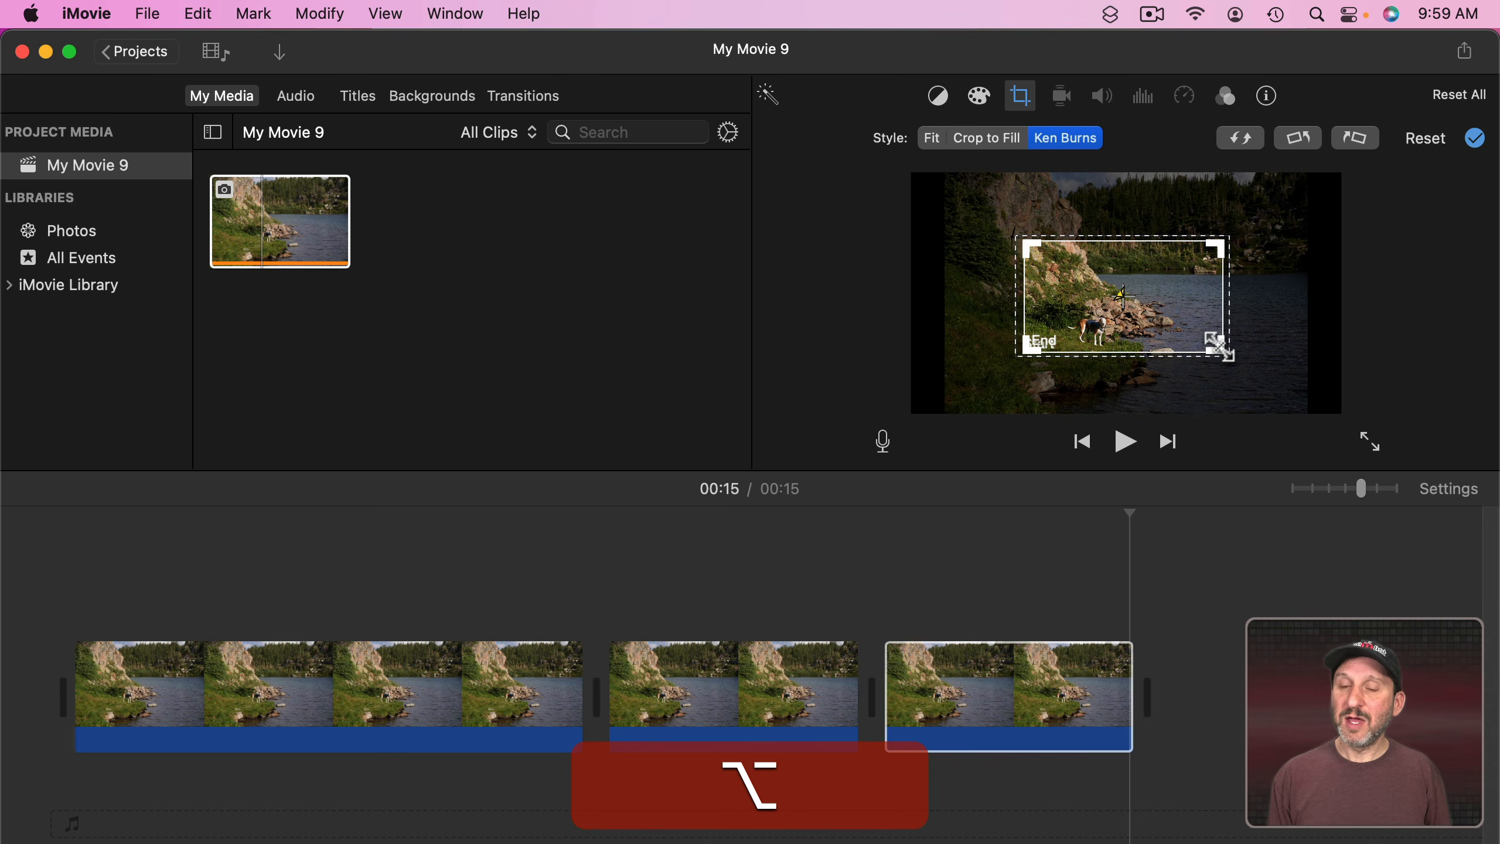
pyautogui.moveTo(1220, 347); pyautogui.dragTo(1269, 394)
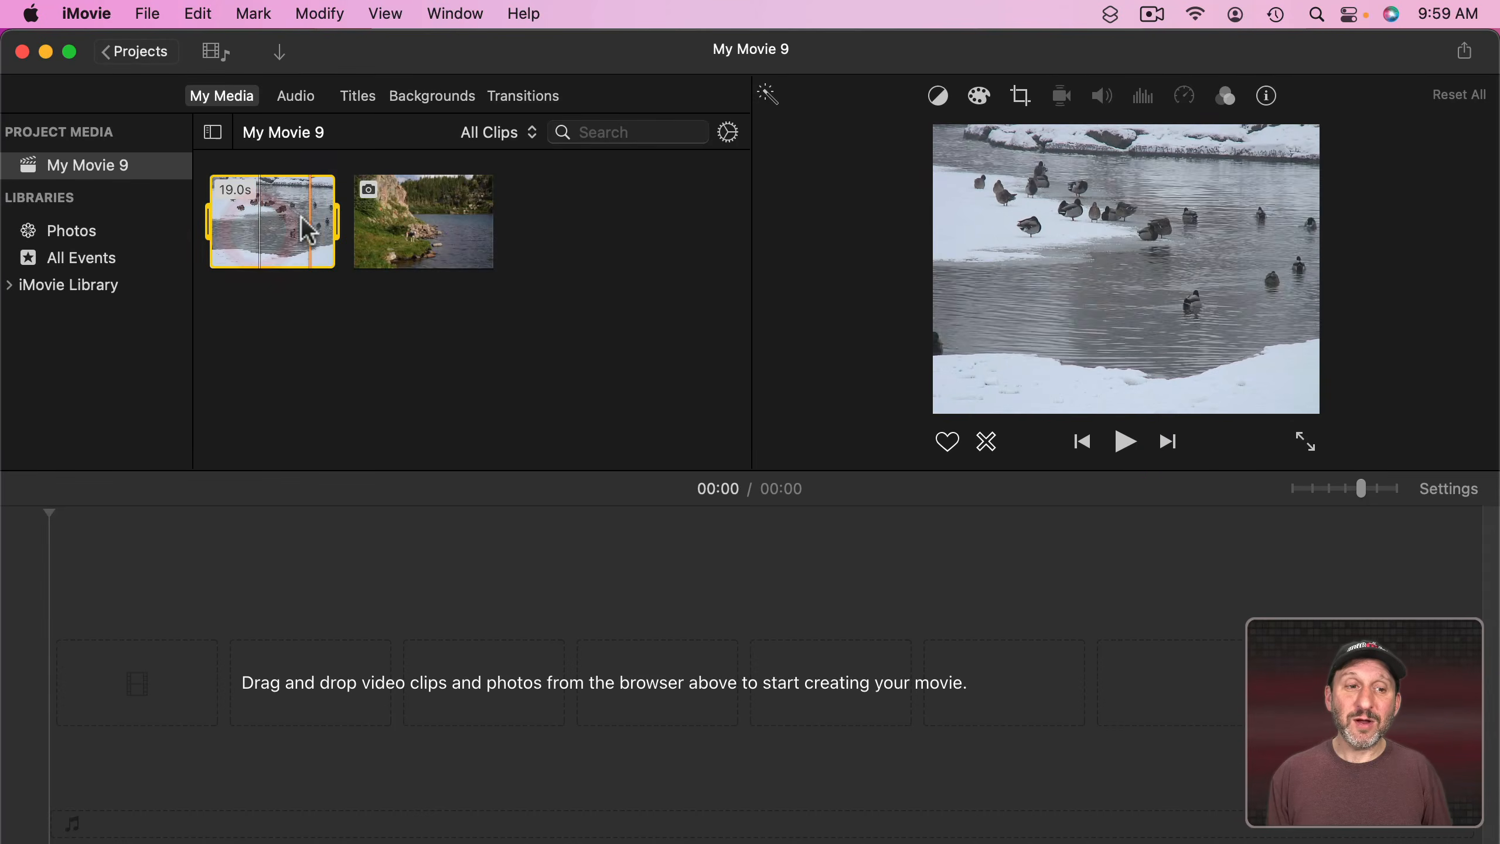
# Step: Add the 19-second duck video to the empty timeline and set a Ken Burns move from a small Start frame to a larger End frame
pyautogui.moveTo(301, 224); pyautogui.dragTo(285, 609)
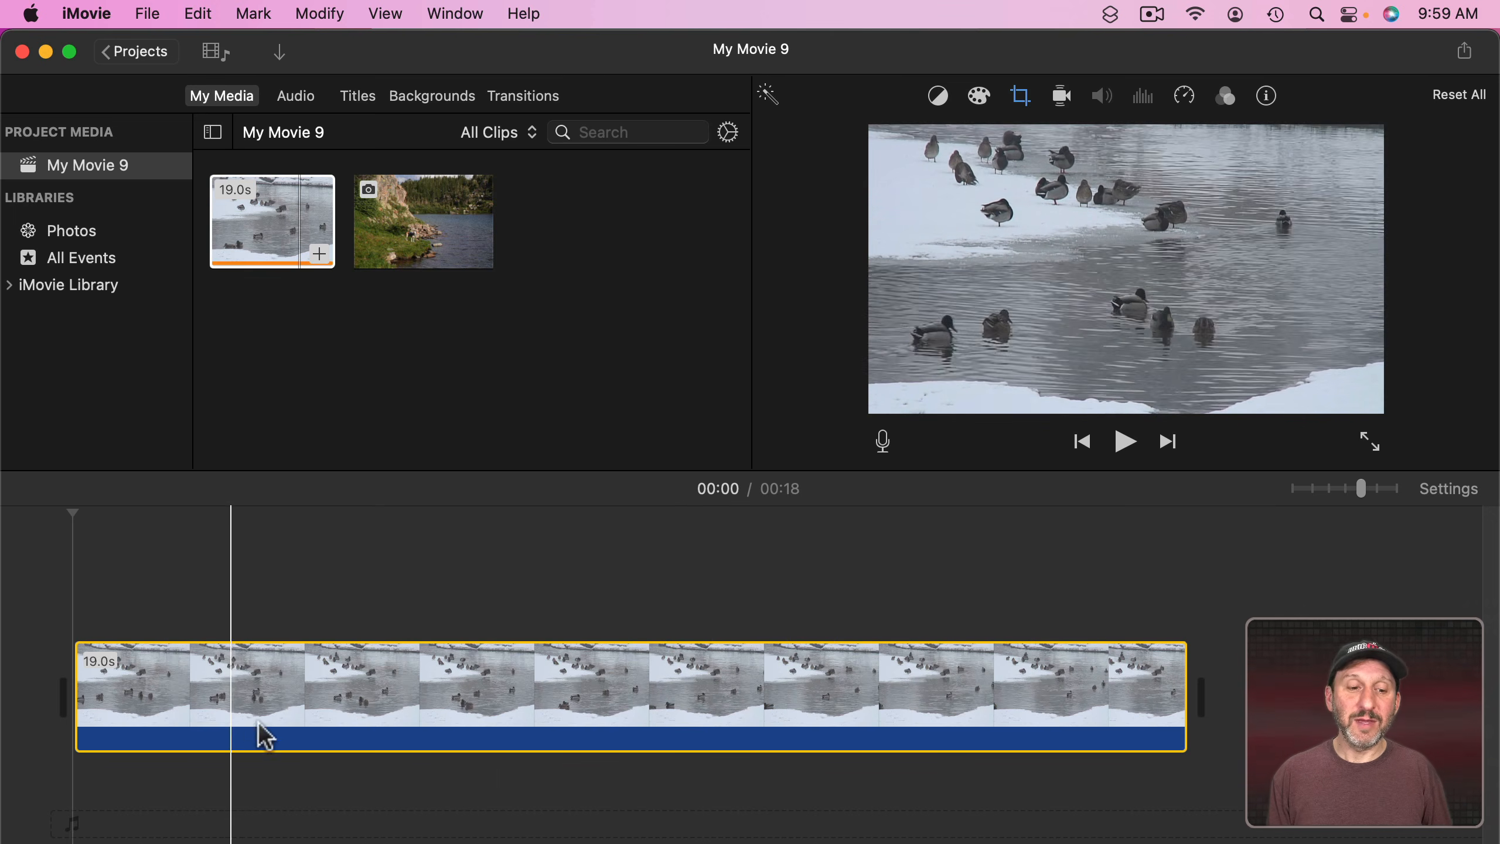
pyautogui.click(1022, 96)
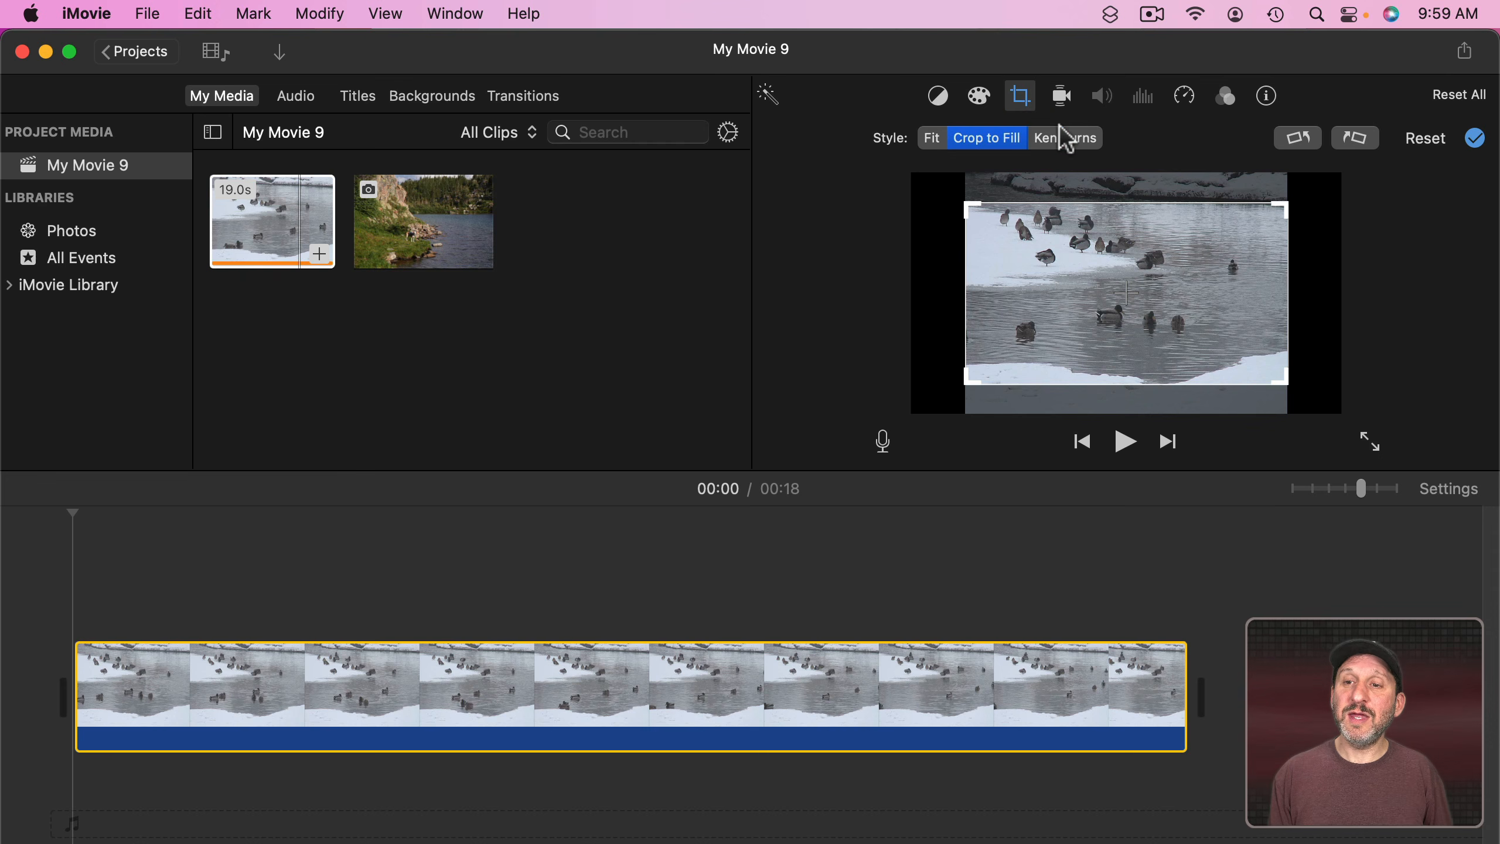
pyautogui.click(1070, 142)
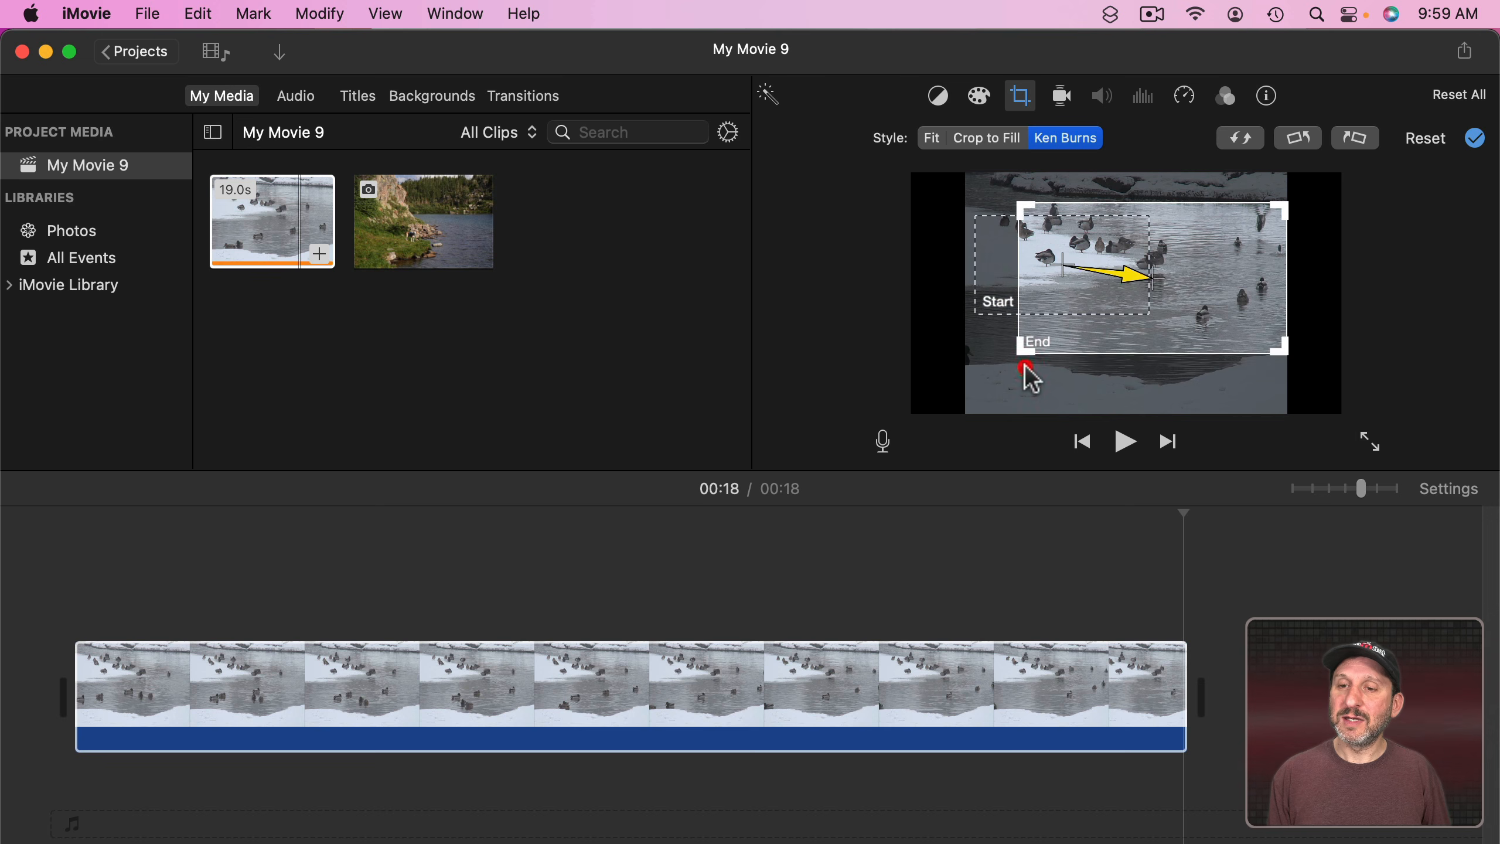
# Step: Apply the Ken Burns crop to the duck video and play it from the beginning
pyautogui.click(1475, 140)
pyautogui.click(1082, 442)
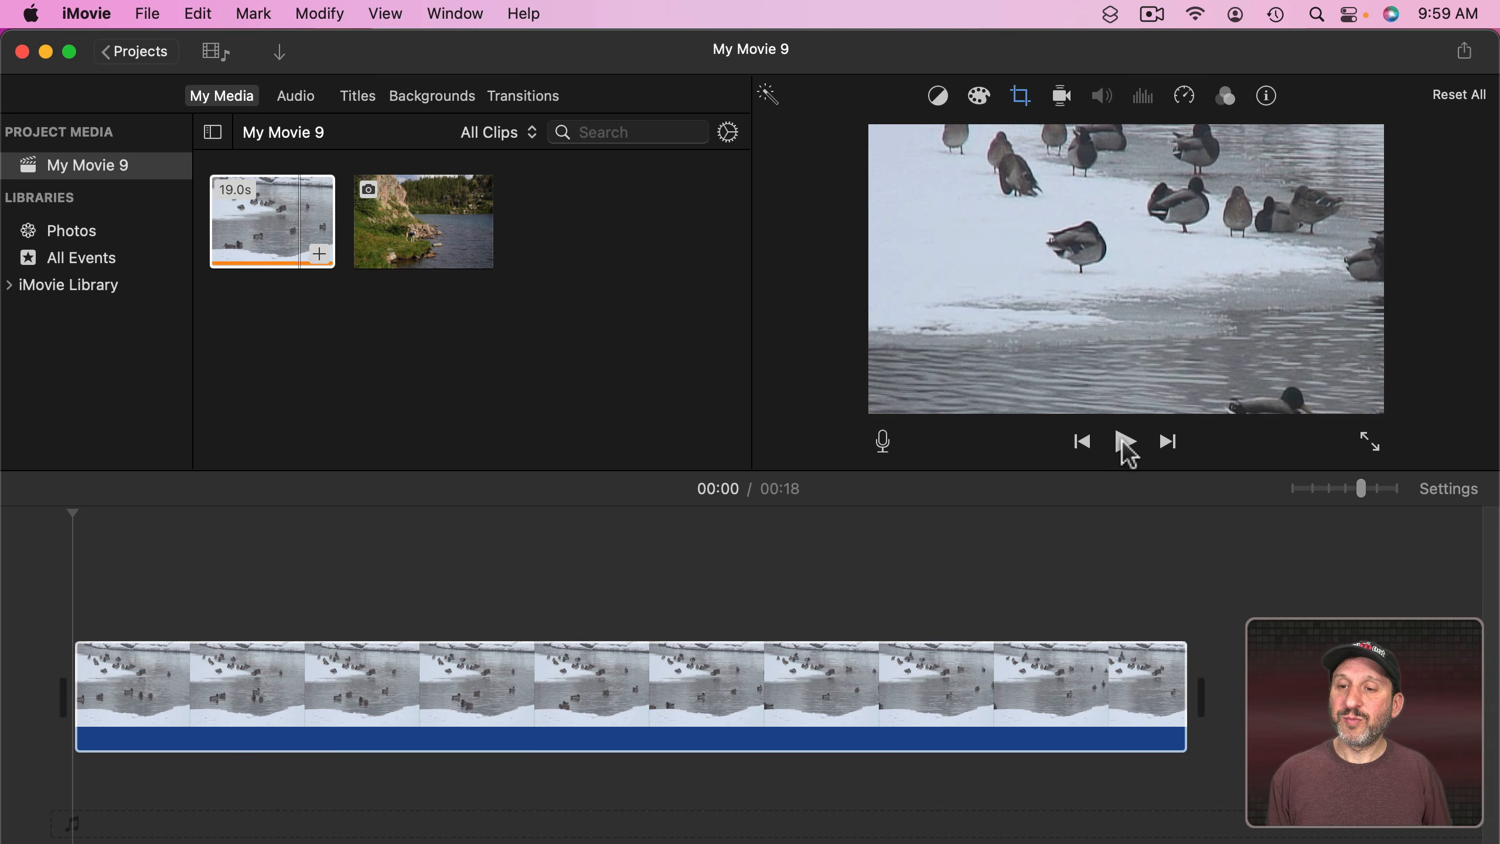
pyautogui.click(1125, 443)
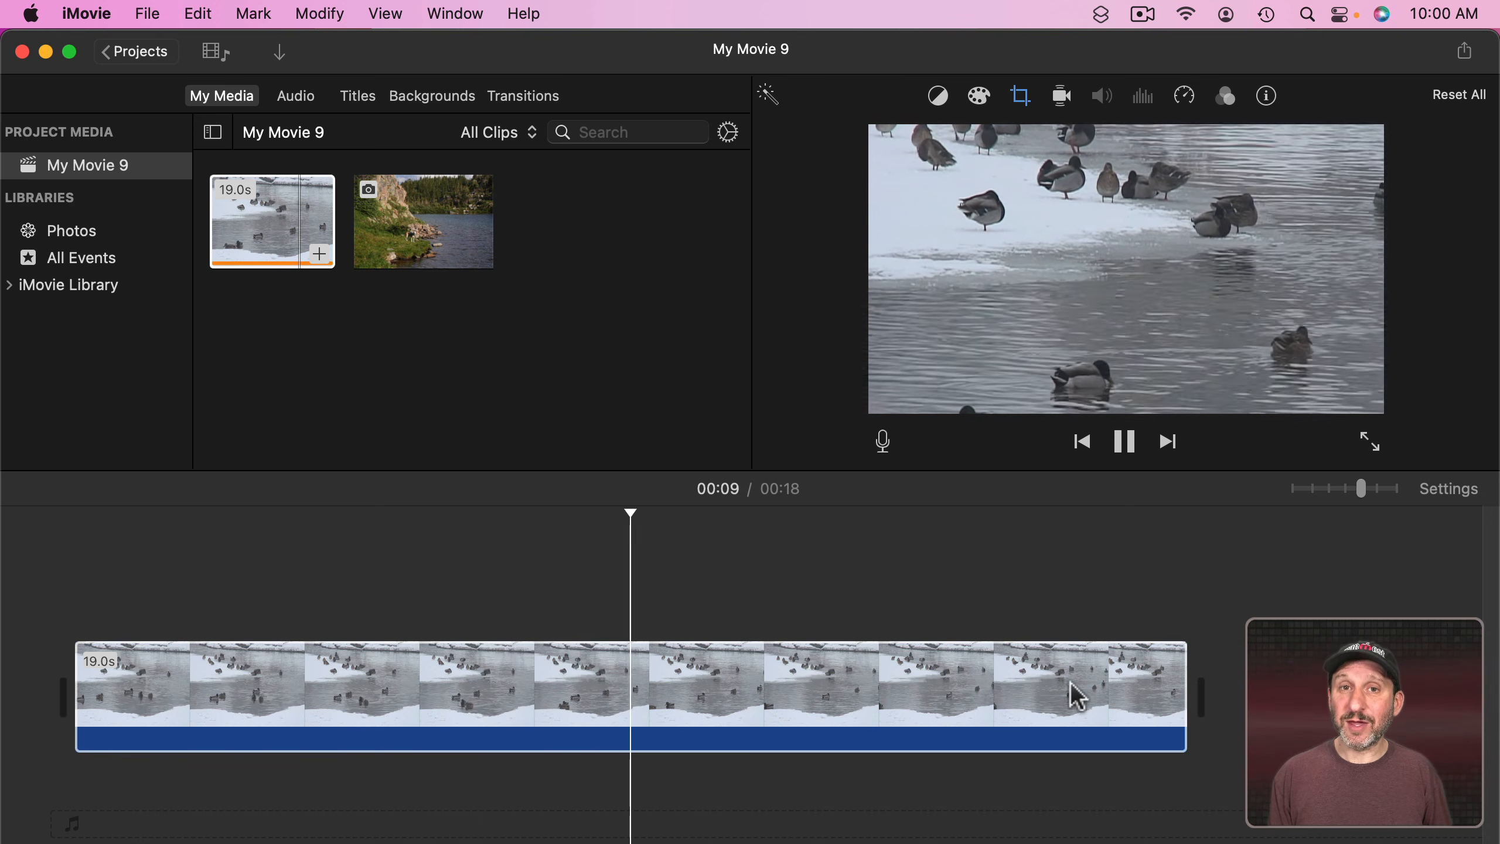
# Step: Split the duck video clip at about 4 seconds
pyautogui.click(747, 698)
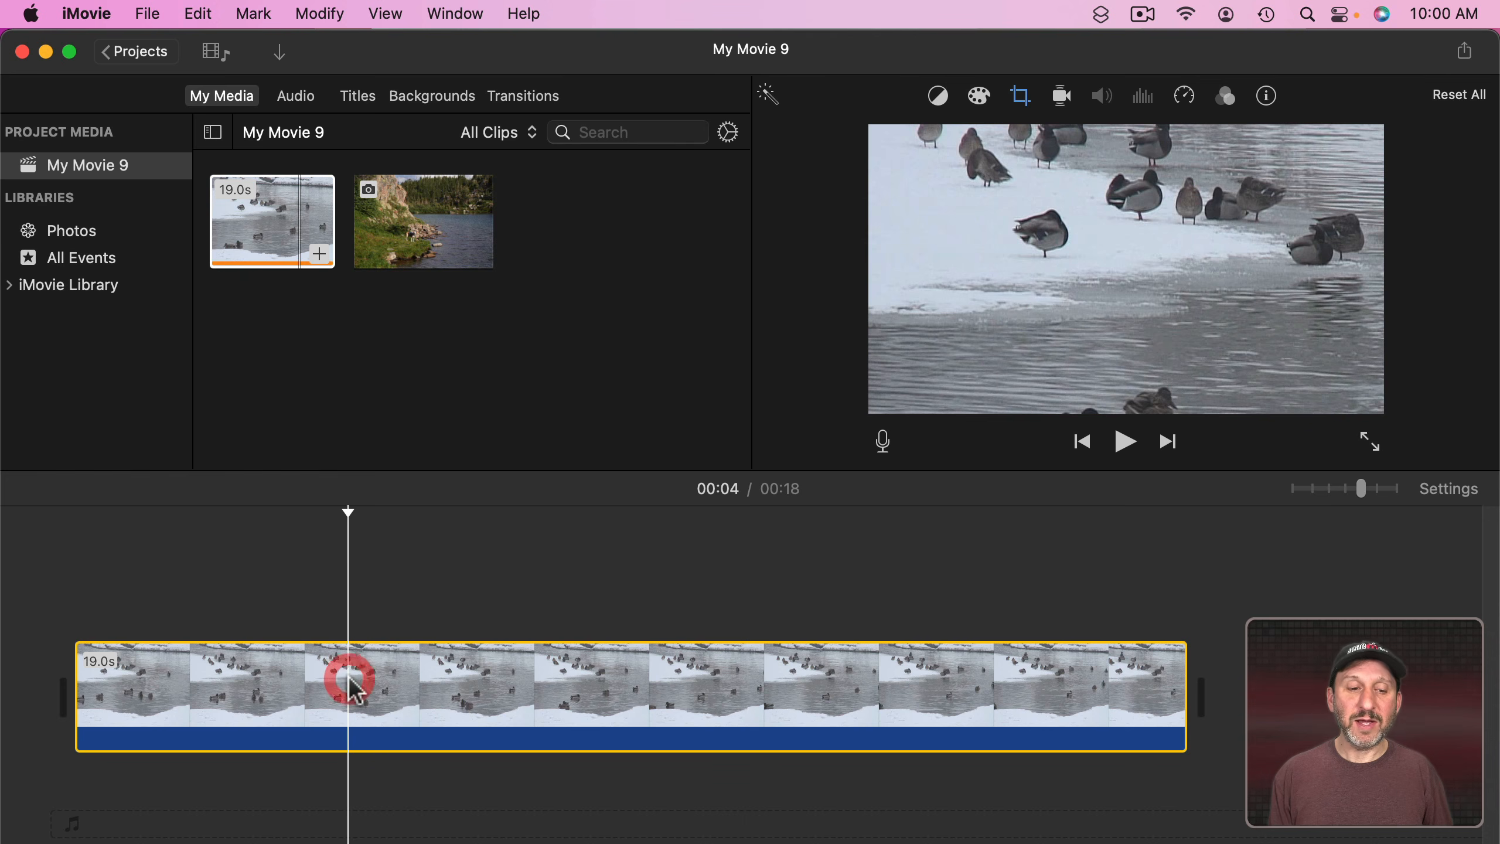
pyautogui.press('super')
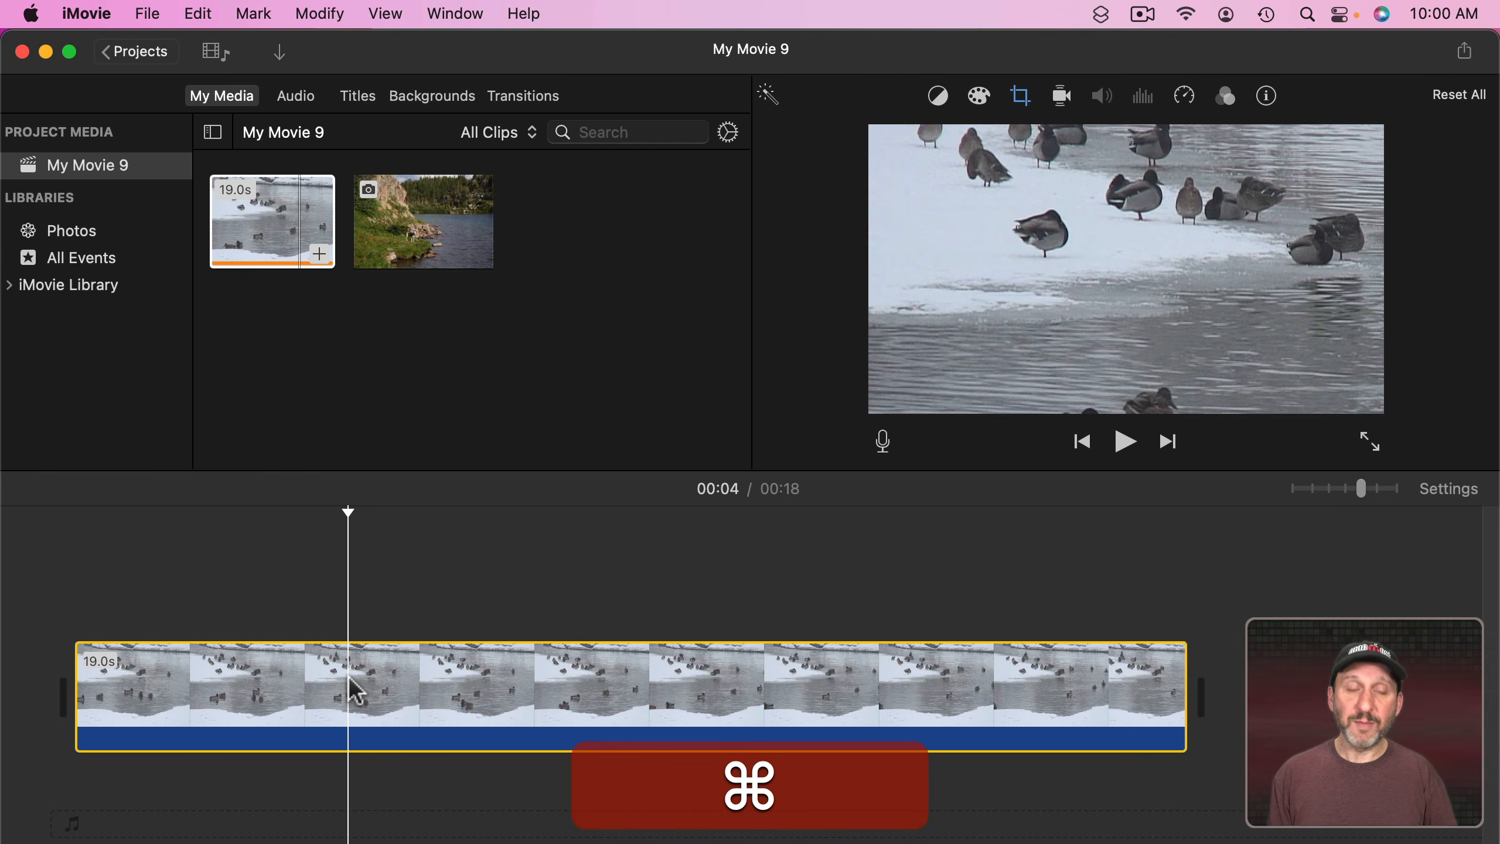
pyautogui.press('super+b')
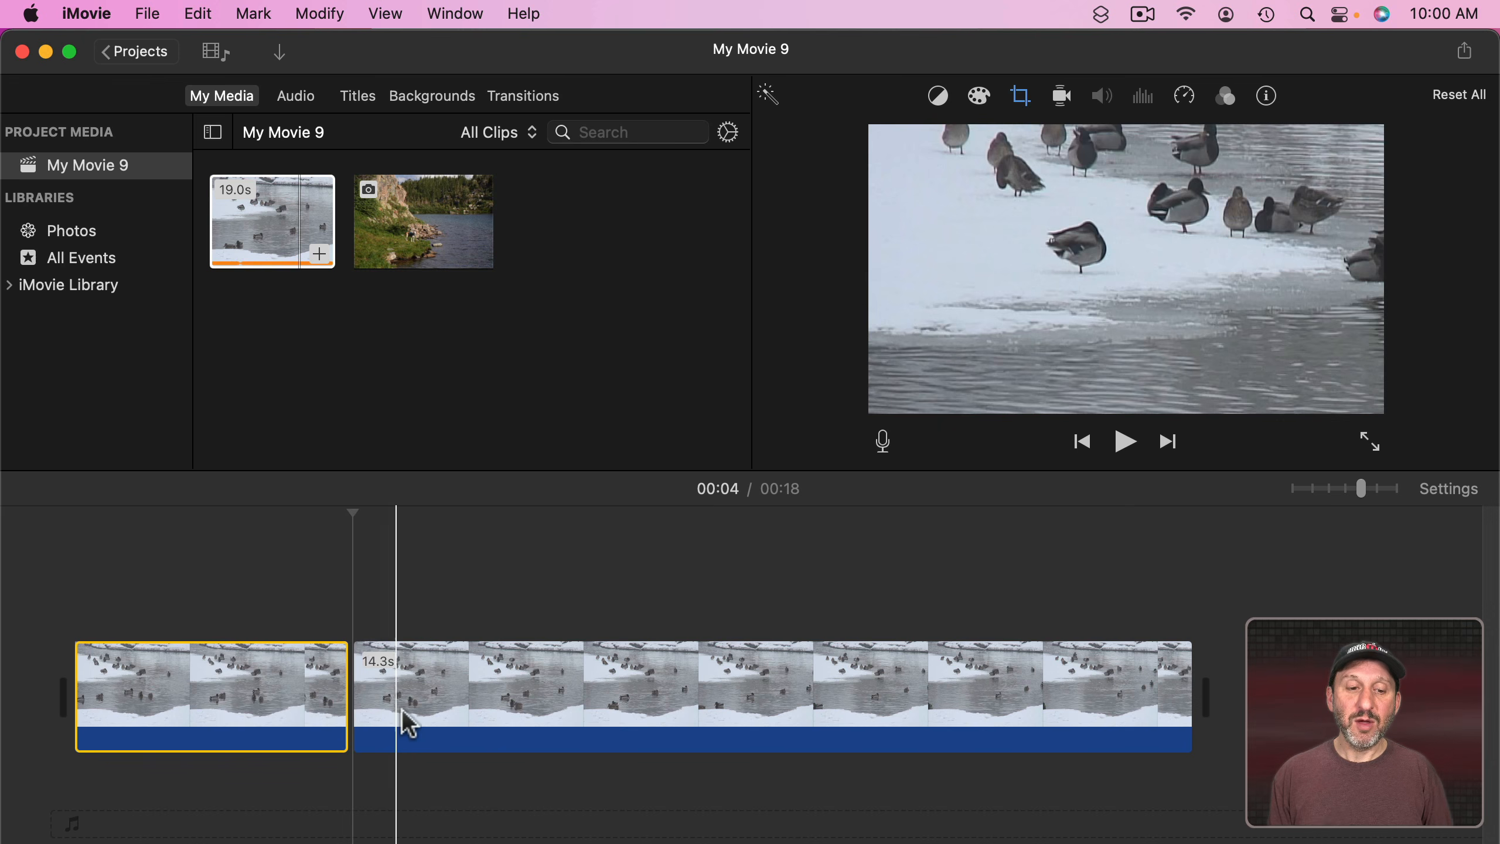
# Step: Set the second part of the split duck video to a fixed Crop to Fill framing and apply it
pyautogui.click(512, 705)
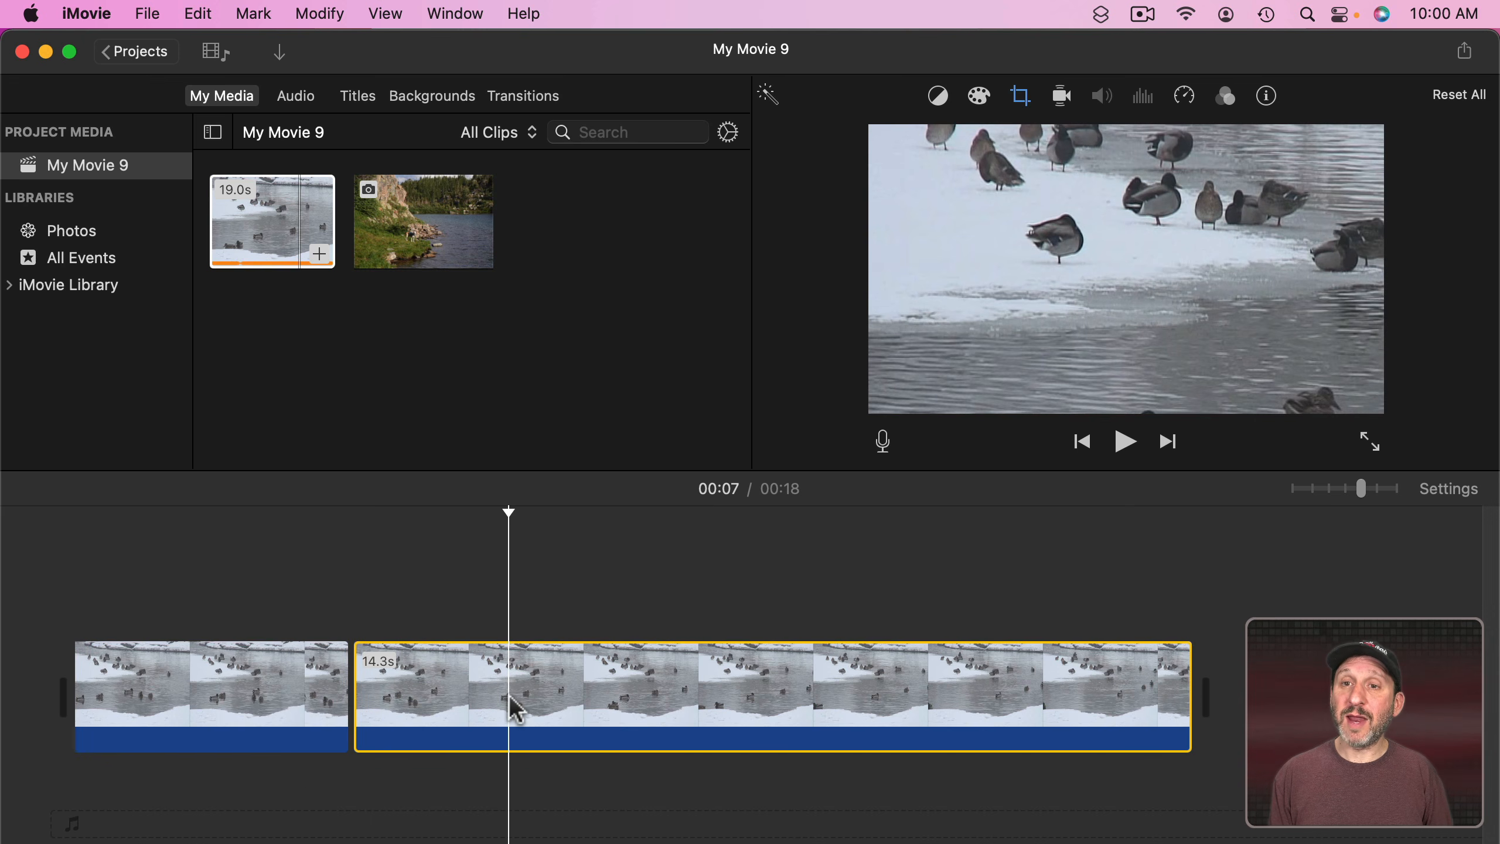
pyautogui.click(1022, 96)
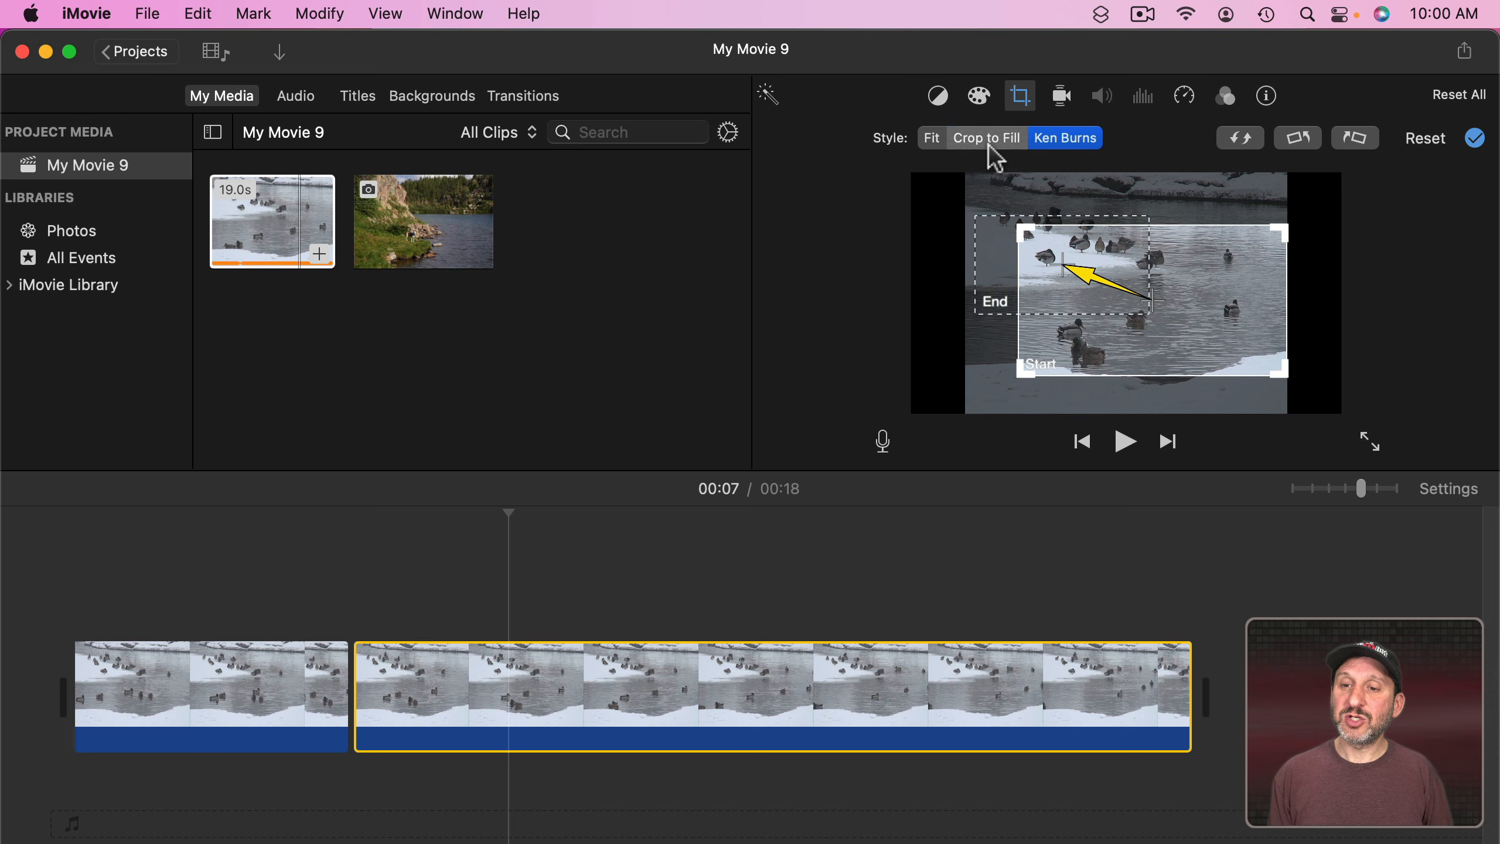
pyautogui.click(1473, 140)
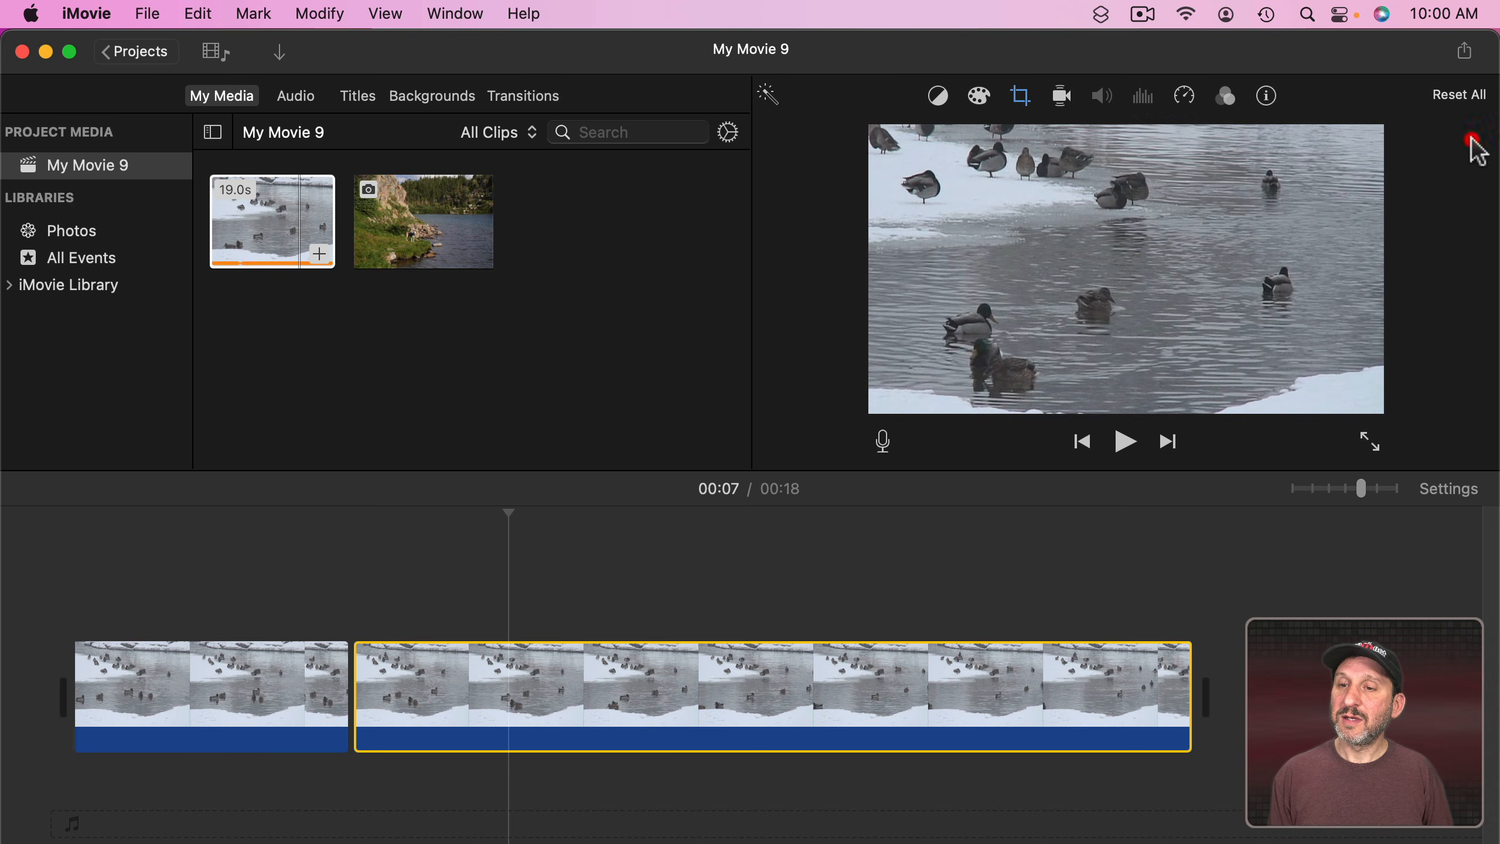
# Step: Play the movie from the beginning to check the camera move across the two video parts
pyautogui.click(1083, 443)
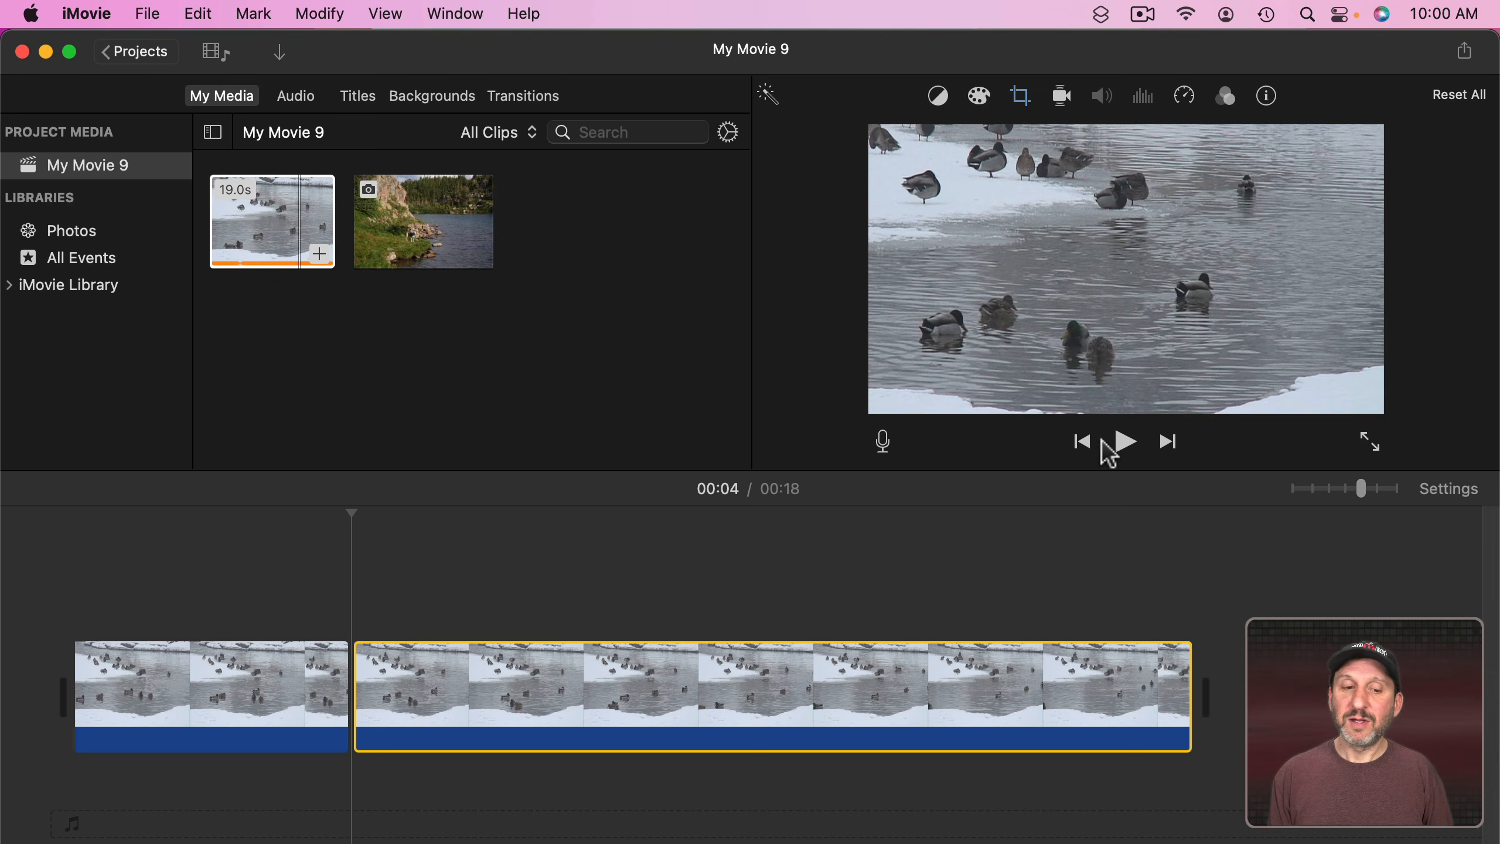
pyautogui.click(1081, 443)
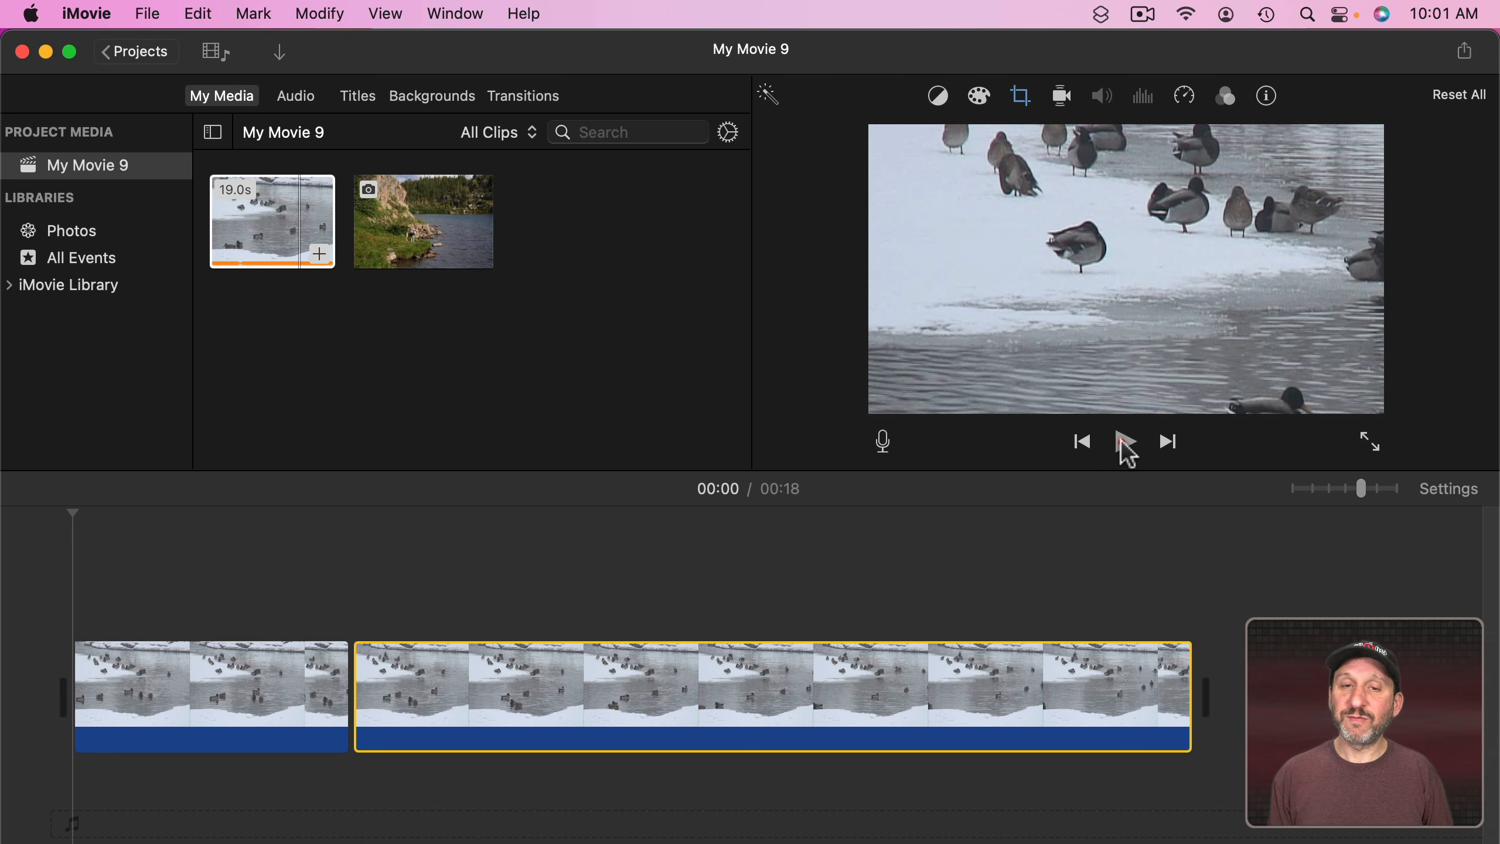
pyautogui.click(1125, 443)
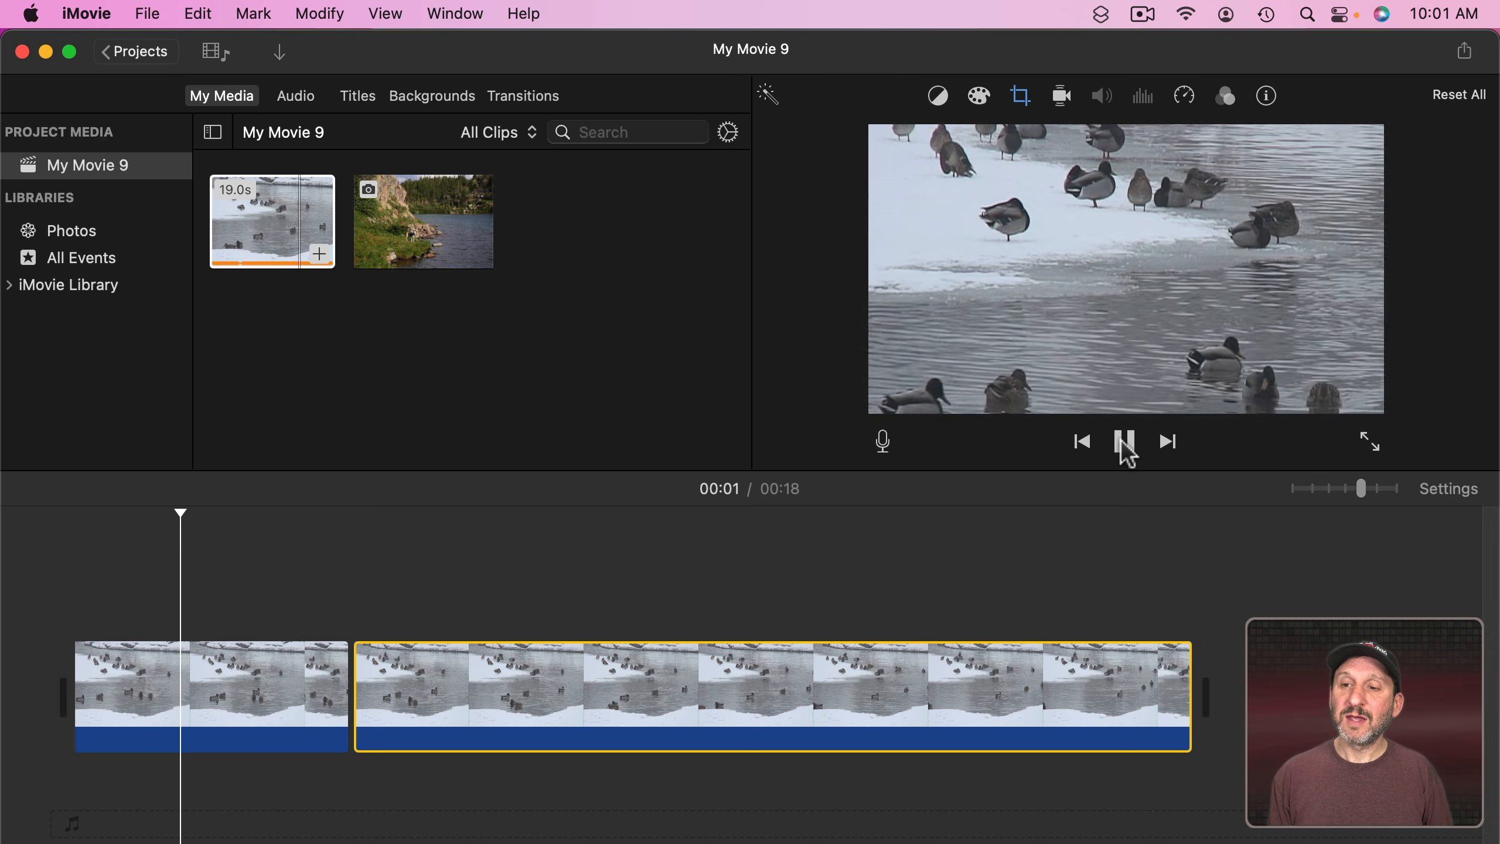